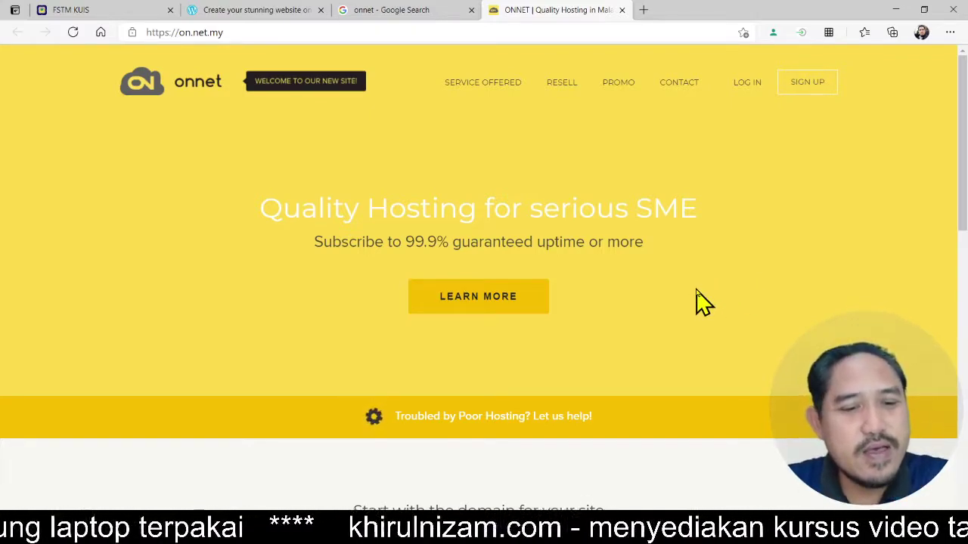
- Scroll down to the 'Start with the domain for your site' checker and select its domain name field
{"action": "scroll", "coordinate": [608, 271], "scroll_direction": "down", "scroll_amount": 2}
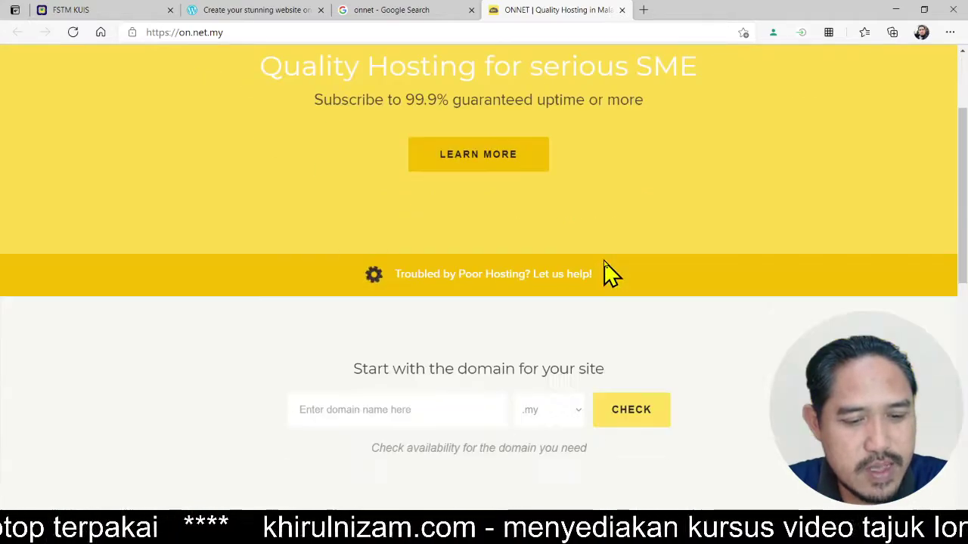
{"action": "scroll", "coordinate": [639, 251], "scroll_direction": "down", "scroll_amount": 2}
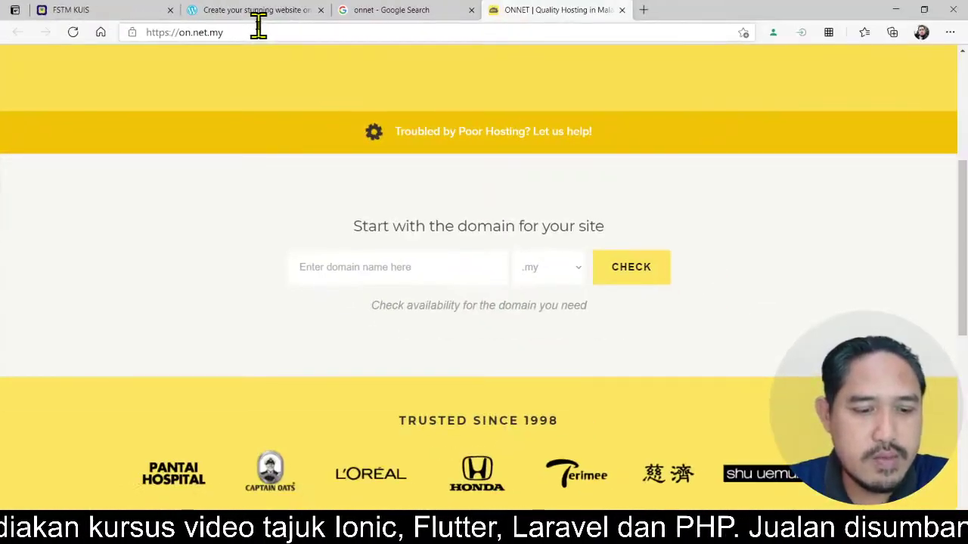
{"action": "left_click", "coordinate": [436, 264]}
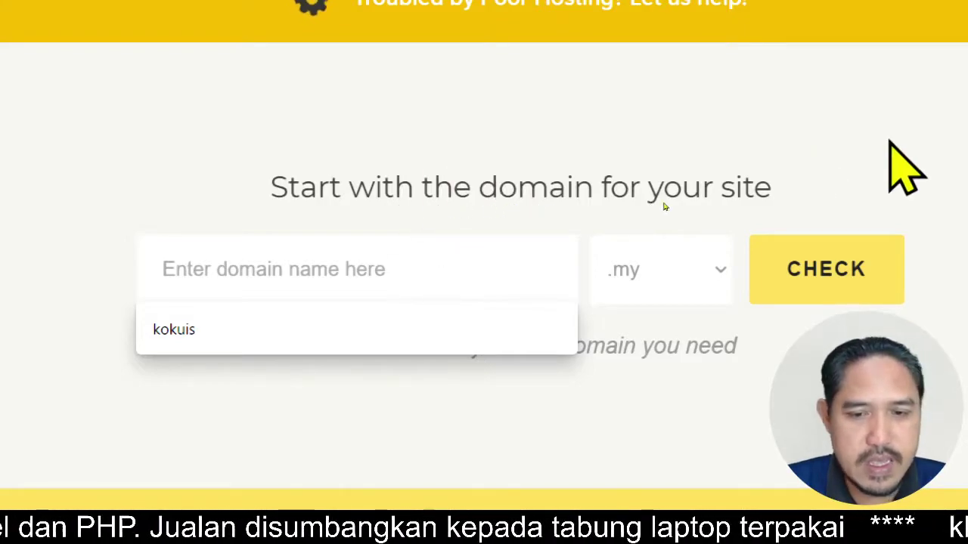
- Replace the first name tried, 'ebook', with 'webkomik' in the domain field
{"action": "scroll", "coordinate": [677, 208], "scroll_direction": "down", "scroll_amount": 2}
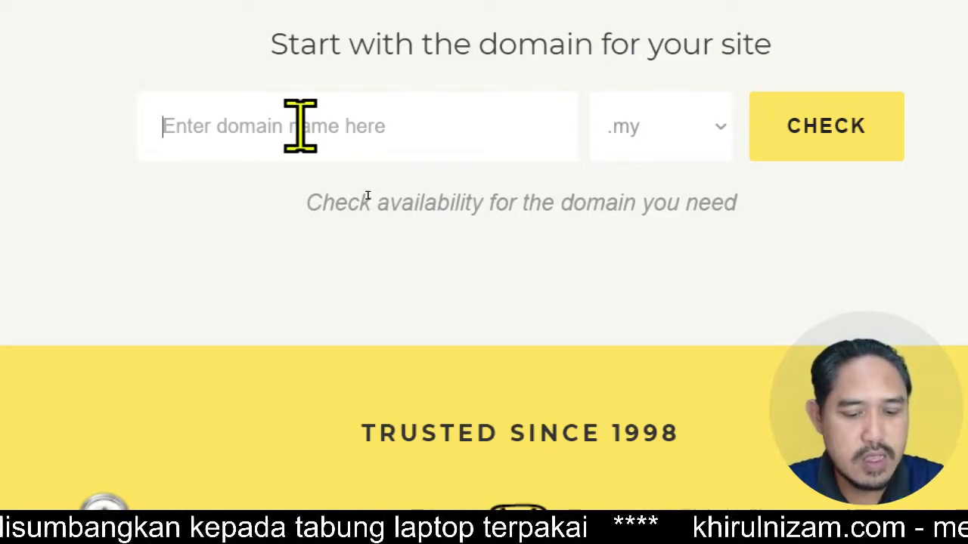
{"action": "type", "text": "ebook"}
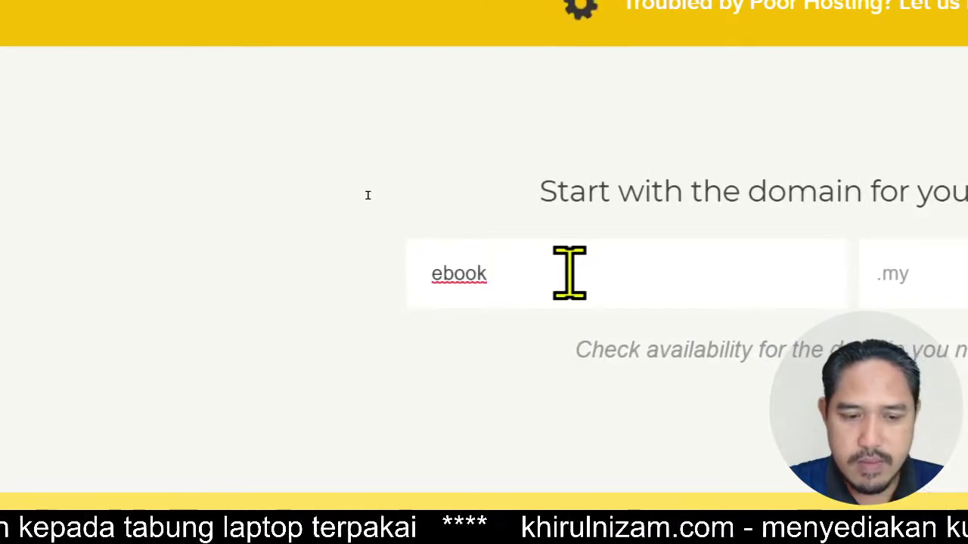
{"action": "key", "text": "BackSpace"}
{"action": "key", "text": "BackSpace"}
{"action": "key", "text": "BackSpace"}
{"action": "key", "text": "BackSpace"}
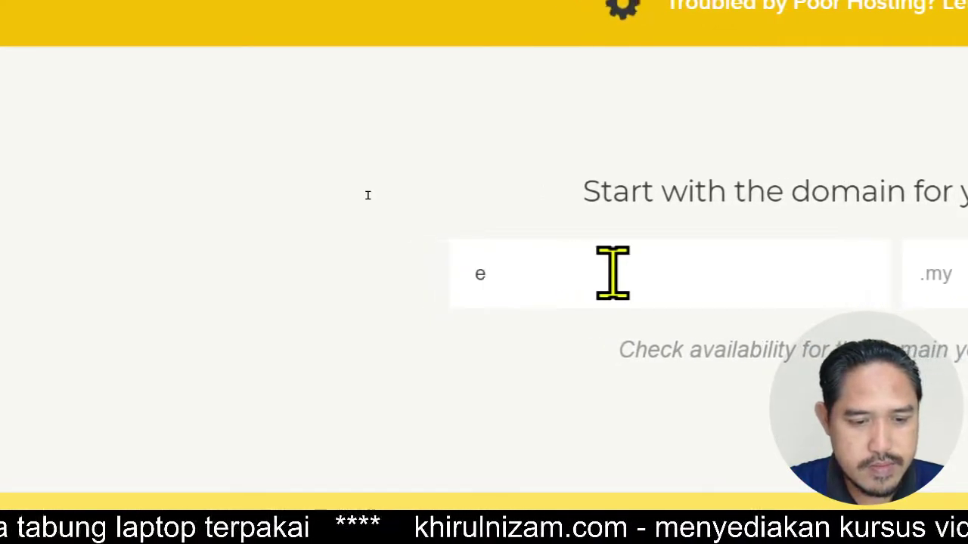
{"action": "key", "text": "BackSpace"}
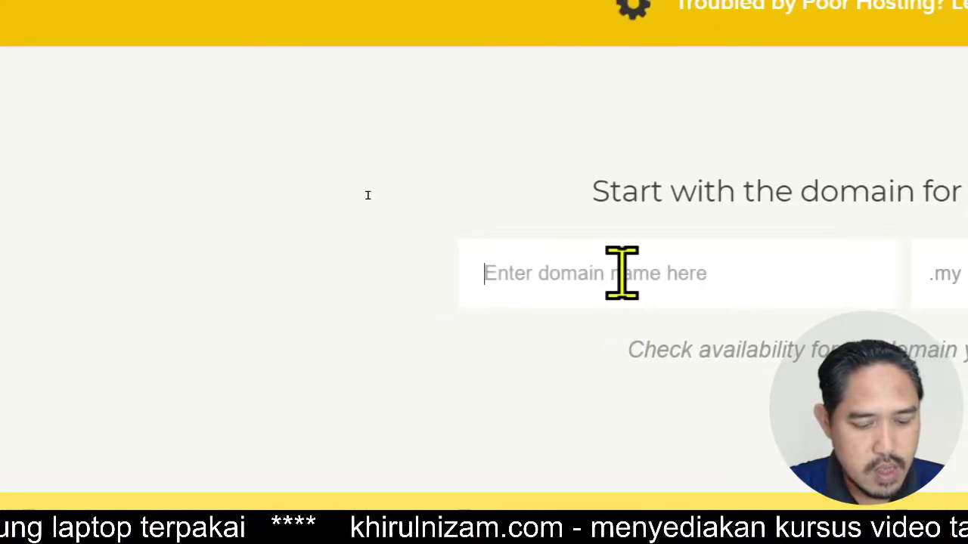
{"action": "type", "text": "webkomi"}
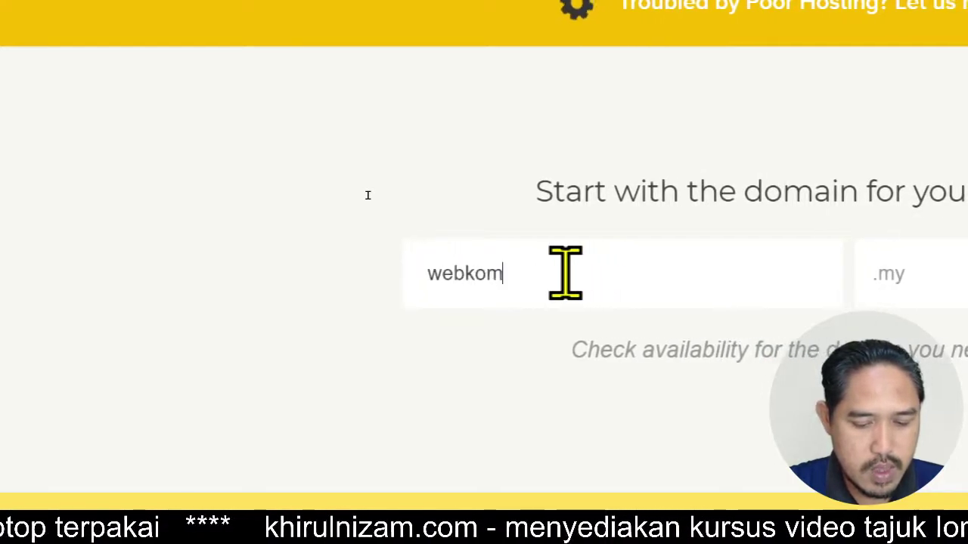
{"action": "type", "text": "k"}
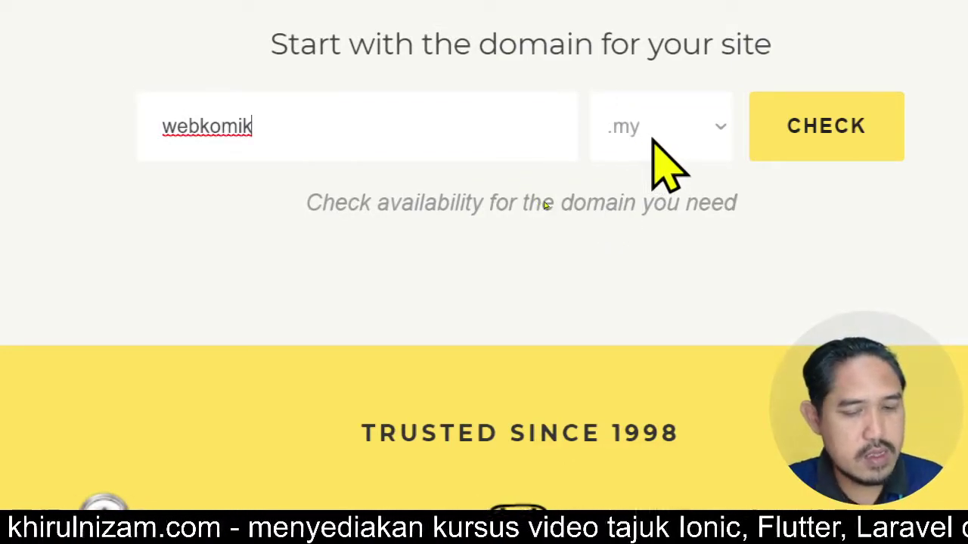
- Set the extension to .com and check webkomik.com, which turns out to be unavailable
{"action": "left_click", "coordinate": [698, 130]}
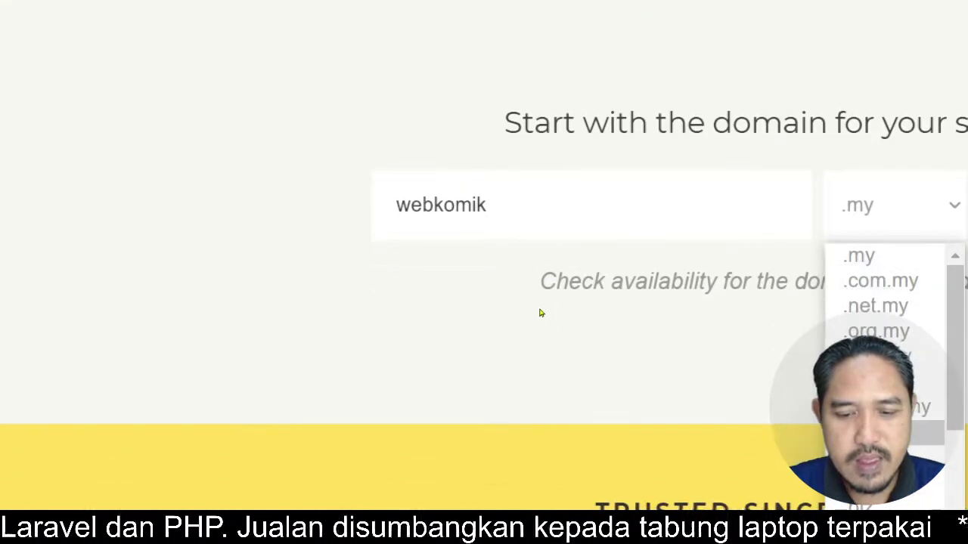
{"action": "left_click", "coordinate": [877, 432]}
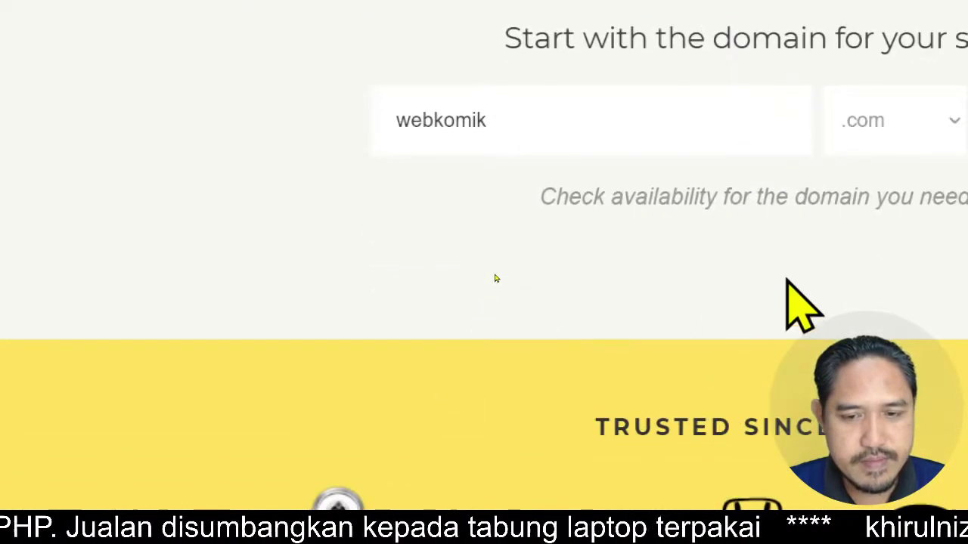
{"action": "left_click", "coordinate": [935, 123]}
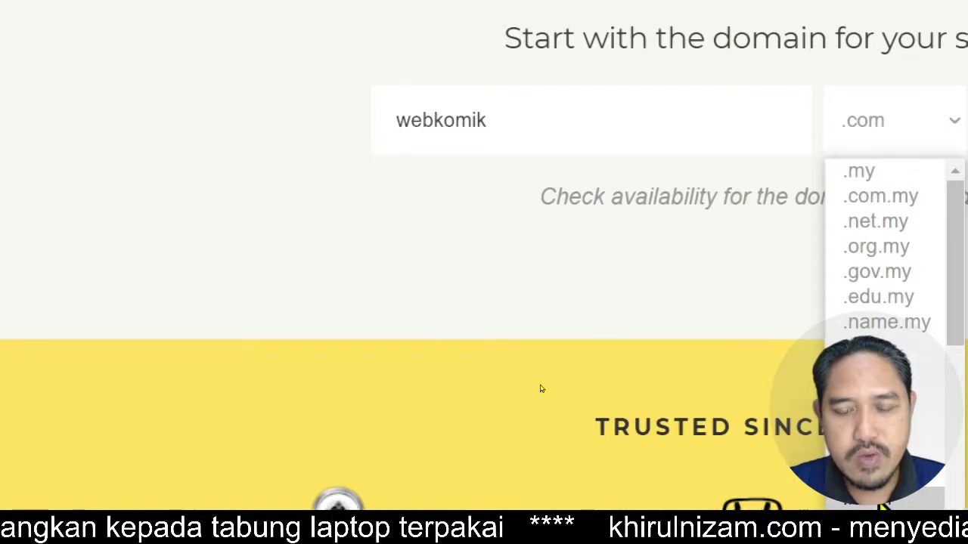
{"action": "left_click", "coordinate": [544, 316]}
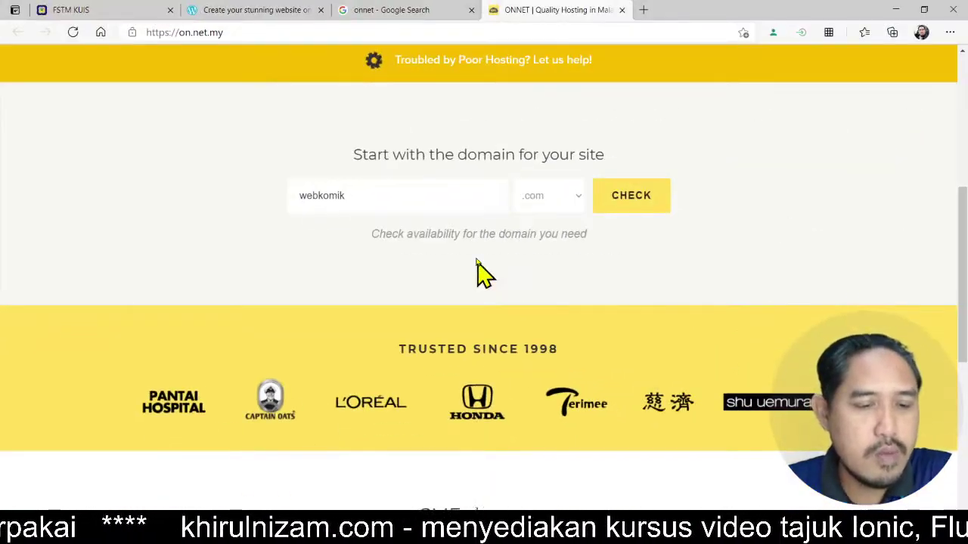
{"action": "left_click", "coordinate": [604, 211]}
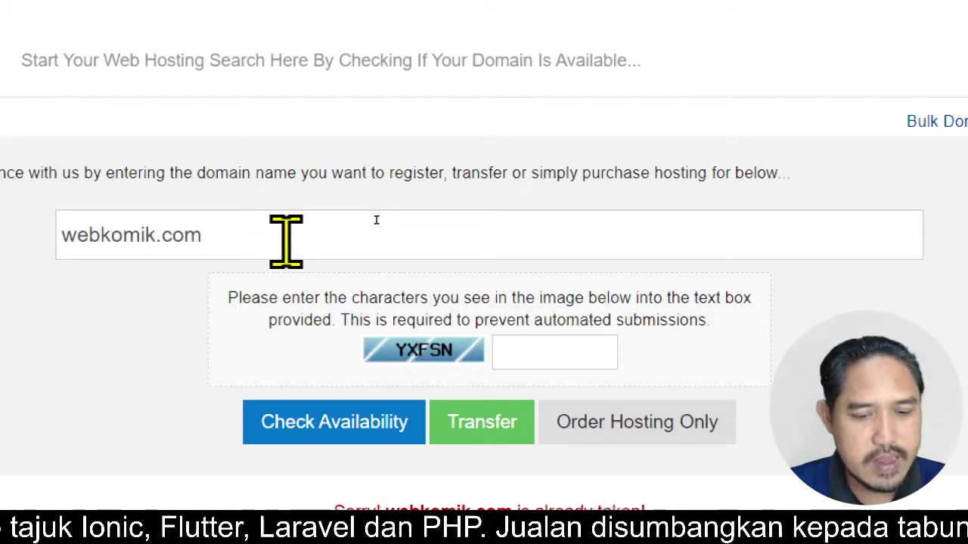
- Recheck webkomik.com's availability, then go back to the Onnet homepage
{"action": "left_click", "coordinate": [325, 401]}
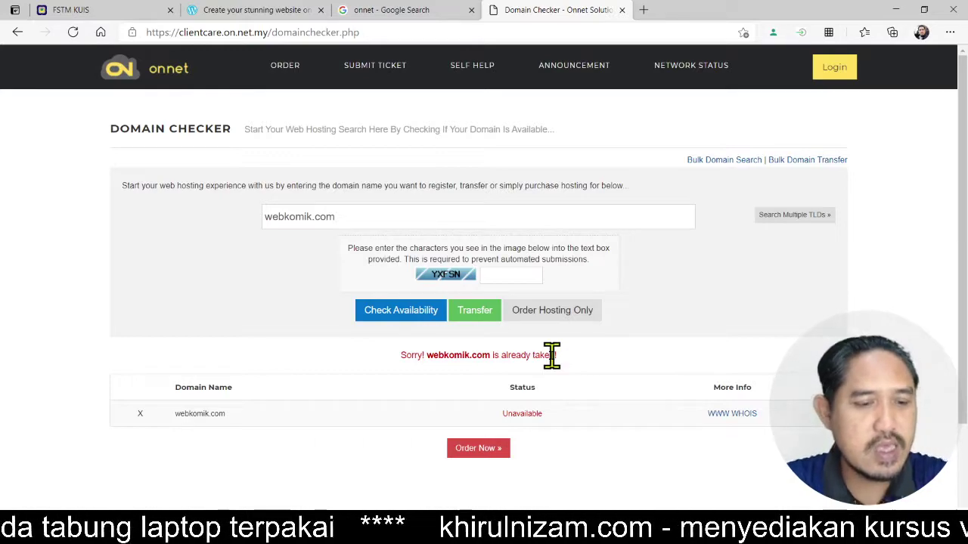
{"action": "left_click", "coordinate": [18, 31]}
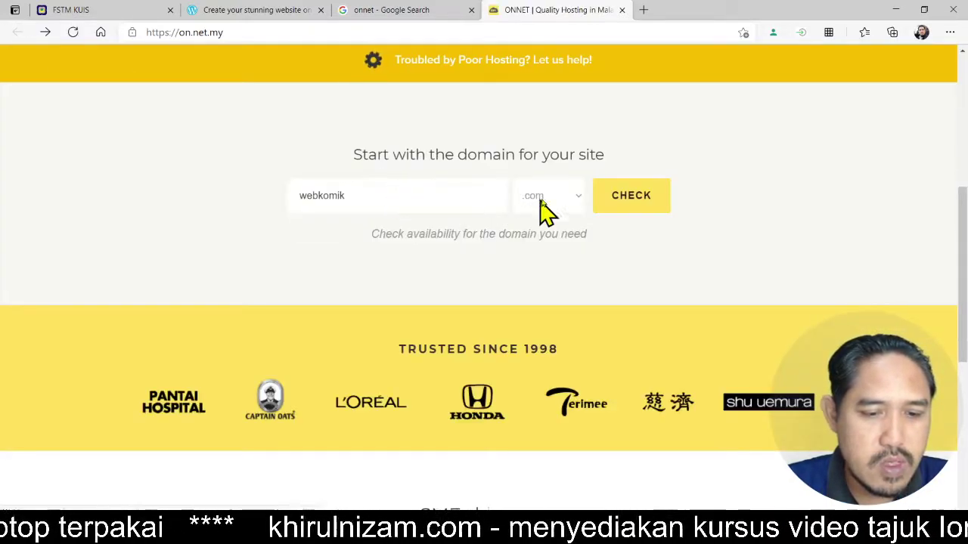
- Switch the extension to .com.my and confirm webkomik.com.my is available
{"action": "left_click", "coordinate": [557, 202]}
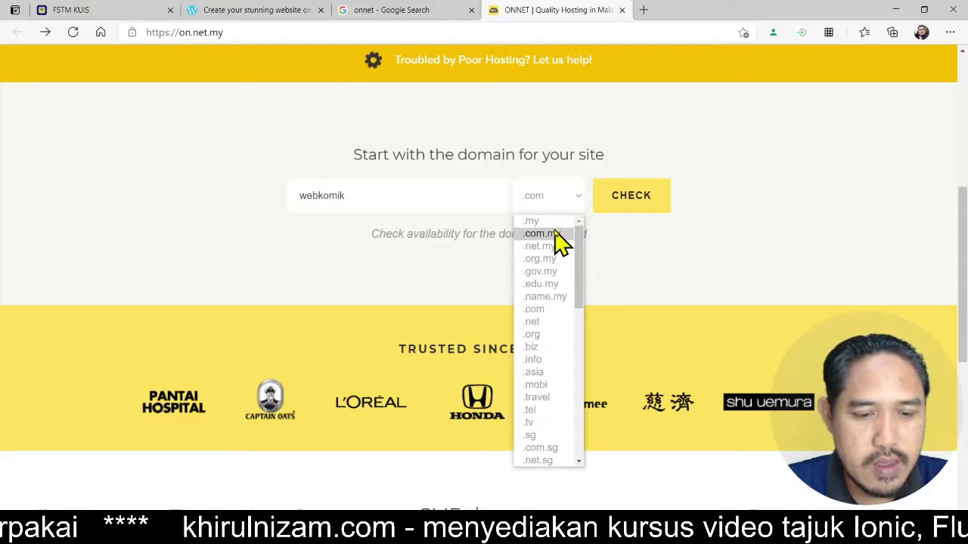
{"action": "left_click", "coordinate": [555, 235]}
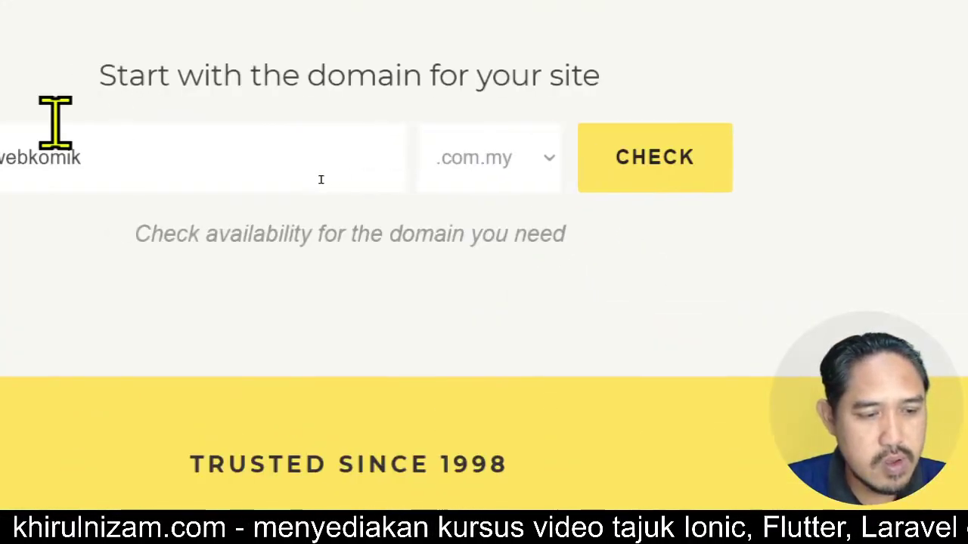
{"action": "left_click", "coordinate": [755, 176]}
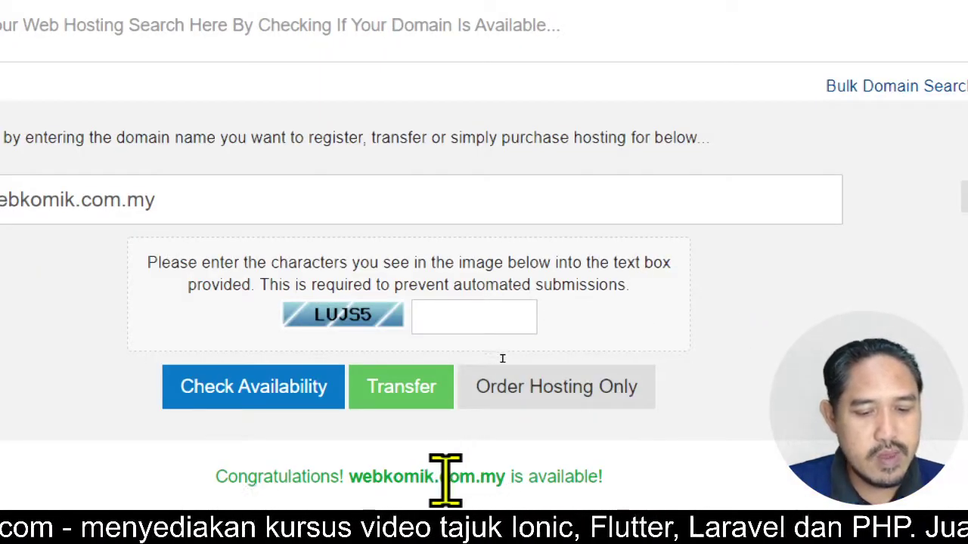
{"action": "key", "text": "ctrl"}
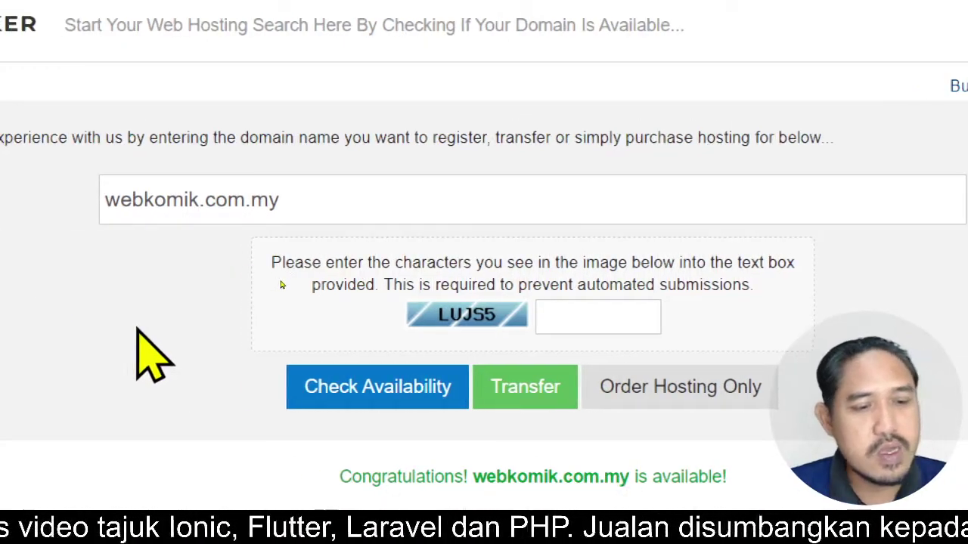
{"action": "left_click_drag", "start_coordinate": [291, 204], "coordinate": [104, 204]}
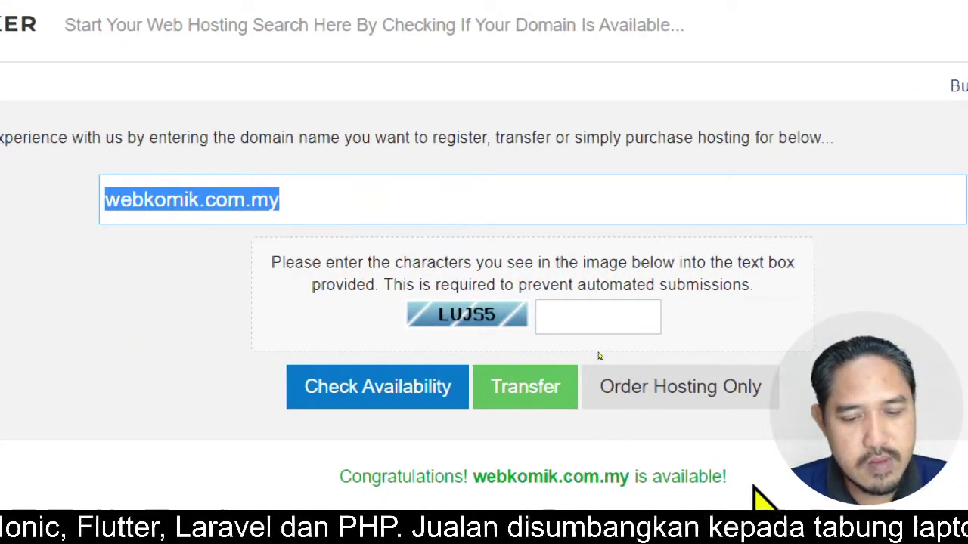
- Enter the anti-bot verification characters into the captcha box, correcting the last one
{"action": "left_click", "coordinate": [617, 314]}
{"action": "type", "text": "LUJ"}
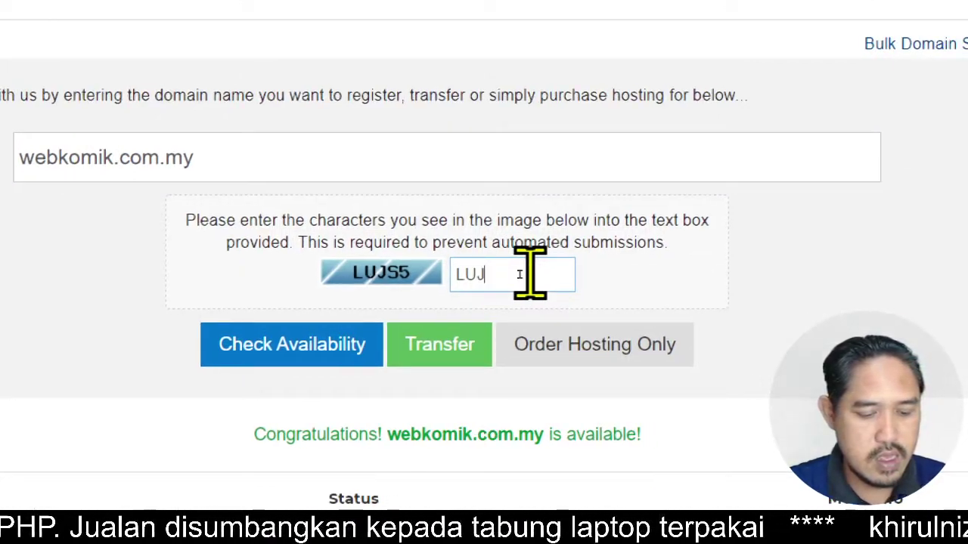
{"action": "type", "text": "S%"}
{"action": "key", "text": "BackSpace"}
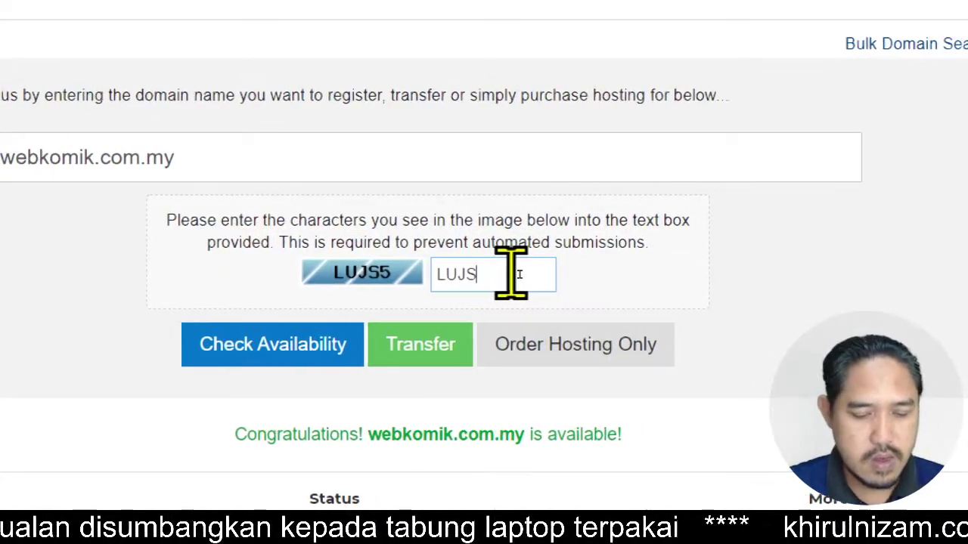
{"action": "type", "text": "5"}
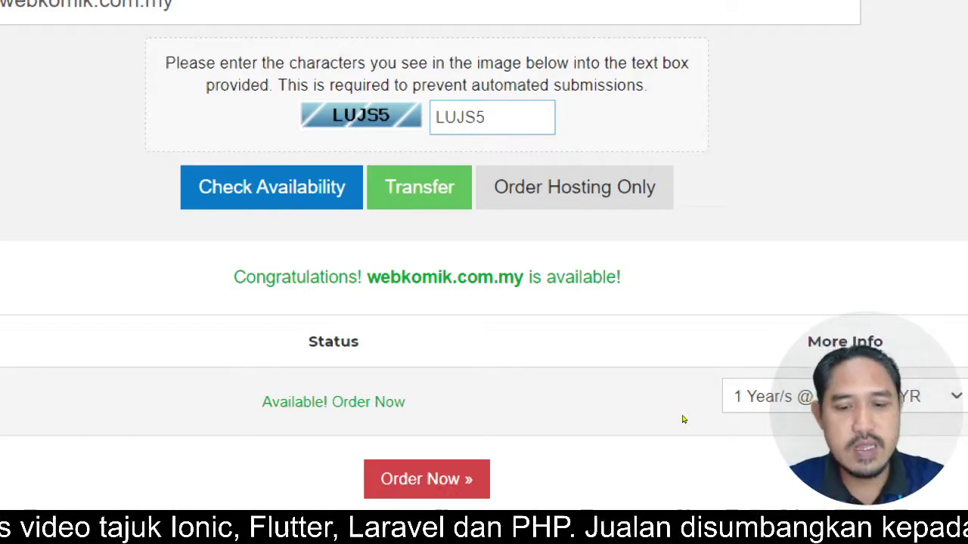
- Keep the 1 Year/s registration period and order webkomik.com.my
{"action": "left_click", "coordinate": [763, 396]}
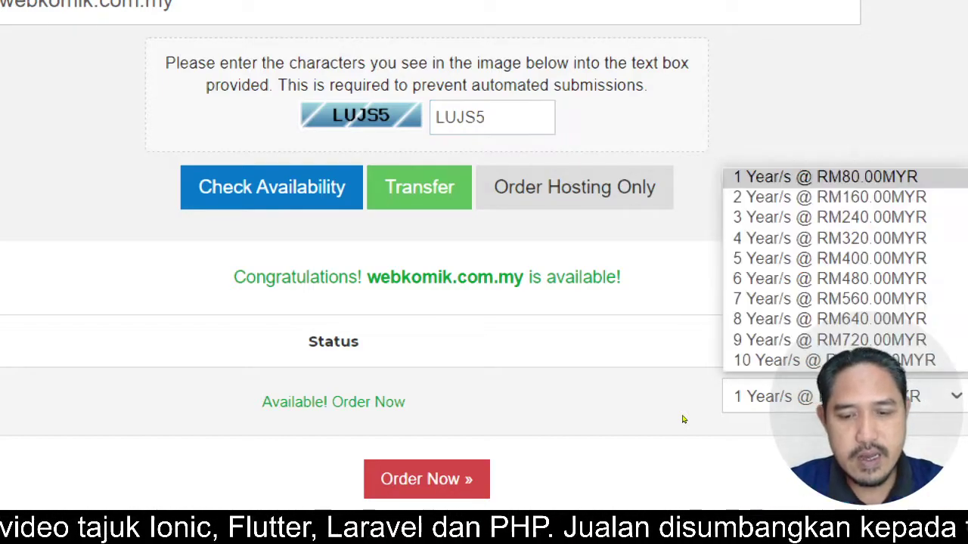
{"action": "left_click", "coordinate": [687, 311]}
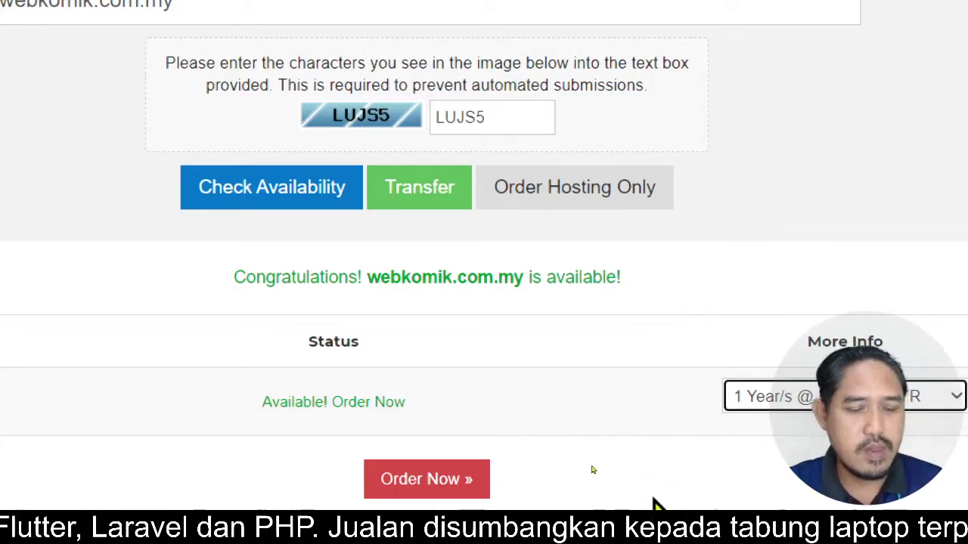
{"action": "left_click", "coordinate": [422, 482]}
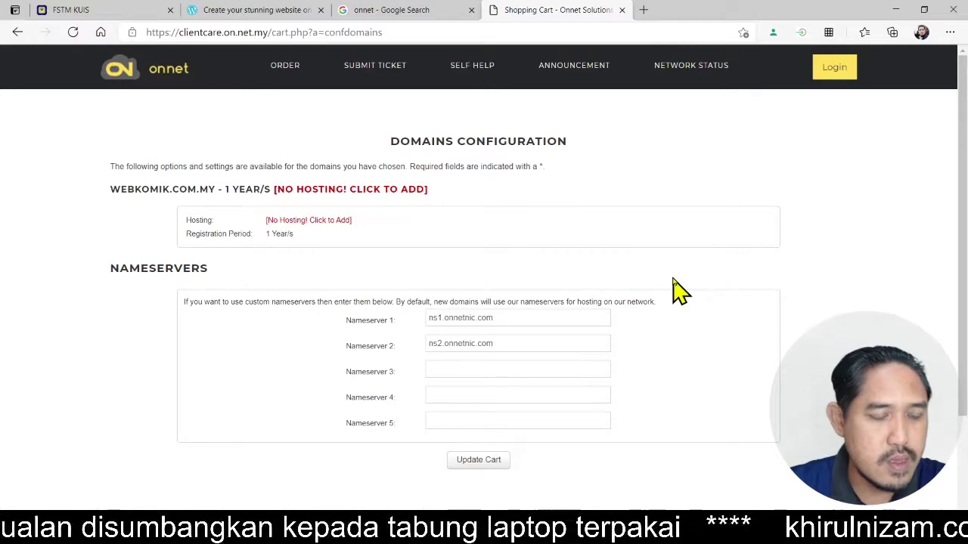
- Choose to add hosting to the webkomik.com.my domain order
{"action": "scroll", "coordinate": [679, 289], "scroll_direction": "down", "scroll_amount": 1}
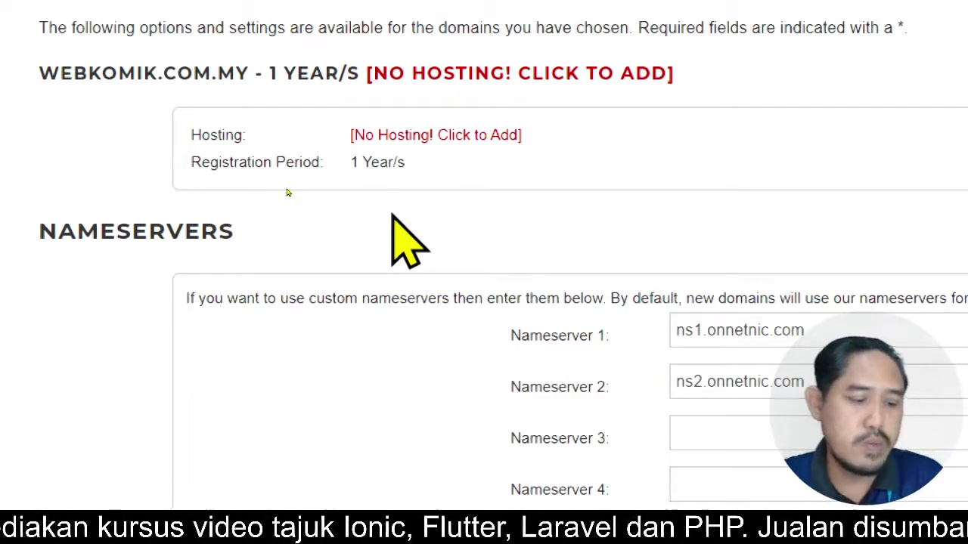
{"action": "left_click", "coordinate": [395, 137]}
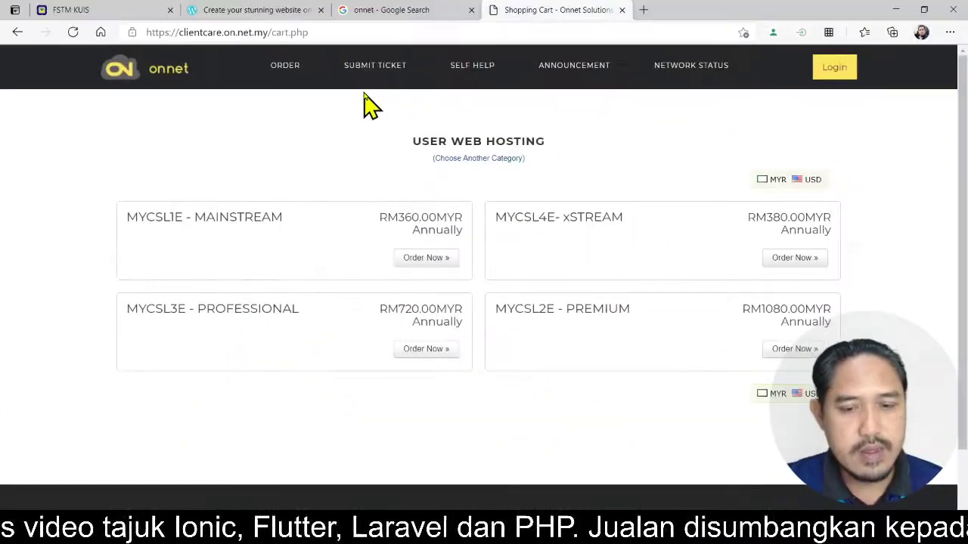
- Order the MYCSL1E - MAINSTREAM plan, using webkomik.com.my already in the cart
{"action": "left_click", "coordinate": [446, 258]}
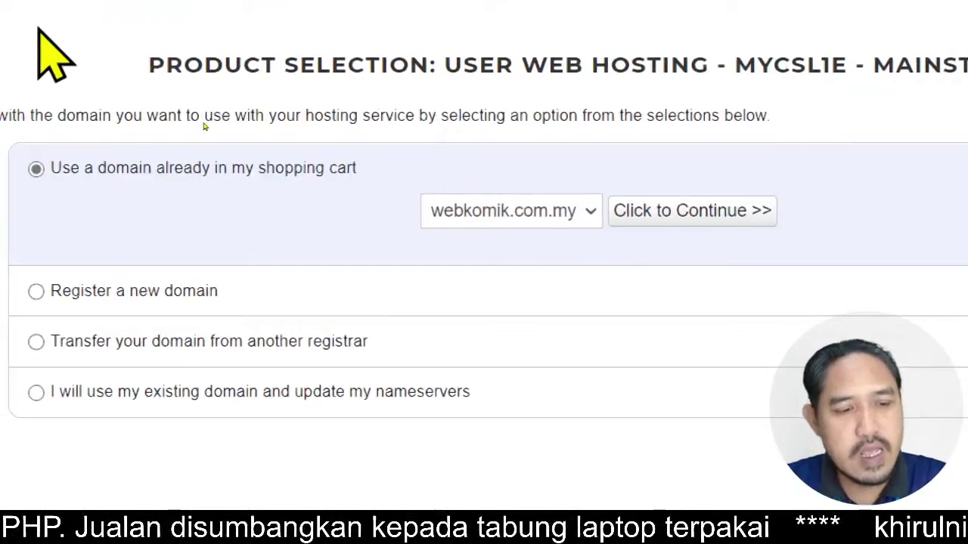
{"action": "left_click", "coordinate": [780, 211]}
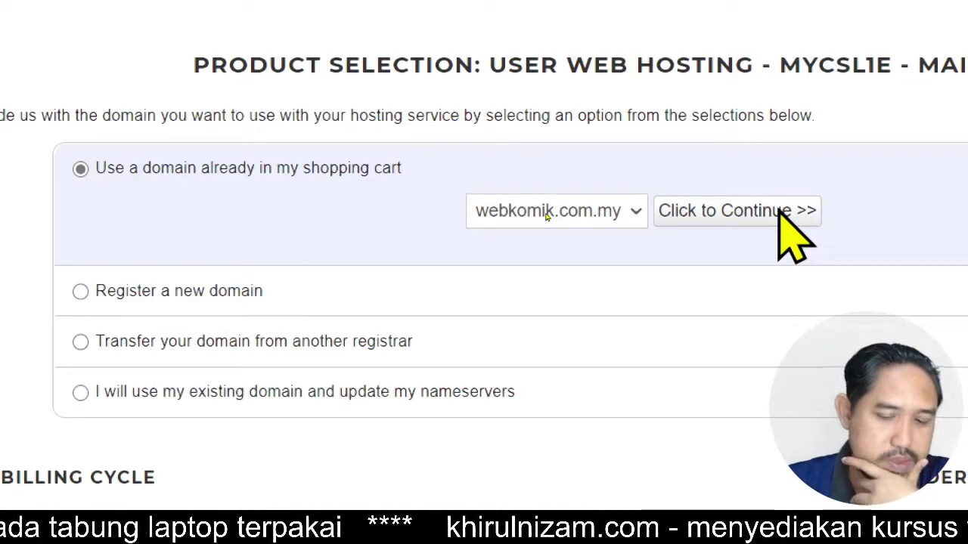
{"action": "scroll", "coordinate": [497, 313], "scroll_direction": "down", "scroll_amount": 2}
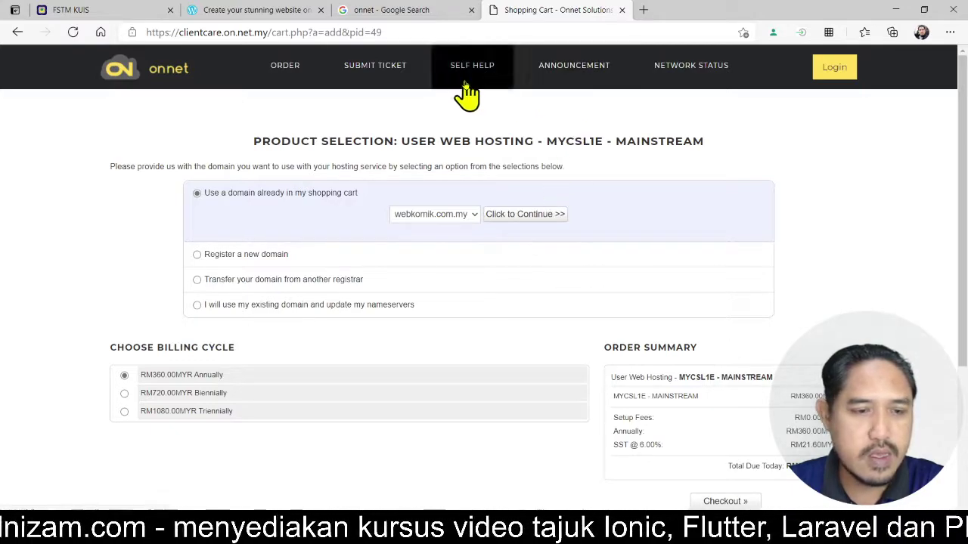
- Return to the ONNET search result and go to its shared hosting service page
{"action": "left_click", "coordinate": [361, 10]}
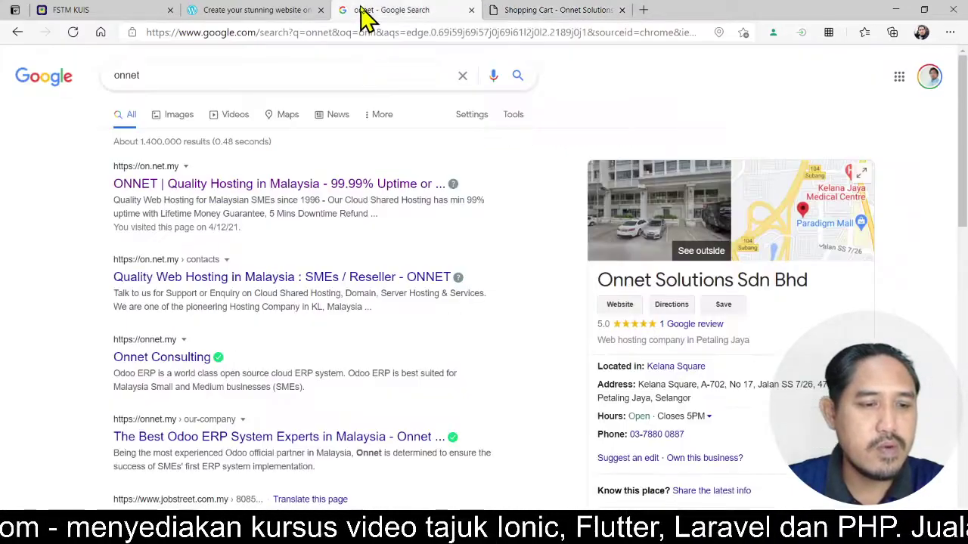
{"action": "left_click", "coordinate": [227, 195]}
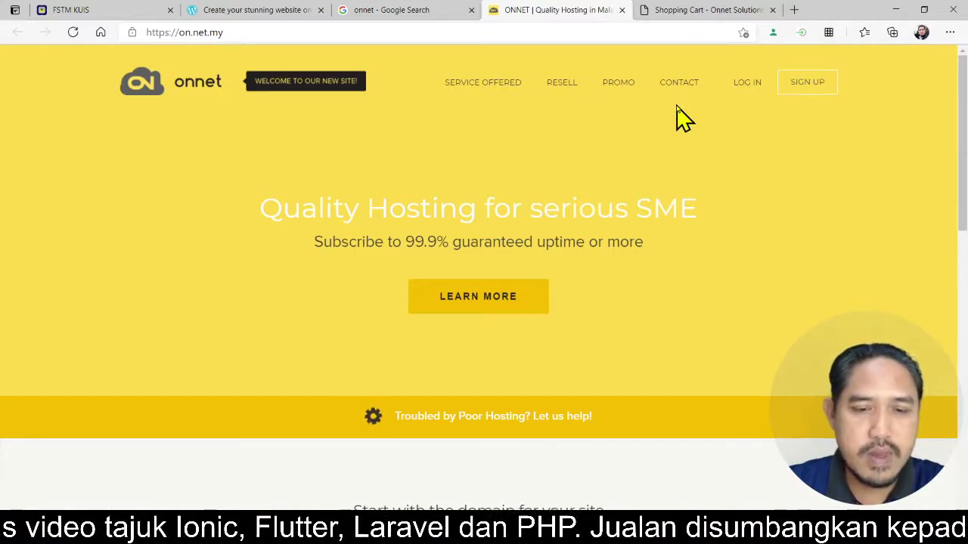
{"action": "mouse_move", "coordinate": [488, 84]}
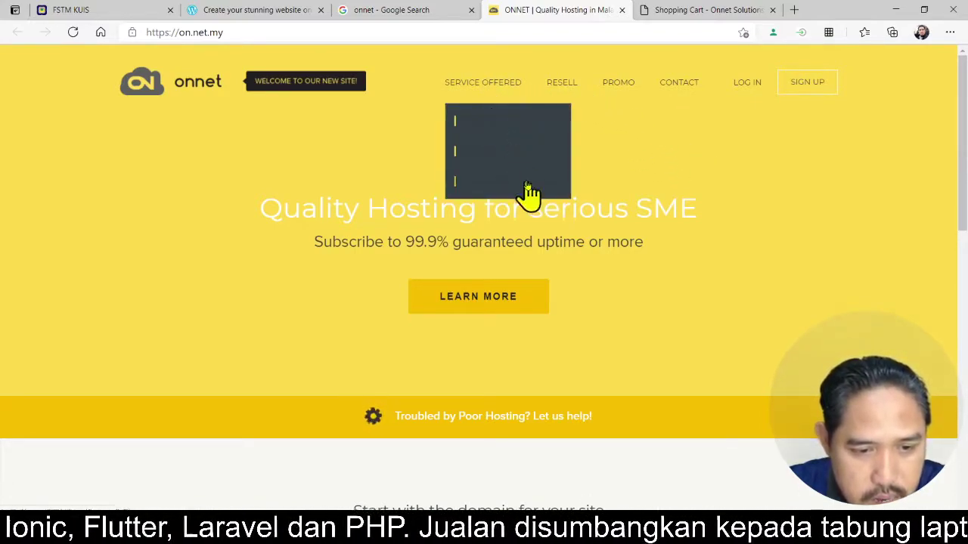
{"action": "left_click", "coordinate": [516, 129]}
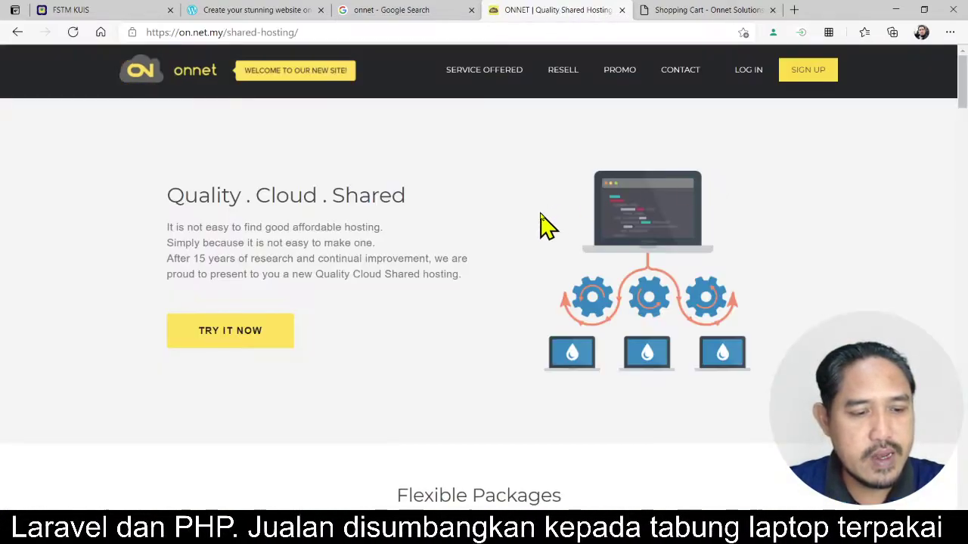
- Browse the Mainstream, Professional and Premium packages, highlighting the MAINSTREAM package name
{"action": "scroll", "coordinate": [372, 236], "scroll_direction": "down", "scroll_amount": 5}
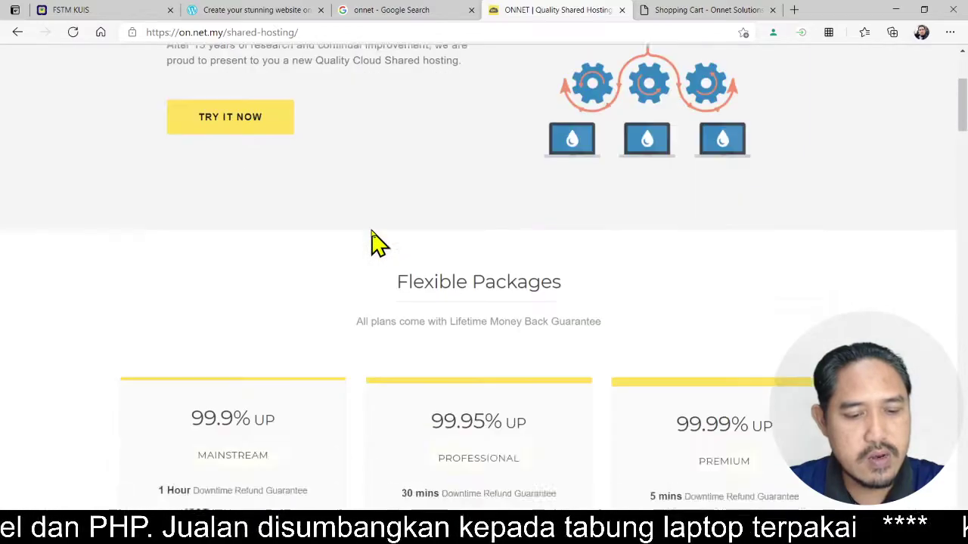
{"action": "scroll", "coordinate": [367, 252], "scroll_direction": "down", "scroll_amount": 2}
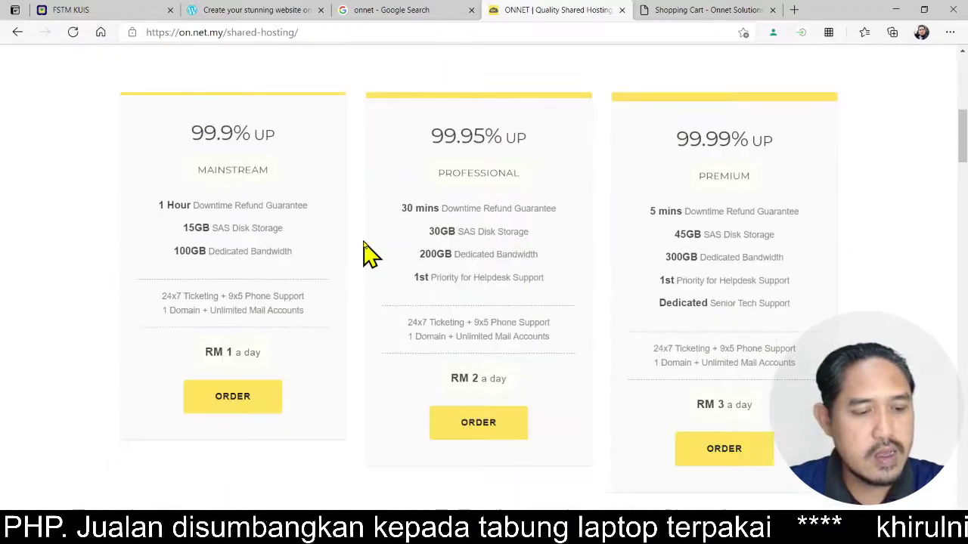
{"action": "scroll", "coordinate": [370, 254], "scroll_direction": "up", "scroll_amount": 1}
{"action": "scroll", "coordinate": [364, 249], "scroll_direction": "up", "scroll_amount": 1}
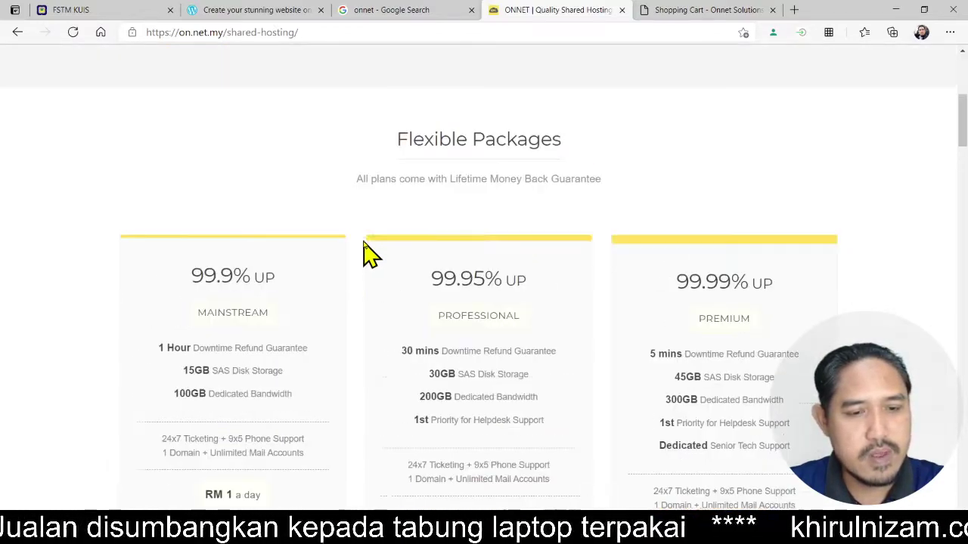
{"action": "scroll", "coordinate": [363, 238], "scroll_direction": "down", "scroll_amount": 2}
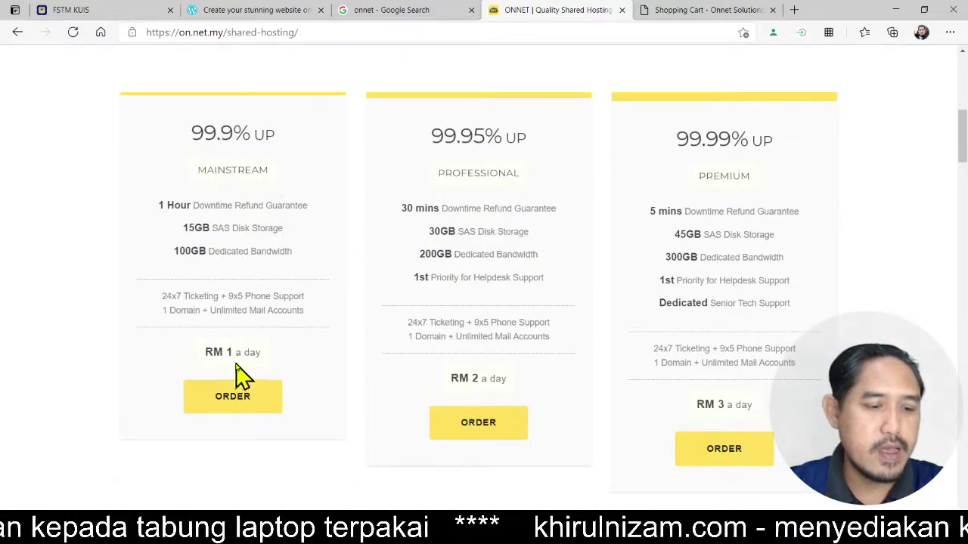
{"action": "double_click", "coordinate": [239, 172]}
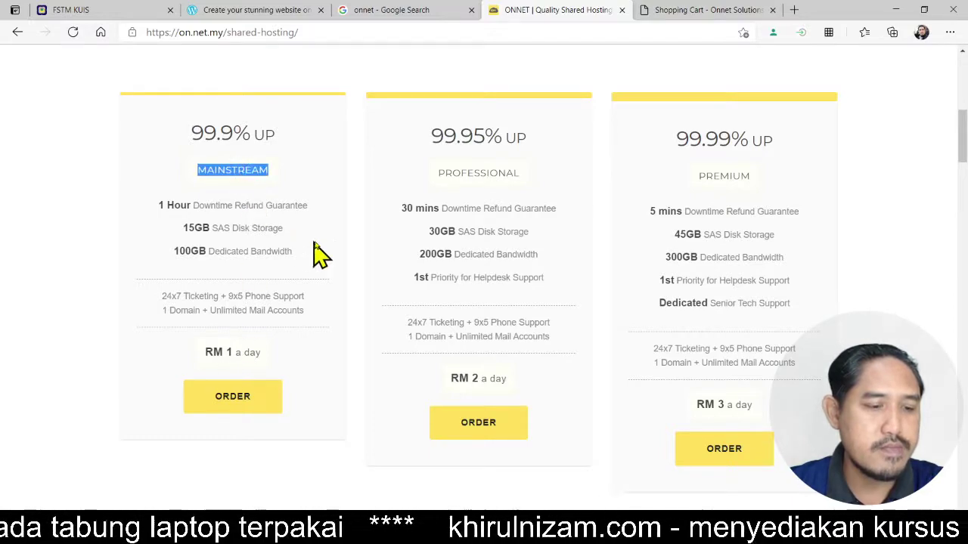
{"action": "scroll", "coordinate": [341, 253], "scroll_direction": "down", "scroll_amount": 2}
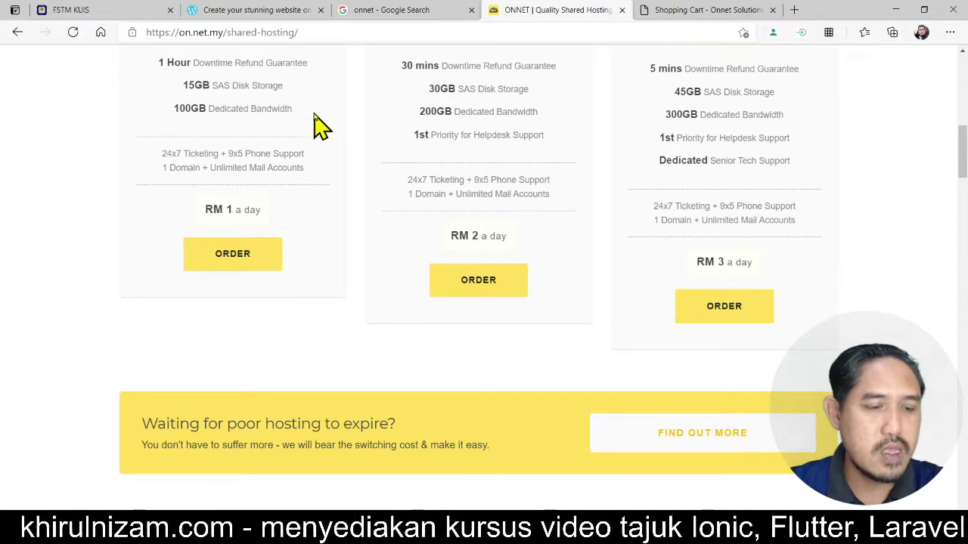
{"action": "scroll", "coordinate": [356, 138], "scroll_direction": "up", "scroll_amount": 8}
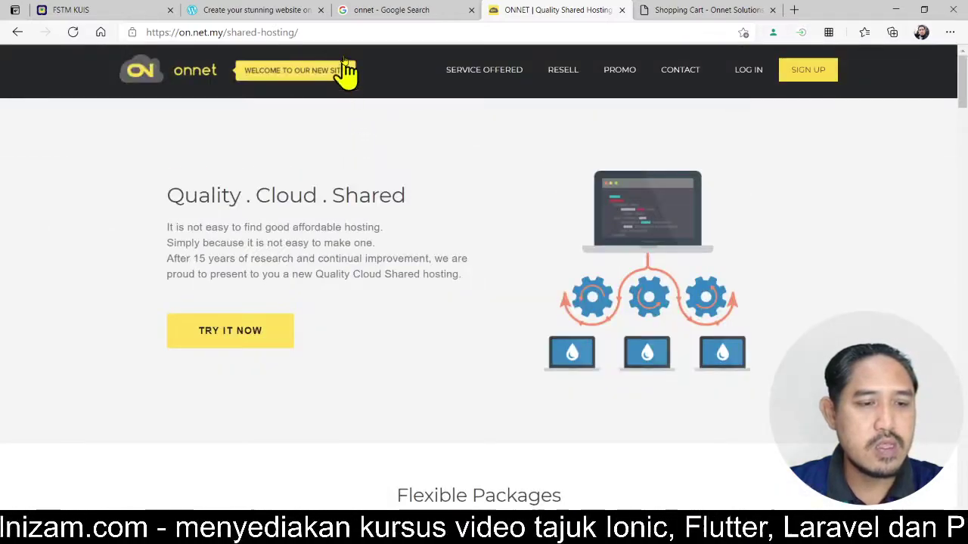
{"action": "left_click", "coordinate": [342, 33]}
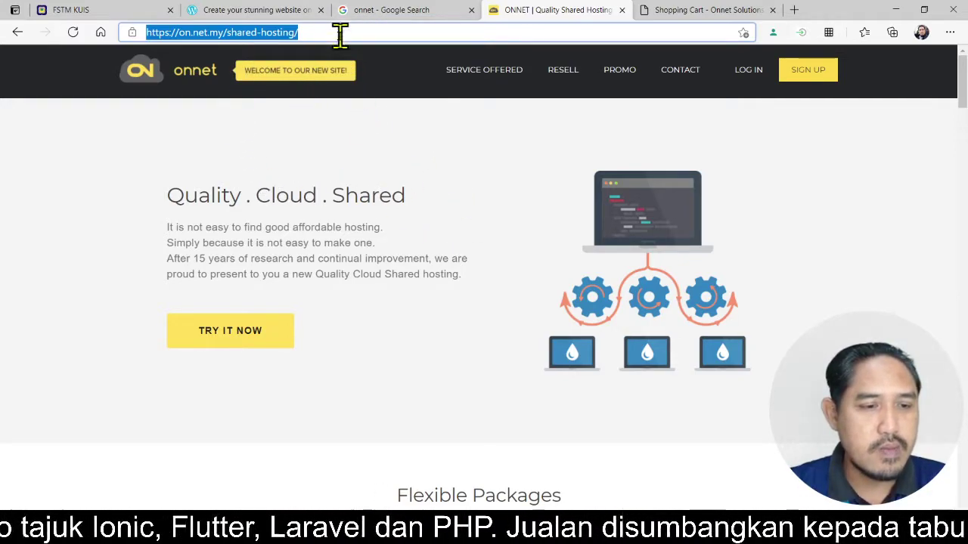
- Load exabytes.my and dismiss the notifications permission prompt
{"action": "type", "text": "e"}
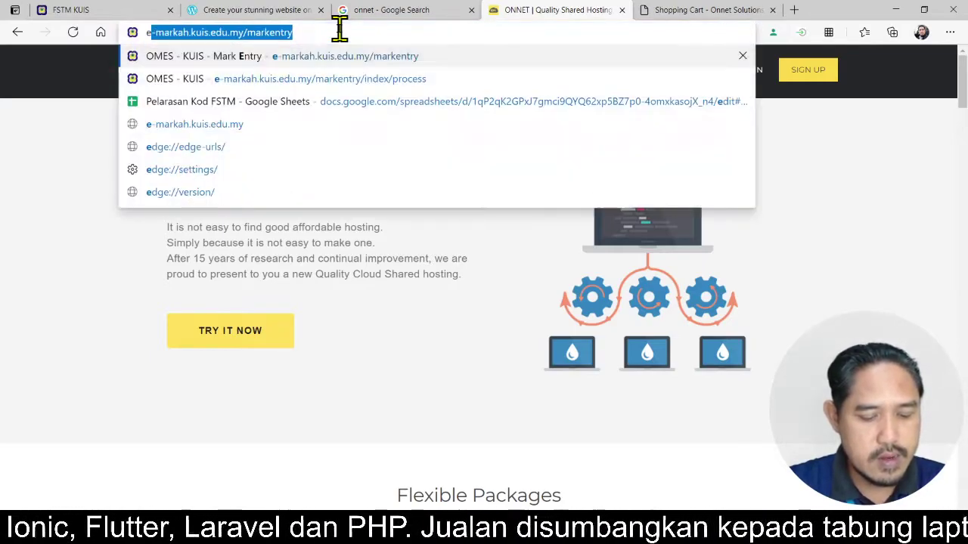
{"action": "type", "text": "xabytes."}
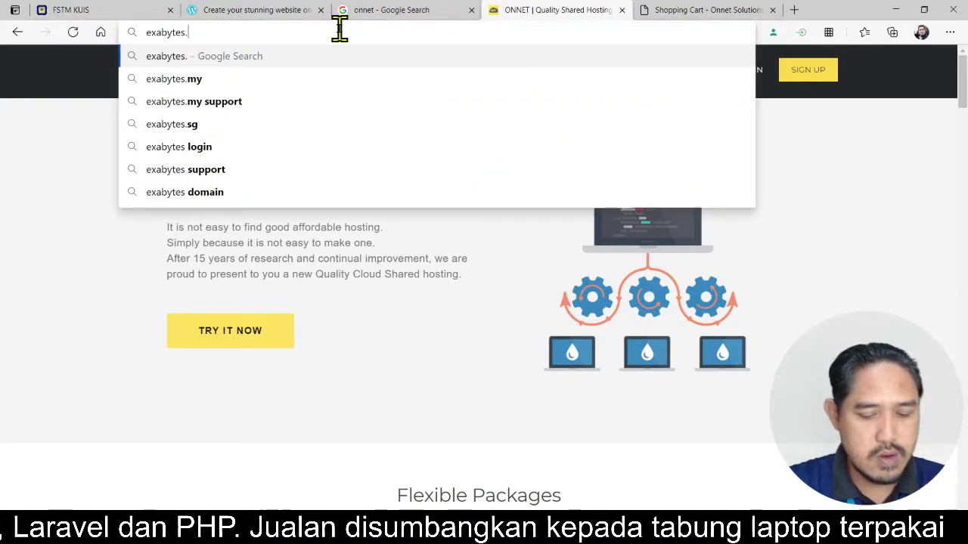
{"action": "type", "text": "my"}
{"action": "key", "text": "Return"}
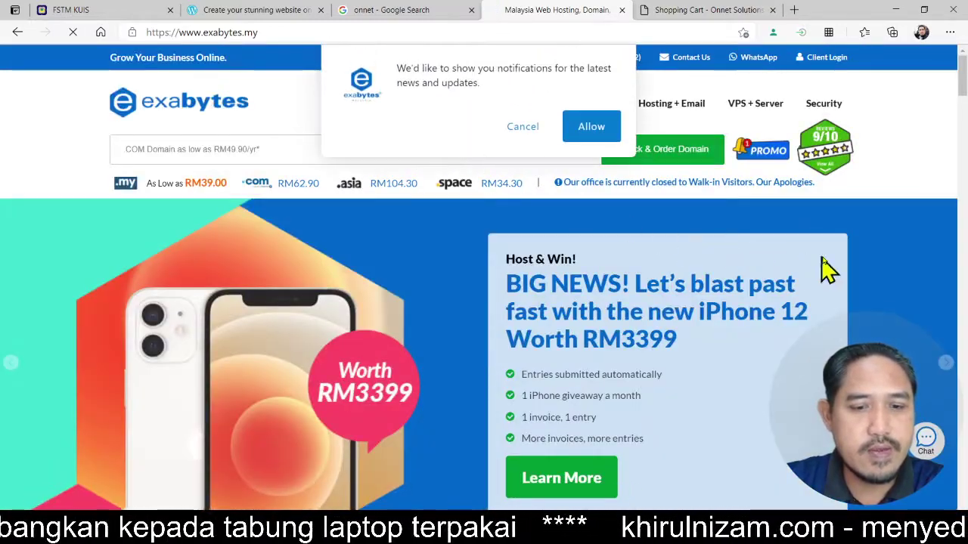
{"action": "left_click", "coordinate": [529, 127]}
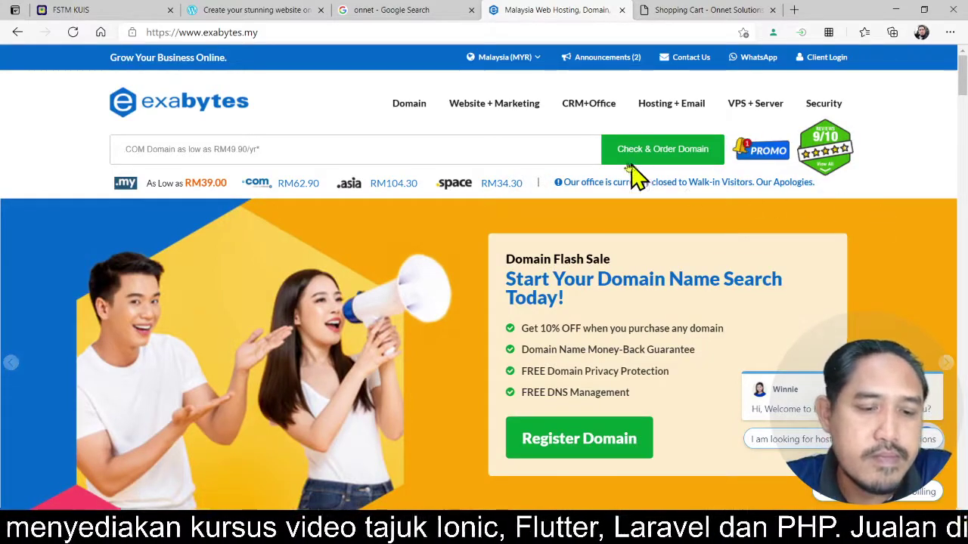
- Go to Hosting + Email > Business Web Hosting to see the EBiz 12 plans
{"action": "mouse_move", "coordinate": [663, 111]}
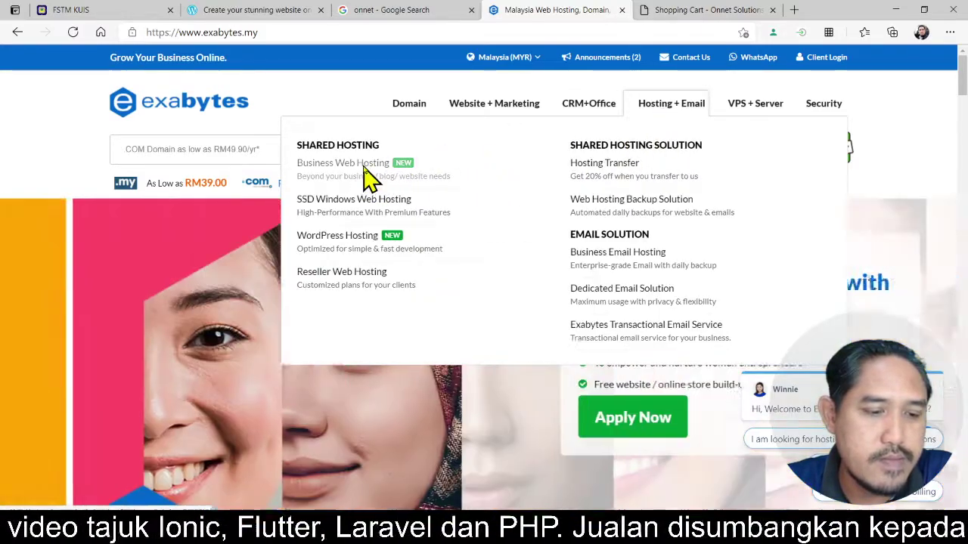
{"action": "left_click", "coordinate": [362, 169]}
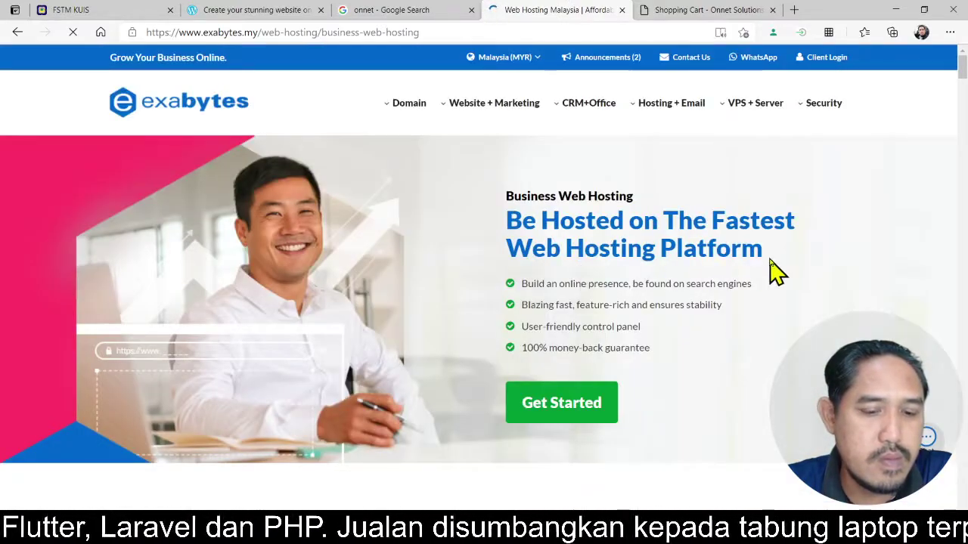
{"action": "scroll", "coordinate": [790, 271], "scroll_direction": "down", "scroll_amount": 1}
- Compare the EBiz 12 plan prices, noting EBiz 12 Plus's monthly price, and order EBiz 12 Plus
{"action": "left_click", "coordinate": [559, 344]}
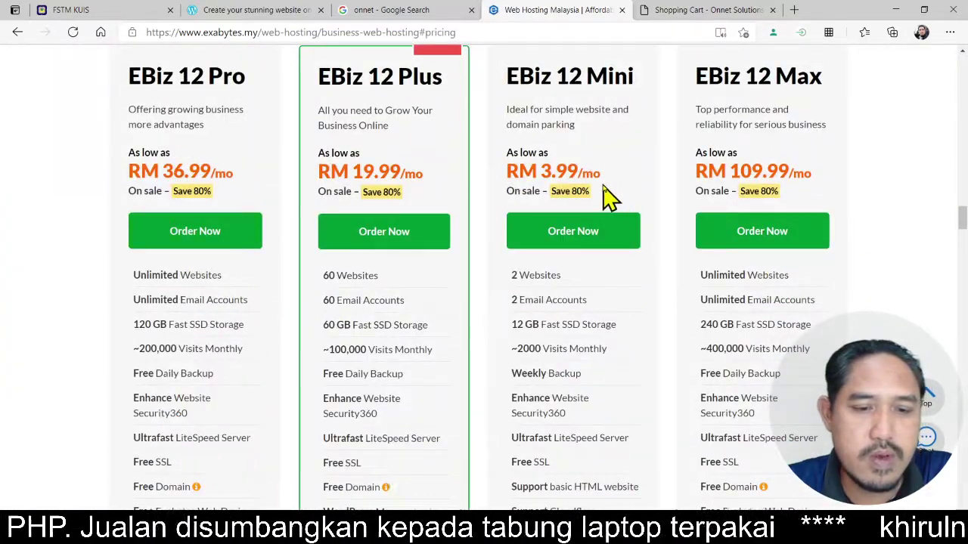
{"action": "scroll", "coordinate": [572, 145], "scroll_direction": "up", "scroll_amount": 1}
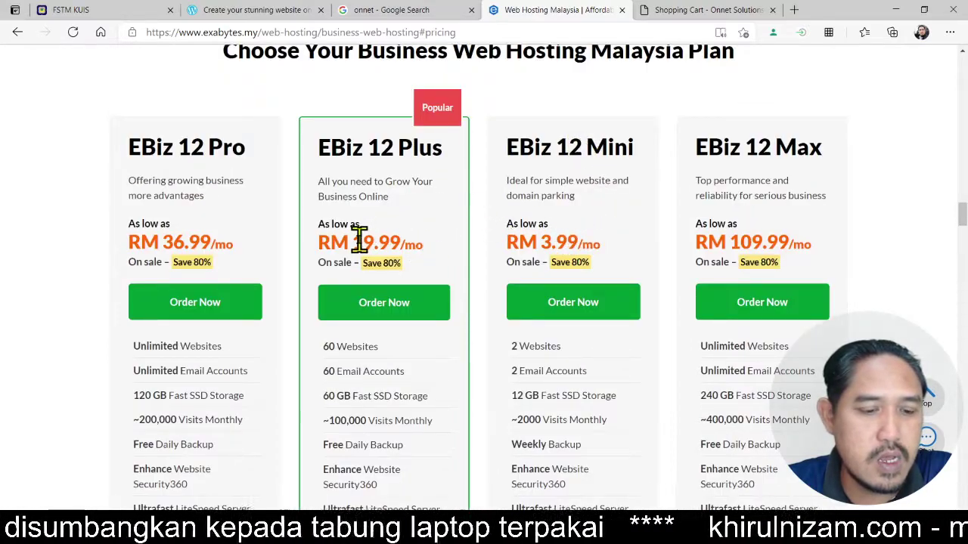
{"action": "left_click_drag", "start_coordinate": [359, 240], "coordinate": [402, 245]}
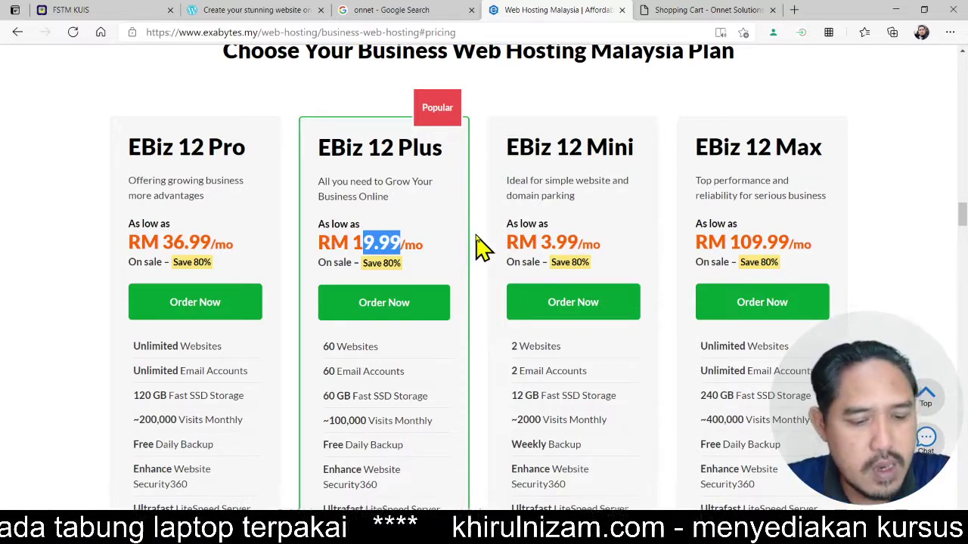
{"action": "scroll", "coordinate": [480, 245], "scroll_direction": "down", "scroll_amount": 5}
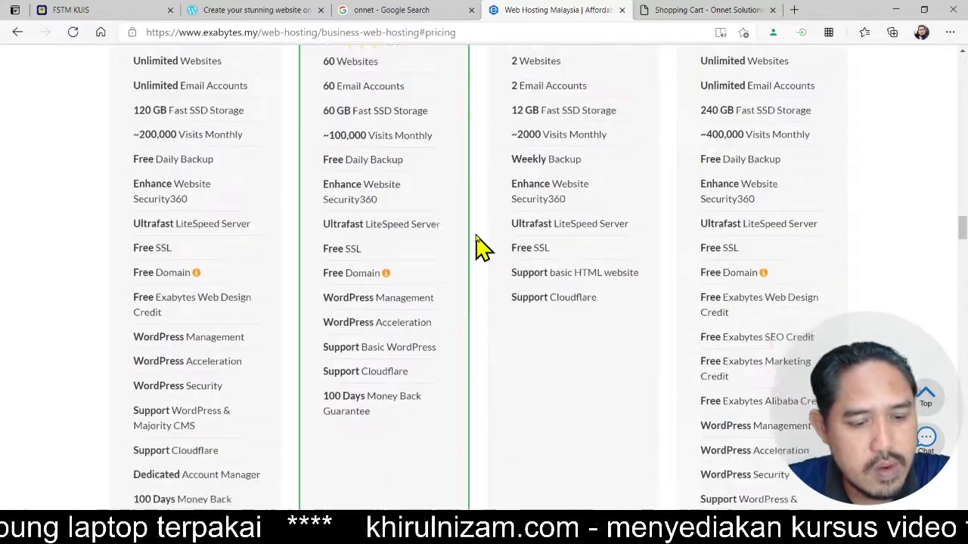
{"action": "scroll", "coordinate": [481, 246], "scroll_direction": "up", "scroll_amount": 3}
{"action": "scroll", "coordinate": [480, 246], "scroll_direction": "up", "scroll_amount": 3}
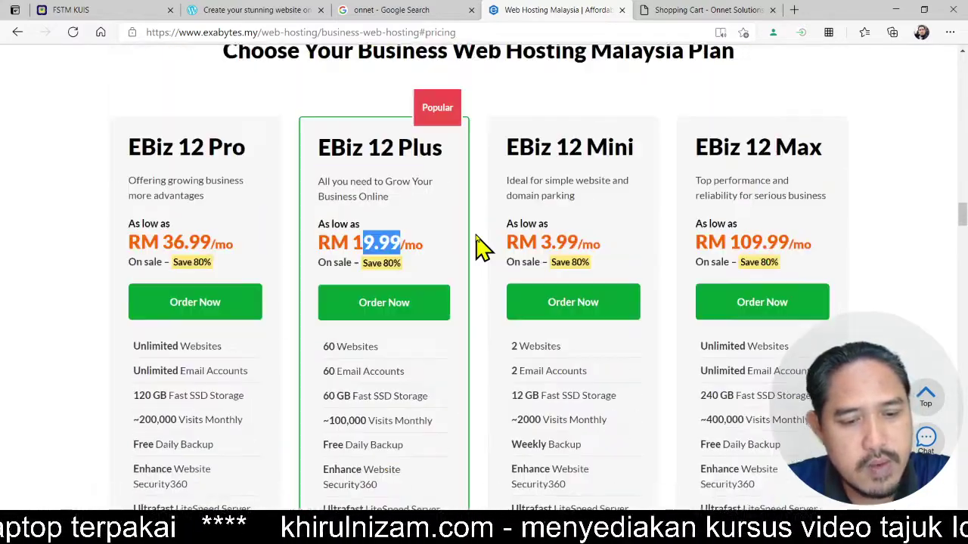
{"action": "left_click", "coordinate": [415, 304]}
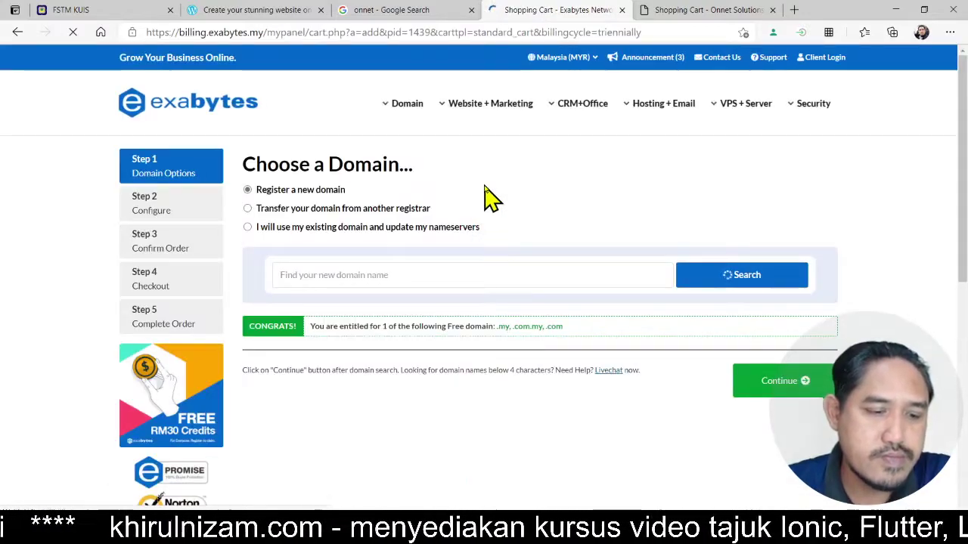
- Search for rahmanstore.my and confirm it is available and included free at RM0.00
{"action": "left_click", "coordinate": [529, 273]}
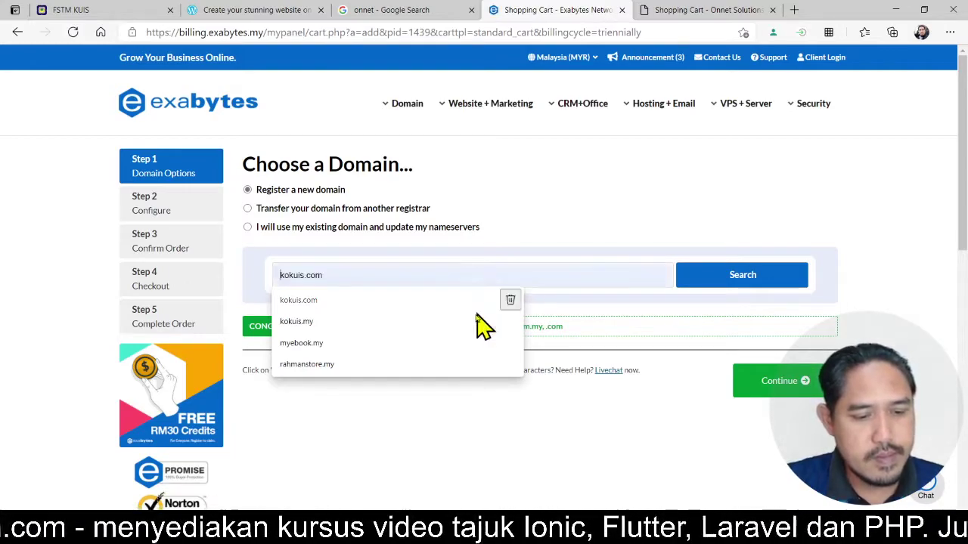
{"action": "left_click", "coordinate": [432, 365]}
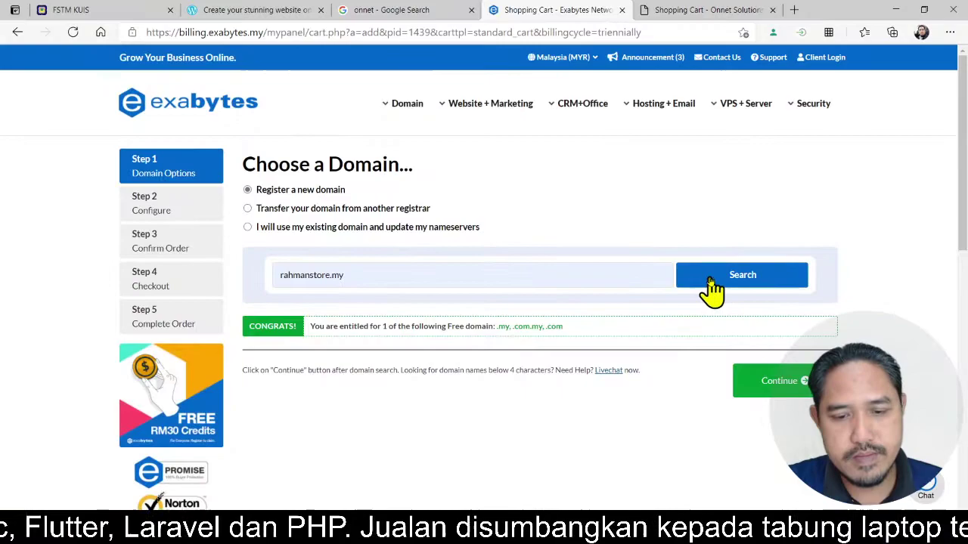
{"action": "left_click", "coordinate": [713, 289]}
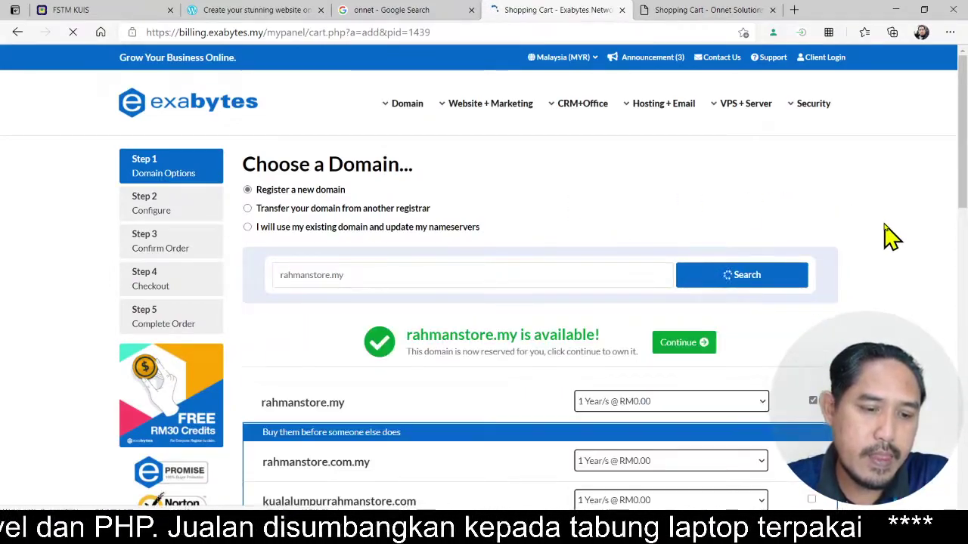
{"action": "scroll", "coordinate": [892, 238], "scroll_direction": "down", "scroll_amount": 2}
{"action": "scroll", "coordinate": [892, 239], "scroll_direction": "down", "scroll_amount": 1}
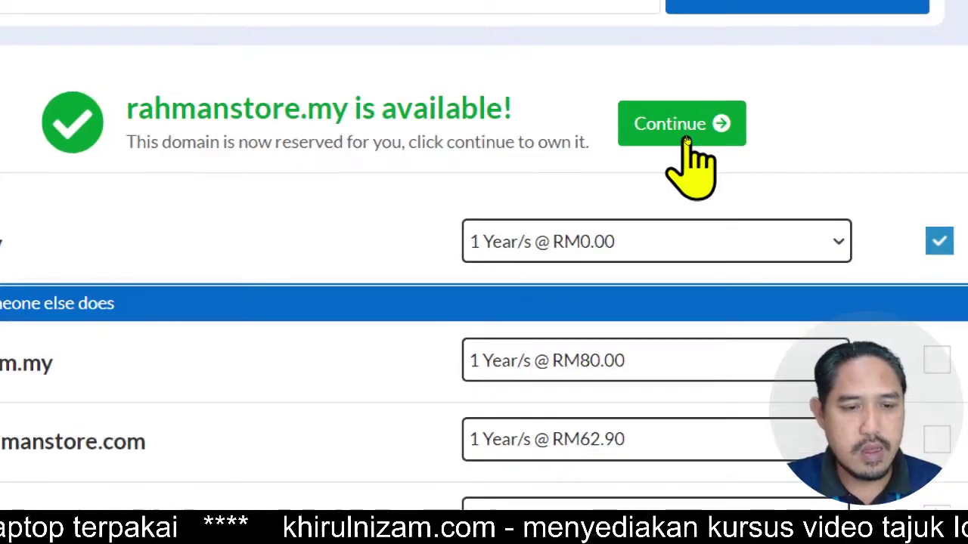
- Switch the EBiz 12 Plus billing term to 12 months and note the RM445.07 total due
{"action": "double_click", "coordinate": [217, 115]}
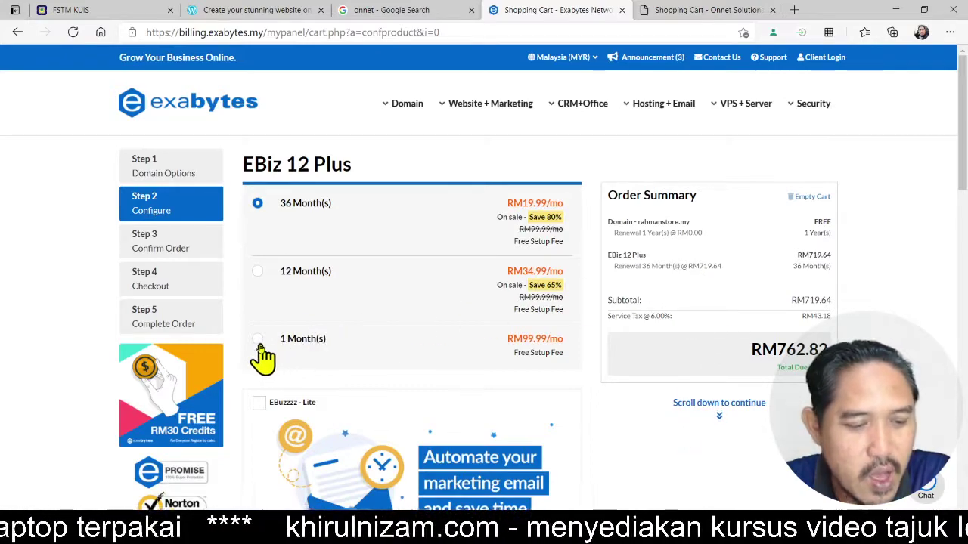
{"action": "left_click", "coordinate": [257, 271]}
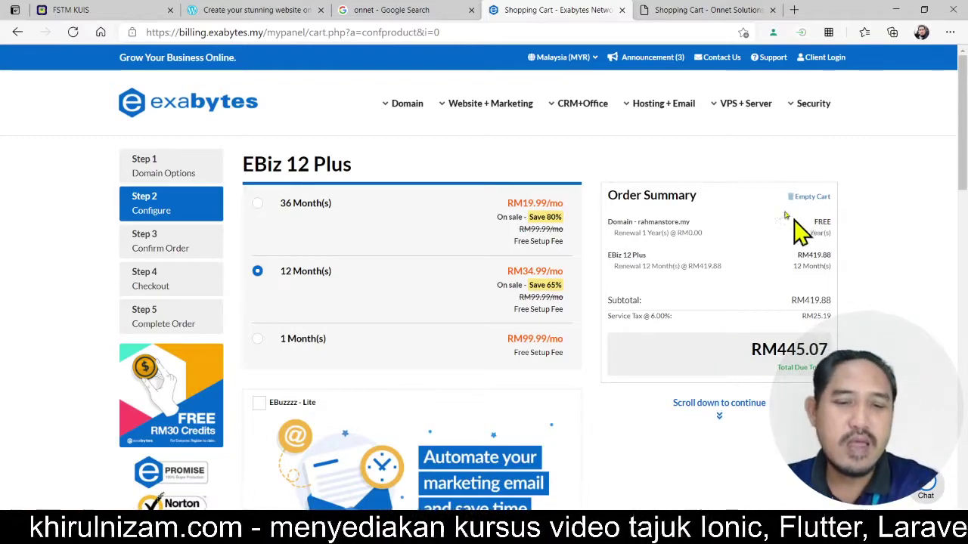
{"action": "double_click", "coordinate": [787, 352]}
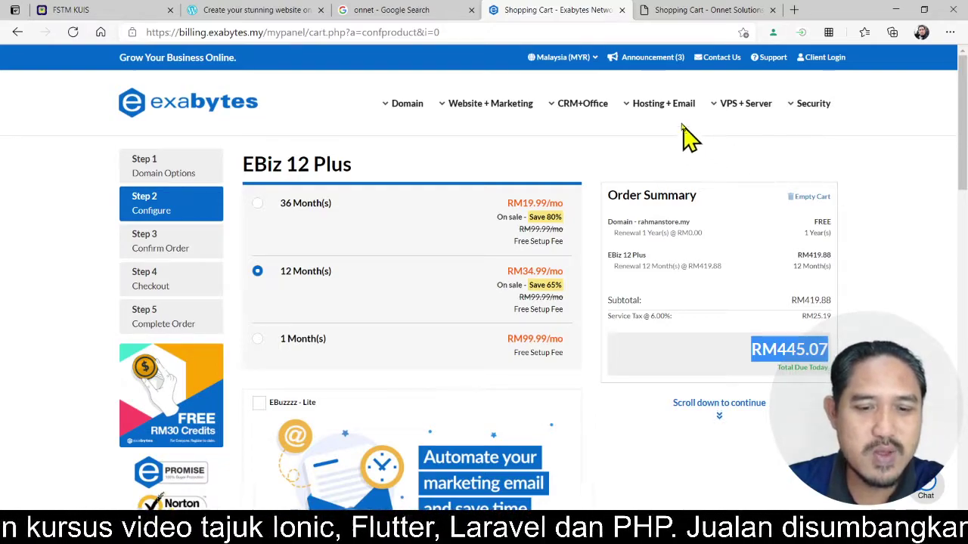
{"action": "mouse_move", "coordinate": [674, 119]}
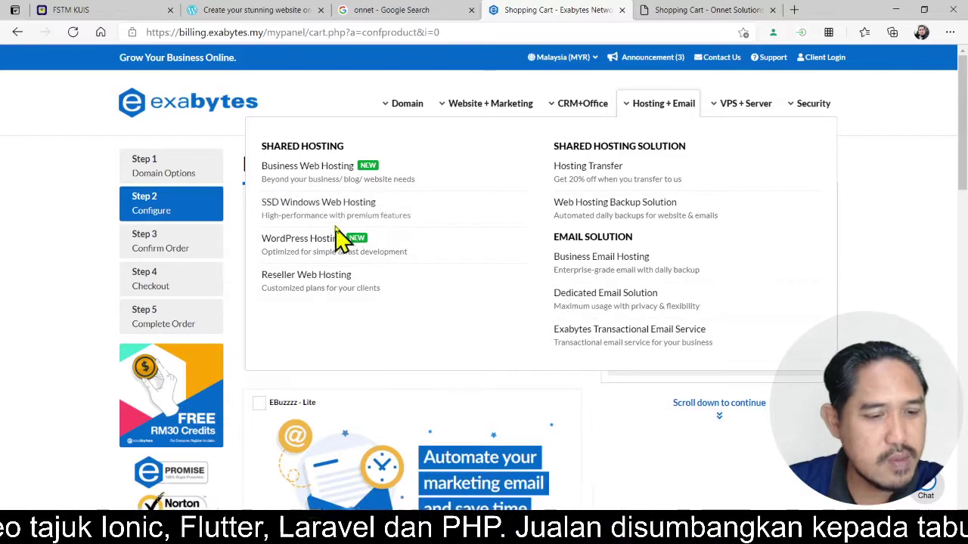
- Open the Exabytes WordPress Hosting page and scroll to the WP 12 plan pricing
{"action": "left_click", "coordinate": [327, 259]}
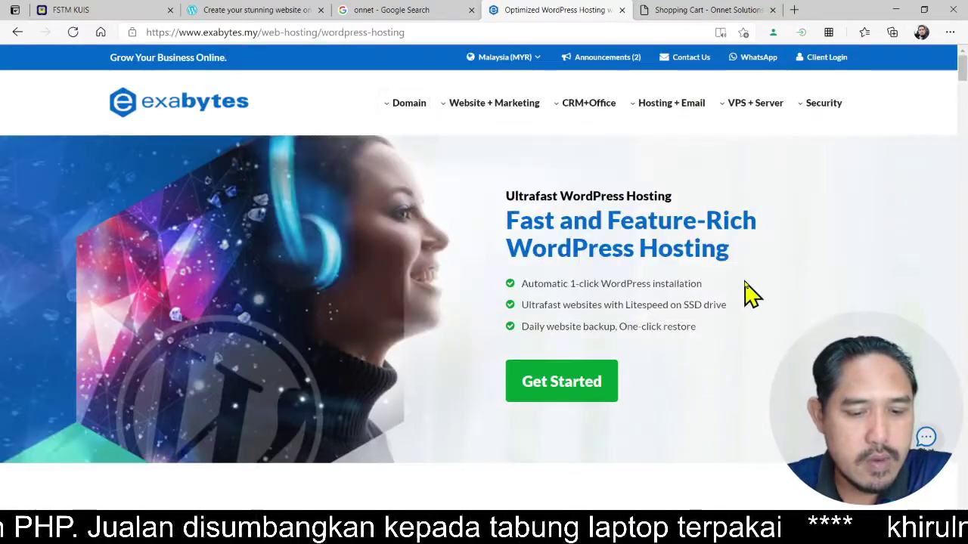
{"action": "scroll", "coordinate": [749, 294], "scroll_direction": "down", "scroll_amount": 10}
{"action": "scroll", "coordinate": [745, 292], "scroll_direction": "up", "scroll_amount": 5}
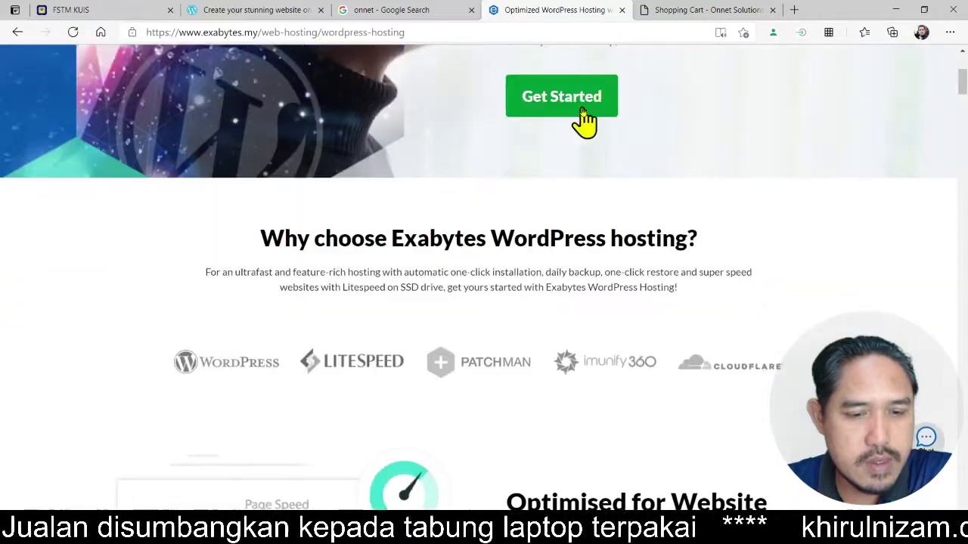
{"action": "scroll", "coordinate": [579, 113], "scroll_direction": "down", "scroll_amount": 10}
{"action": "scroll", "coordinate": [782, 272], "scroll_direction": "down", "scroll_amount": 1}
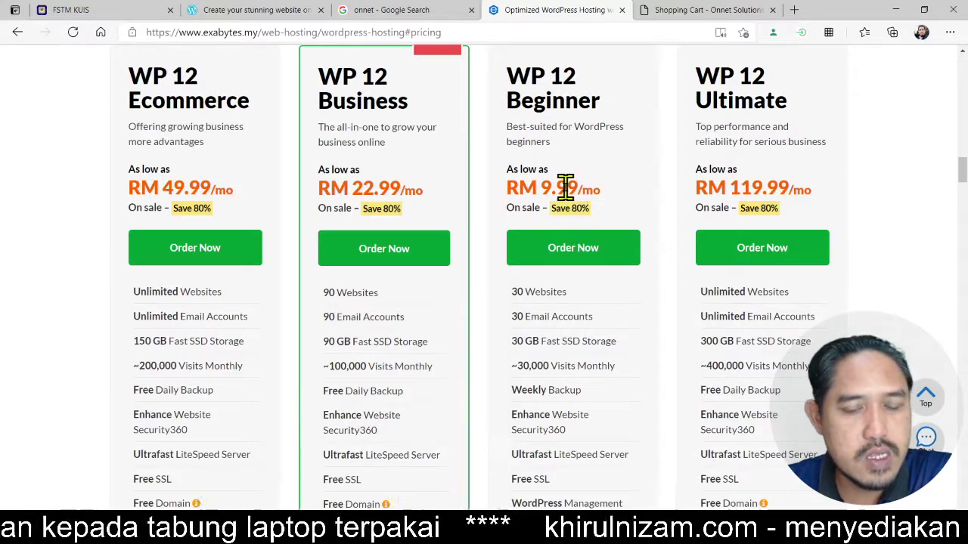
- Try ordering the WP 12 Beginner plan, then go back to the hosting page
{"action": "left_click", "coordinate": [558, 248]}
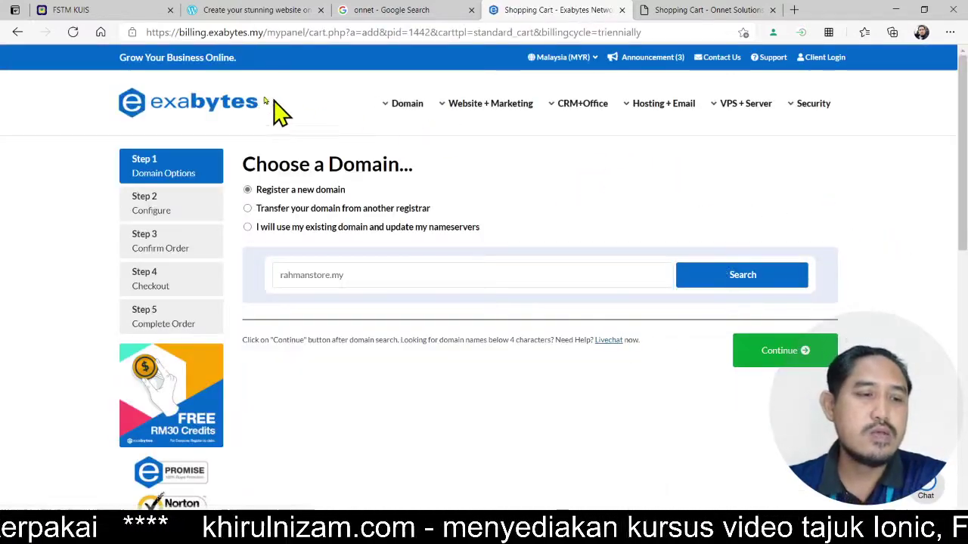
{"action": "left_click", "coordinate": [16, 33]}
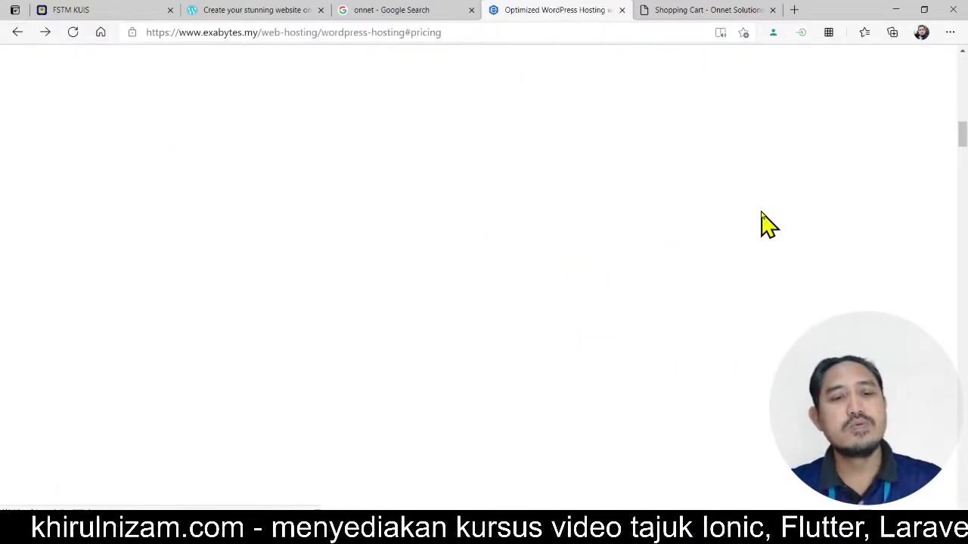
{"action": "scroll", "coordinate": [622, 204], "scroll_direction": "up", "scroll_amount": 15}
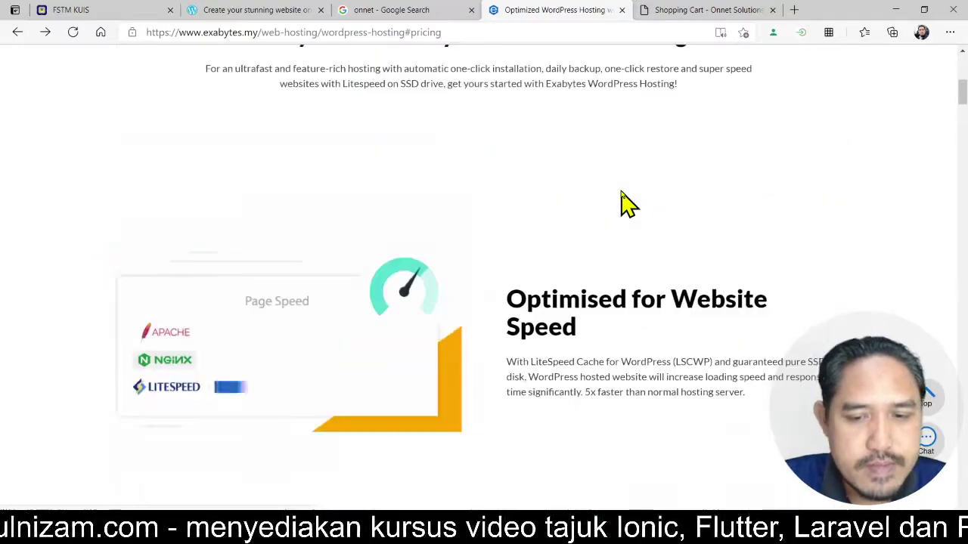
{"action": "scroll", "coordinate": [621, 198], "scroll_direction": "up", "scroll_amount": 1}
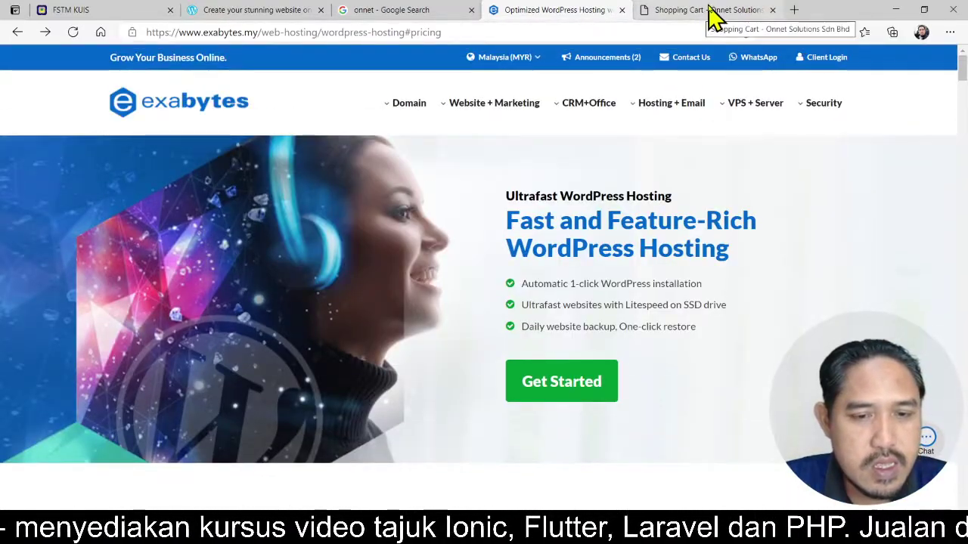
- Return to the Onnet shopping cart tab for webkomik.com.my and select its address
{"action": "left_click", "coordinate": [709, 15]}
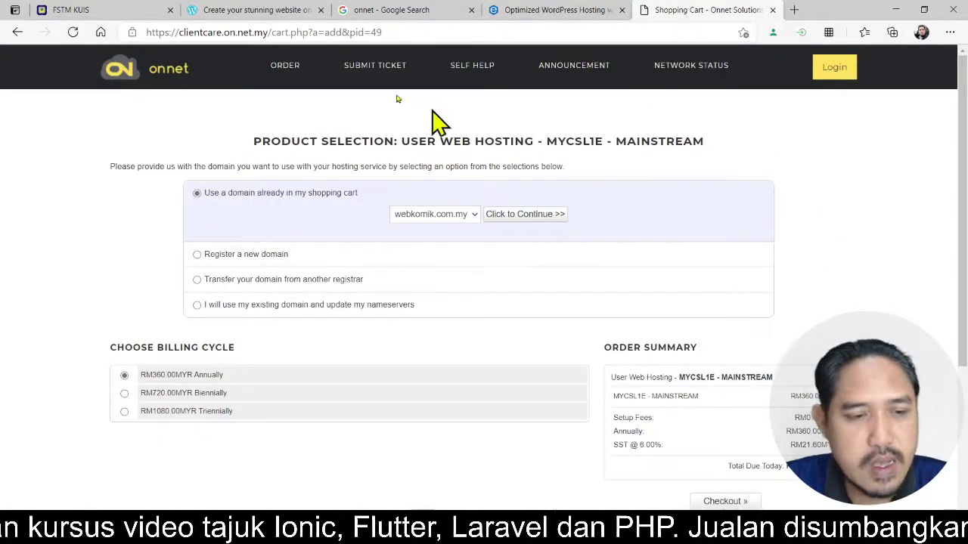
{"action": "left_click", "coordinate": [393, 32]}
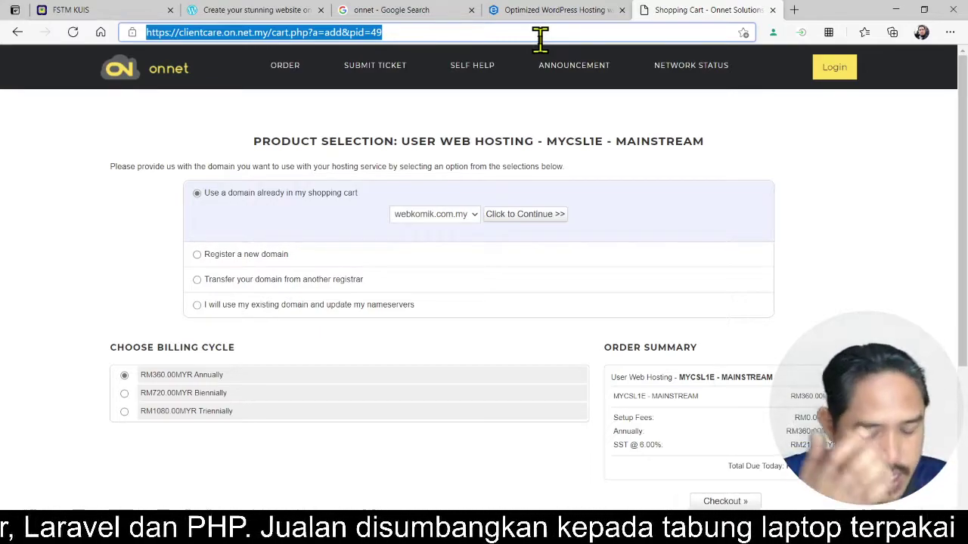
- Load khirulnizam.com, browse its shop page, and select 'shop/' in the address
{"action": "type", "text": "khirul"}
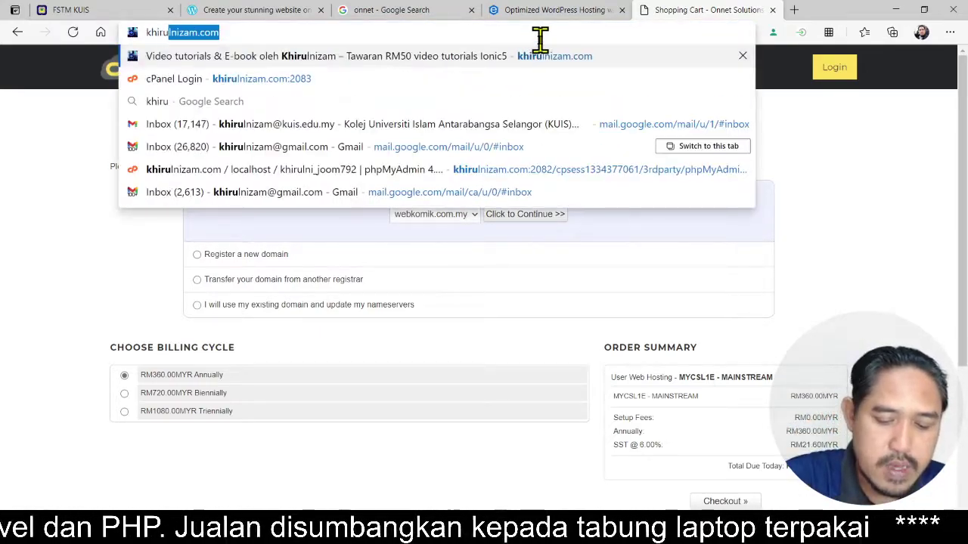
{"action": "type", "text": "niza"}
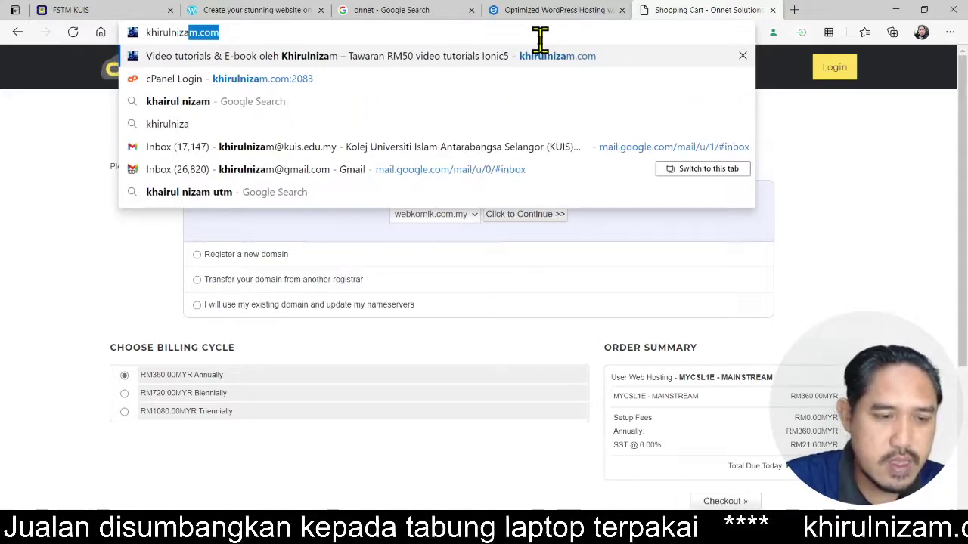
{"action": "key", "text": "Right"}
{"action": "key", "text": "Return"}
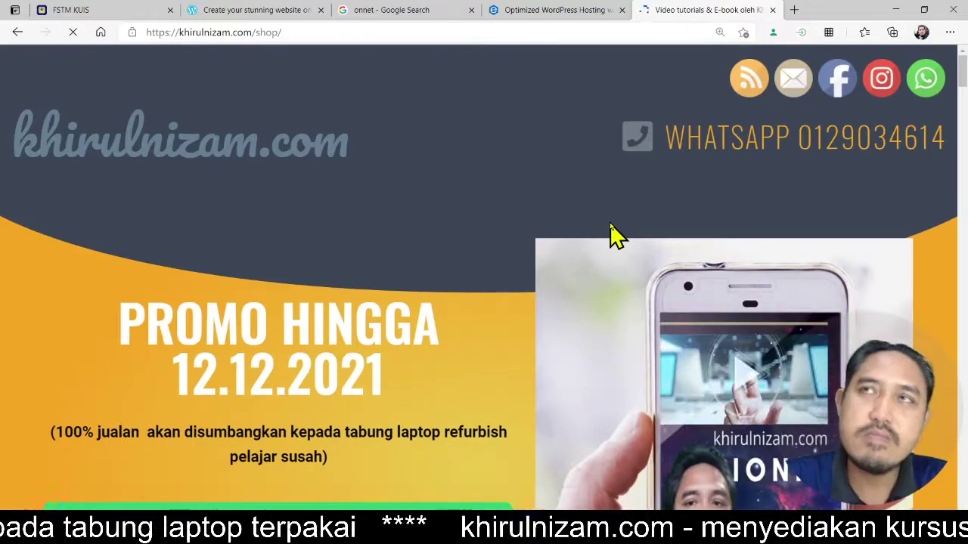
{"action": "scroll", "coordinate": [511, 216], "scroll_direction": "down", "scroll_amount": 10}
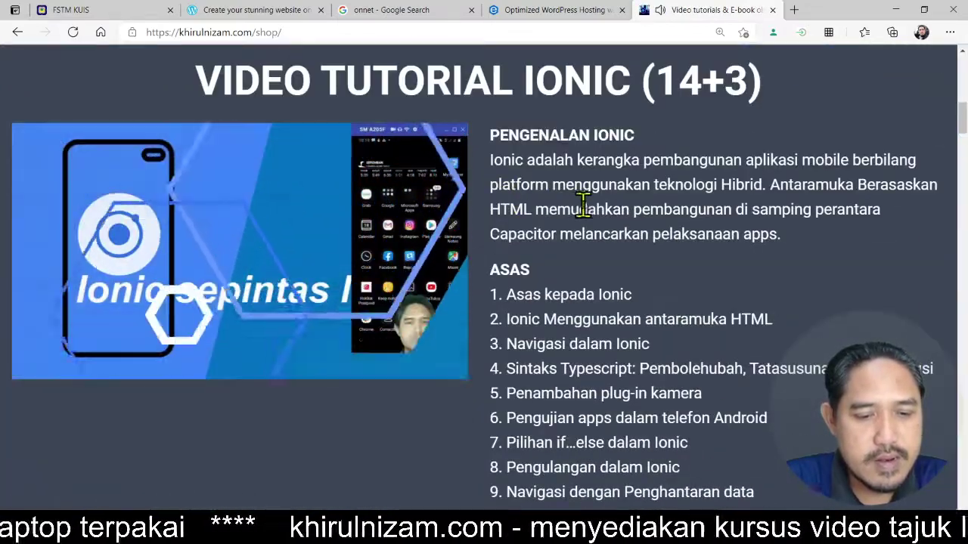
{"action": "scroll", "coordinate": [583, 201], "scroll_direction": "down", "scroll_amount": 4}
{"action": "scroll", "coordinate": [584, 207], "scroll_direction": "up", "scroll_amount": 15}
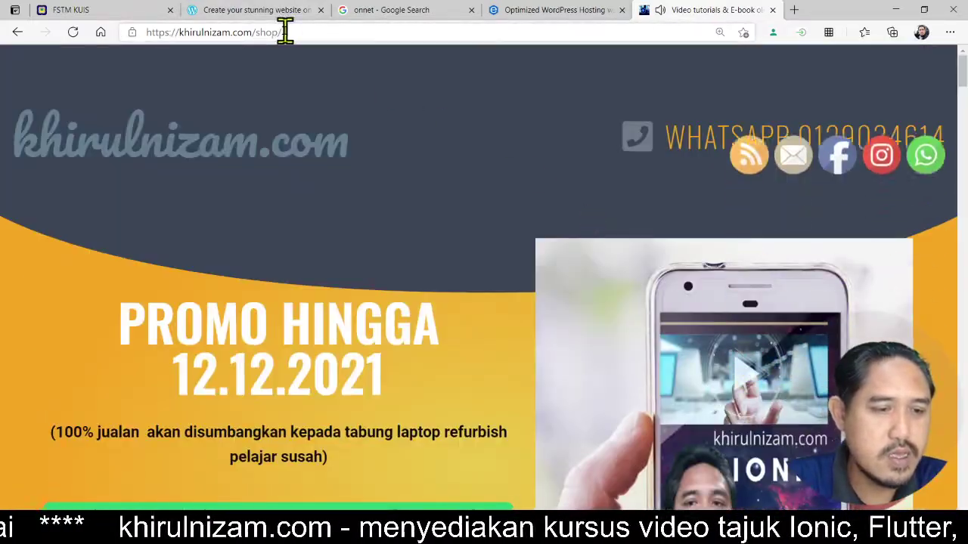
{"action": "left_click", "coordinate": [320, 34]}
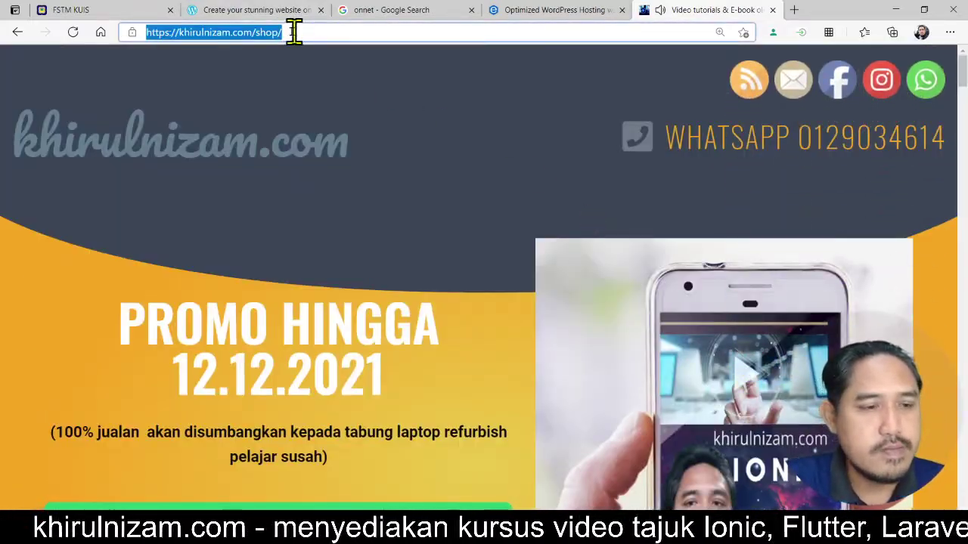
{"action": "left_click_drag", "start_coordinate": [255, 32], "coordinate": [327, 30]}
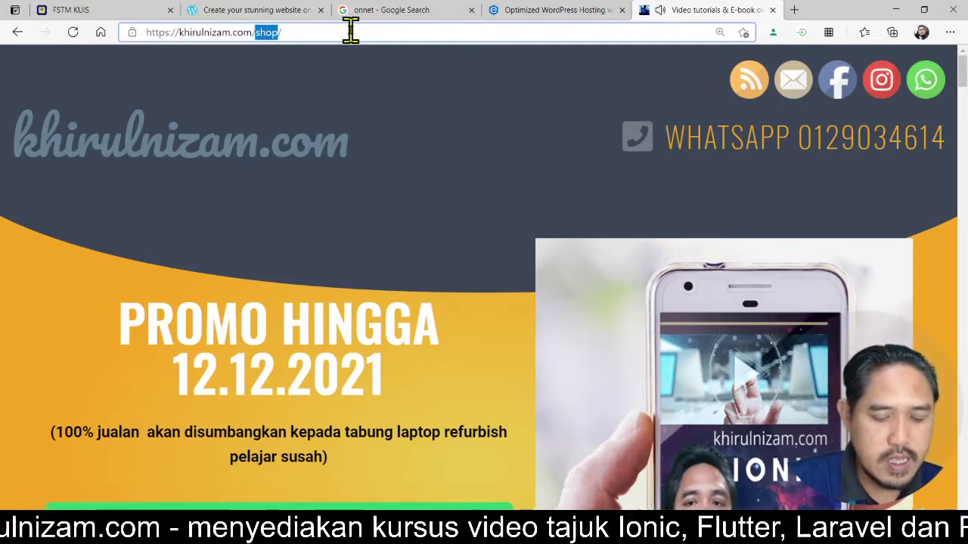
- Change the address path to /cpanel to reach the cPanel login page
{"action": "type", "text": "cpna"}
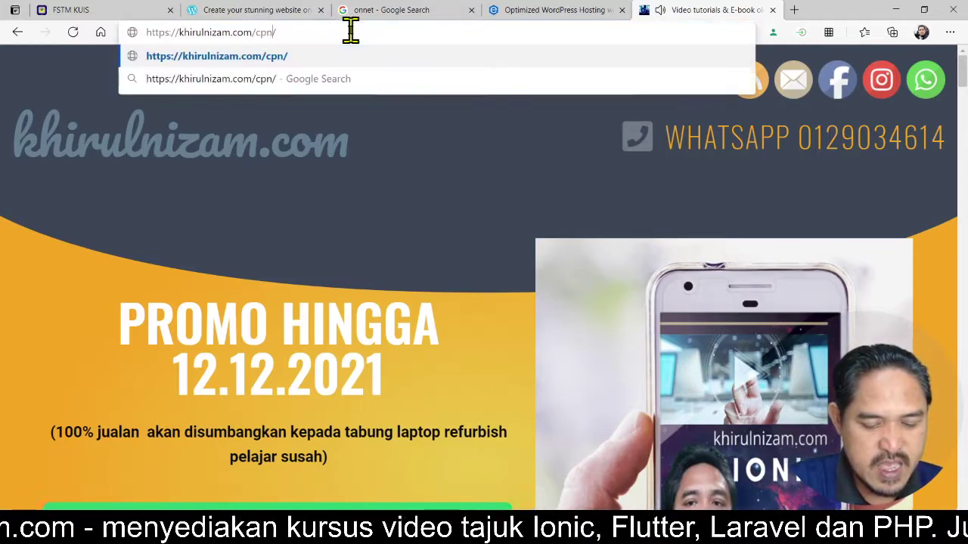
{"action": "type", "text": "el"}
{"action": "key", "text": "BackSpace"}
{"action": "key", "text": "BackSpace"}
{"action": "key", "text": "BackSpace"}
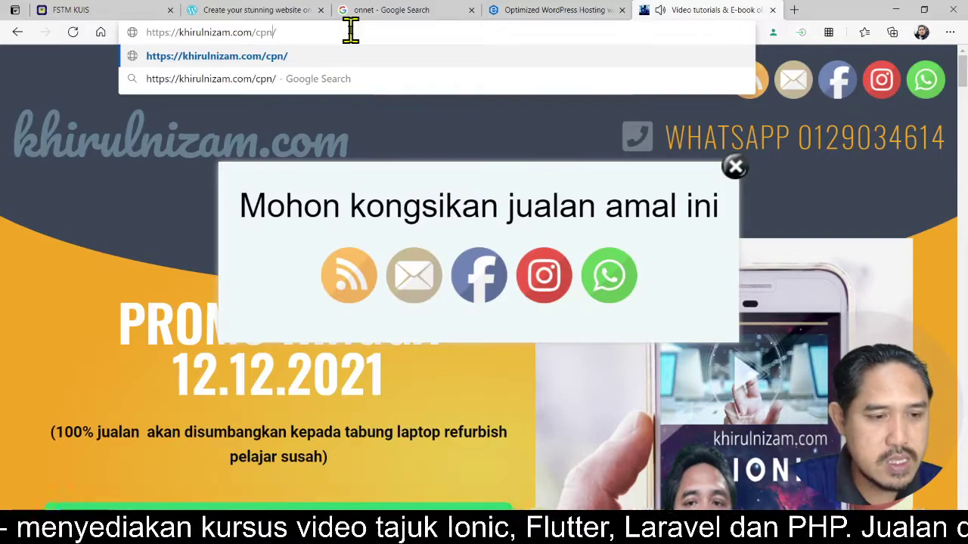
{"action": "key", "text": "BackSpace"}
{"action": "type", "text": "anel"}
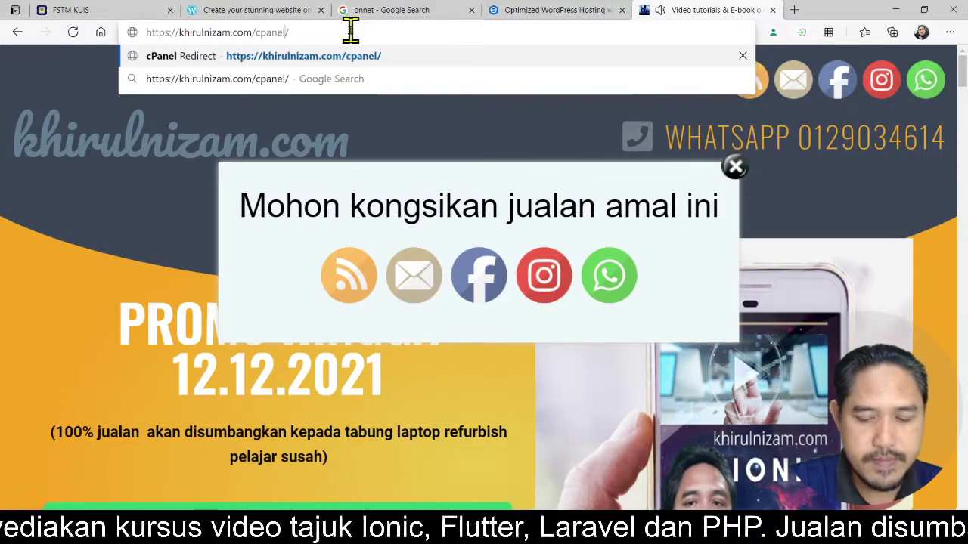
{"action": "key", "text": "Return"}
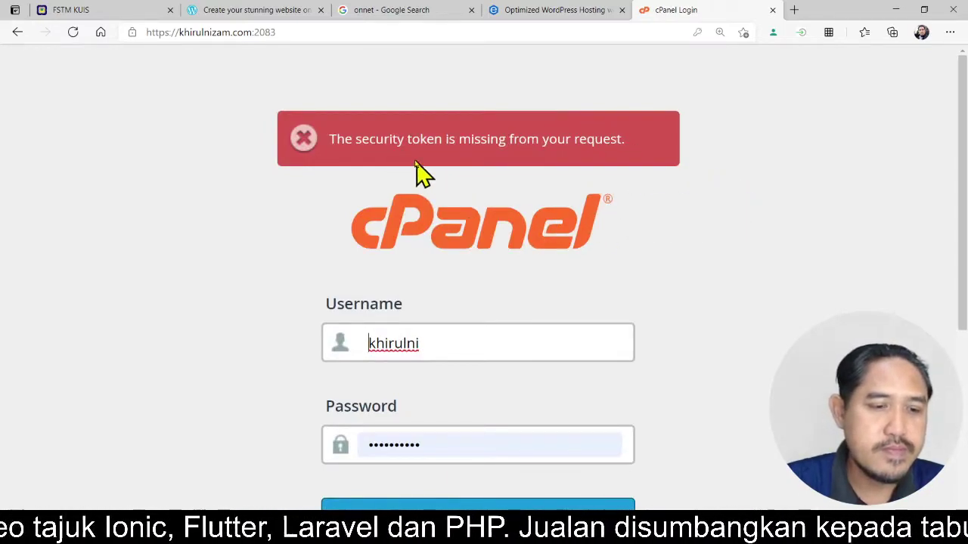
- Log in to cPanel with the saved credentials
{"action": "left_click", "coordinate": [423, 346]}
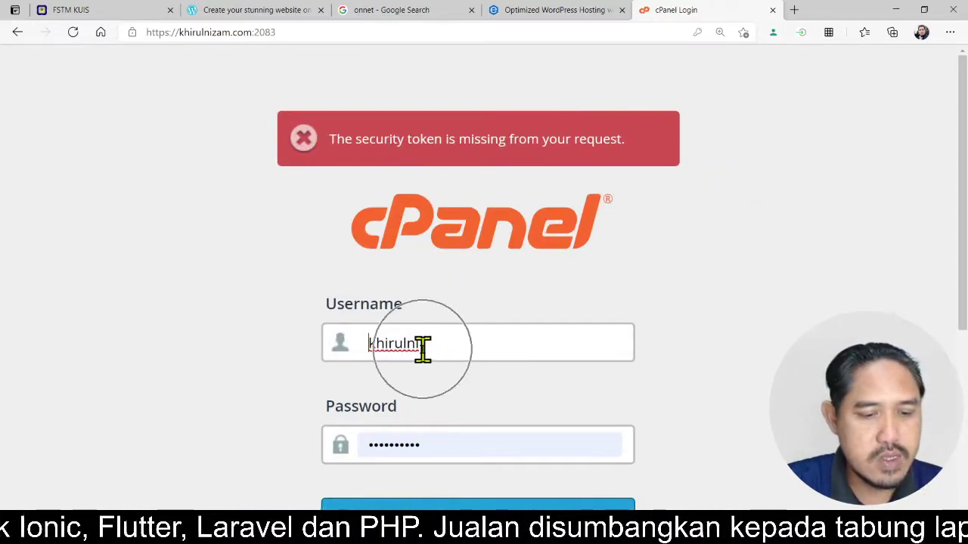
{"action": "scroll", "coordinate": [673, 376], "scroll_direction": "down", "scroll_amount": 1}
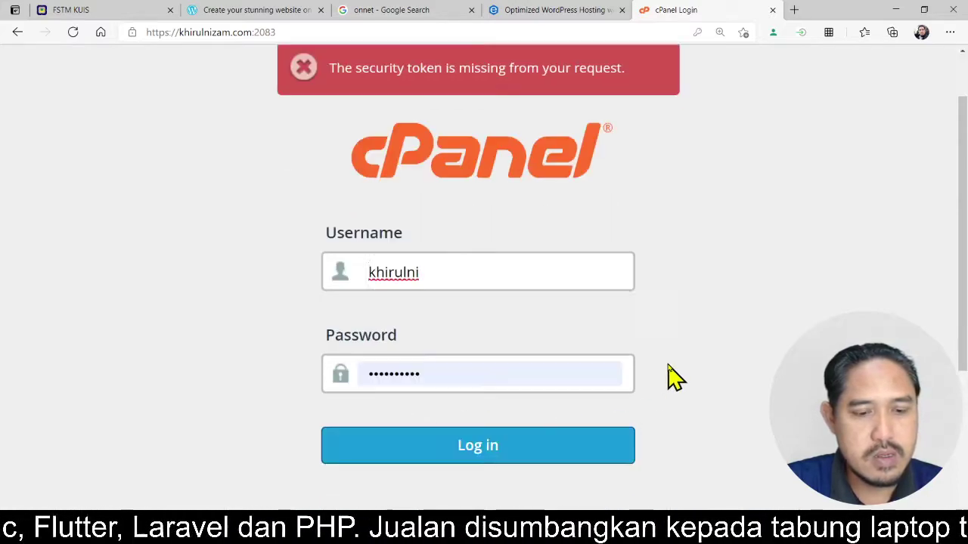
{"action": "left_click", "coordinate": [558, 460]}
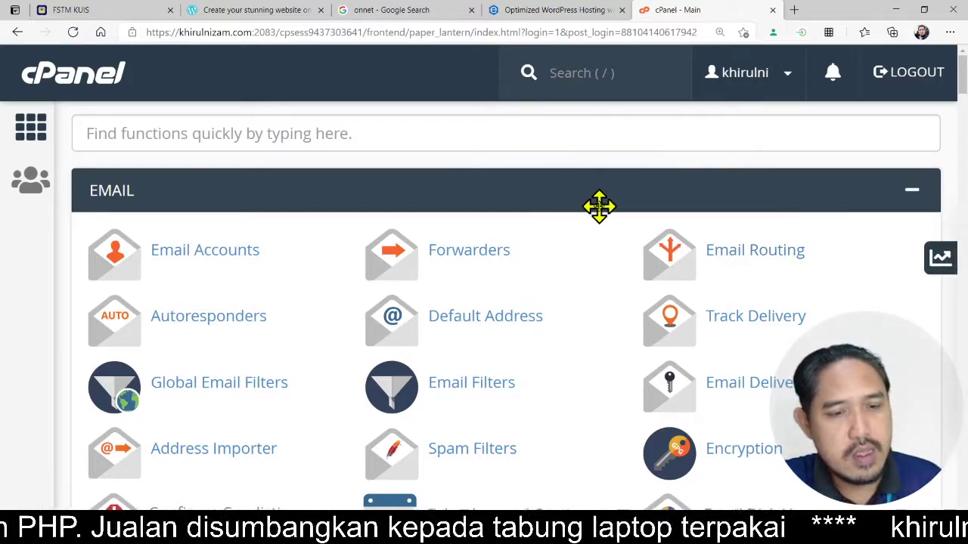
{"action": "key", "text": "ctrl+minus"}
{"action": "key", "text": "ctrl+minus"}
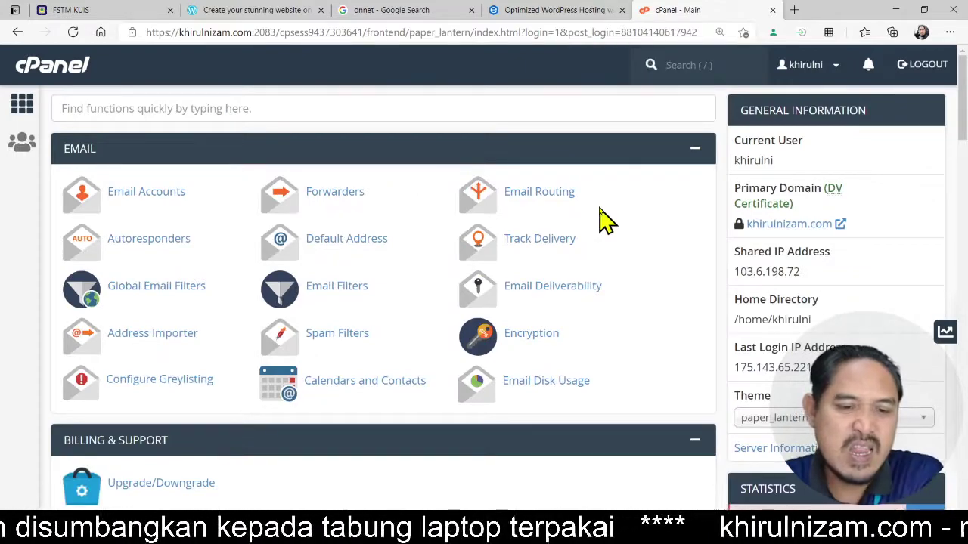
{"action": "scroll", "coordinate": [637, 244], "scroll_direction": "down", "scroll_amount": 5}
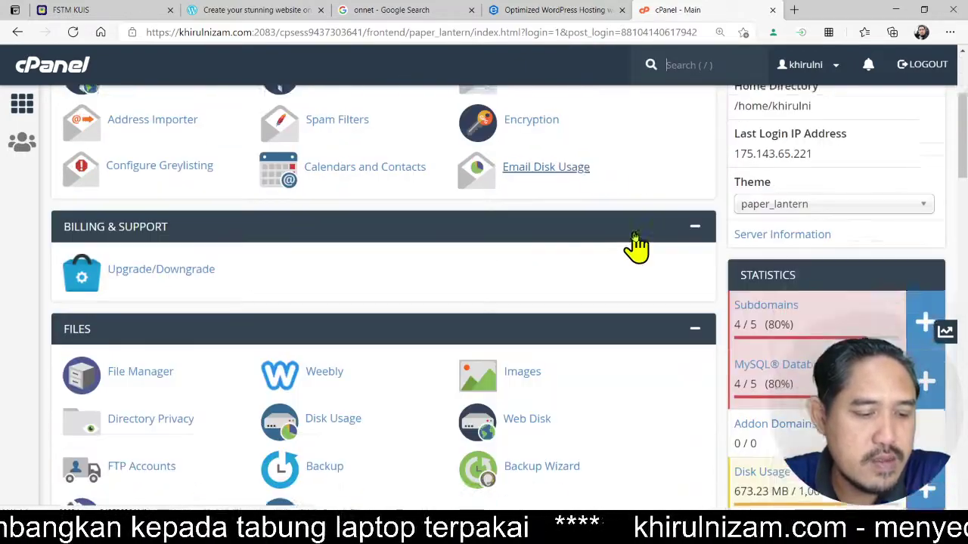
{"action": "scroll", "coordinate": [638, 244], "scroll_direction": "down", "scroll_amount": 5}
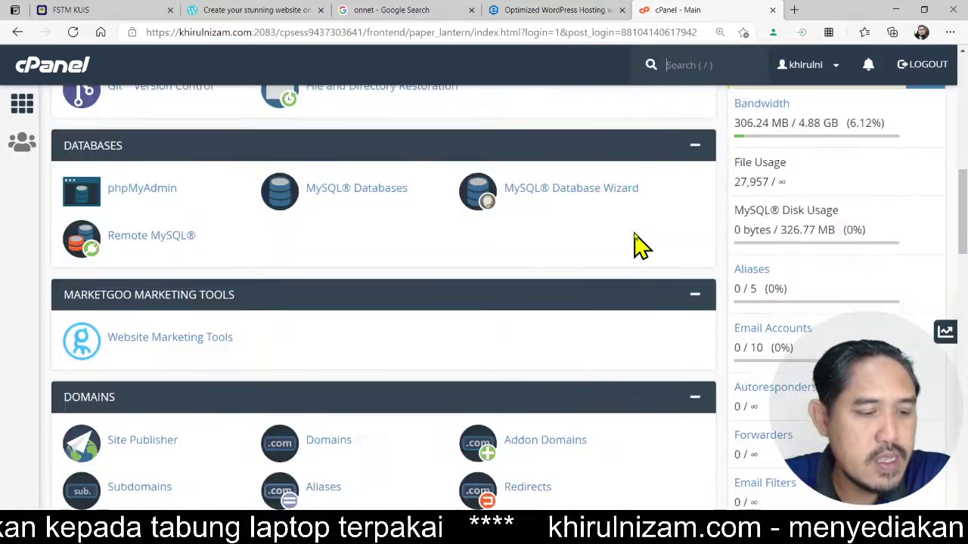
{"action": "scroll", "coordinate": [638, 244], "scroll_direction": "down", "scroll_amount": 4}
{"action": "scroll", "coordinate": [637, 244], "scroll_direction": "up", "scroll_amount": 2}
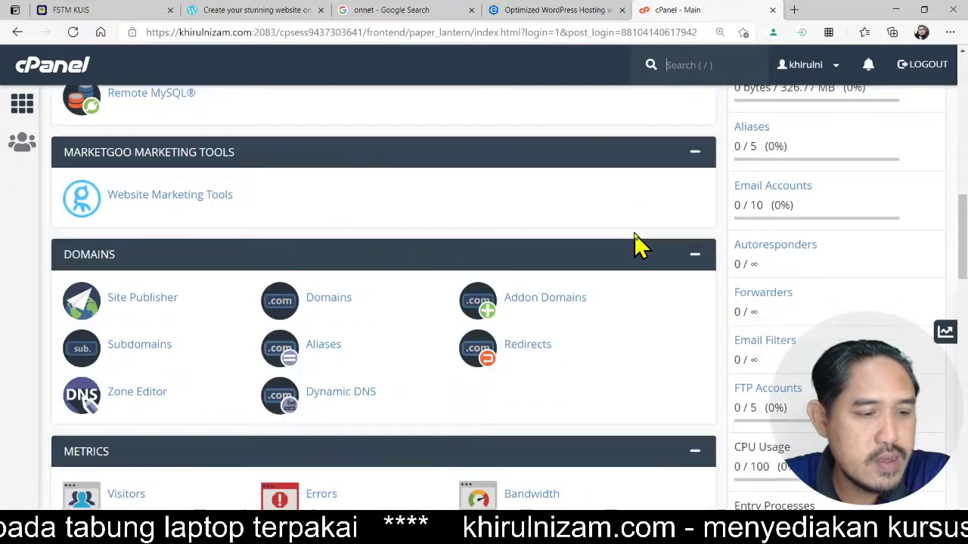
{"action": "scroll", "coordinate": [637, 244], "scroll_direction": "up", "scroll_amount": 2}
{"action": "scroll", "coordinate": [637, 244], "scroll_direction": "down", "scroll_amount": 3}
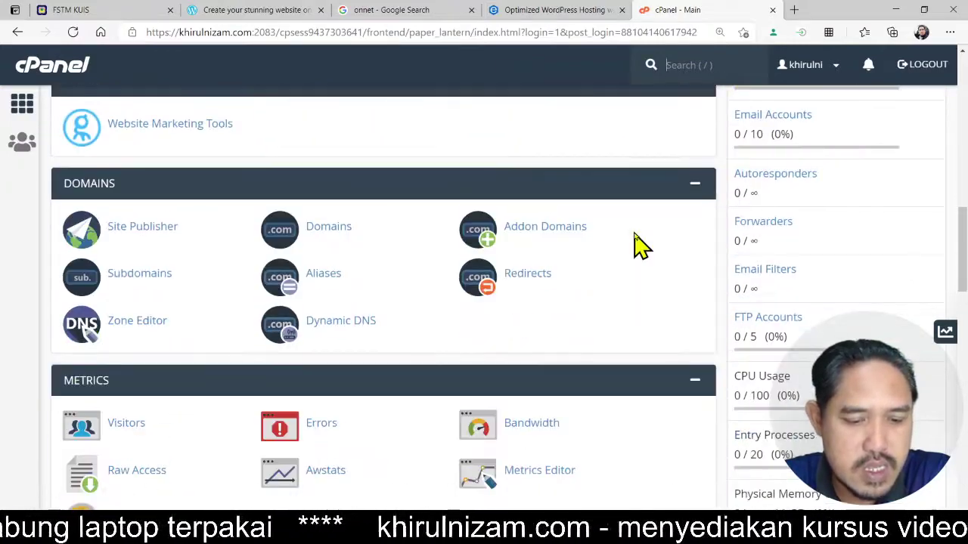
{"action": "scroll", "coordinate": [637, 244], "scroll_direction": "down", "scroll_amount": 5}
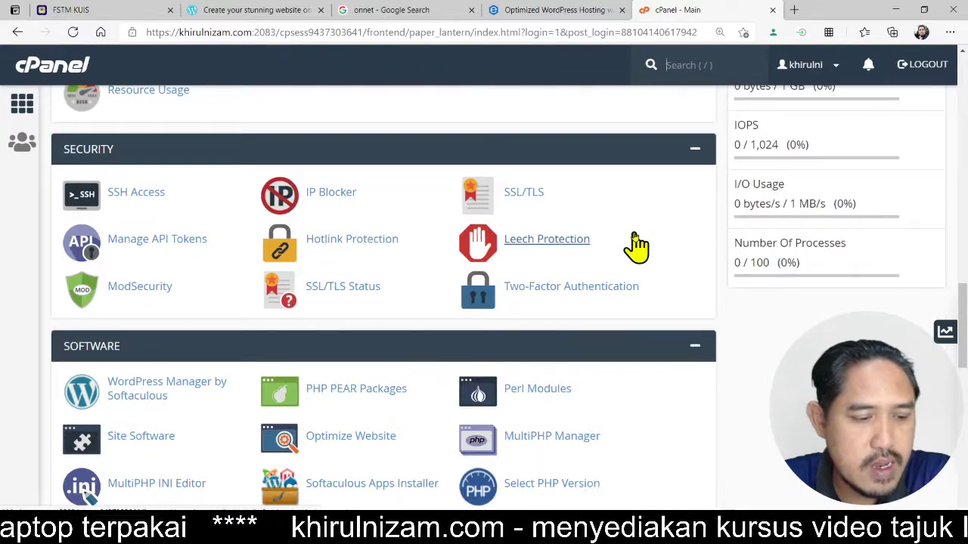
{"action": "scroll", "coordinate": [638, 244], "scroll_direction": "down", "scroll_amount": 2}
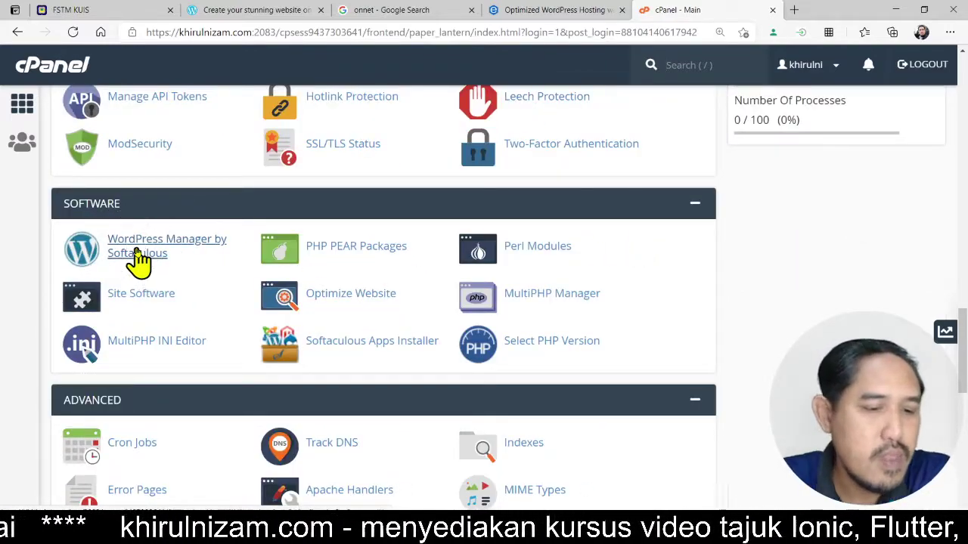
- Open Softaculous's WordPress Management for khirulnizam.com/shop, then return to the Exabytes hosting tab
{"action": "left_click", "coordinate": [201, 260]}
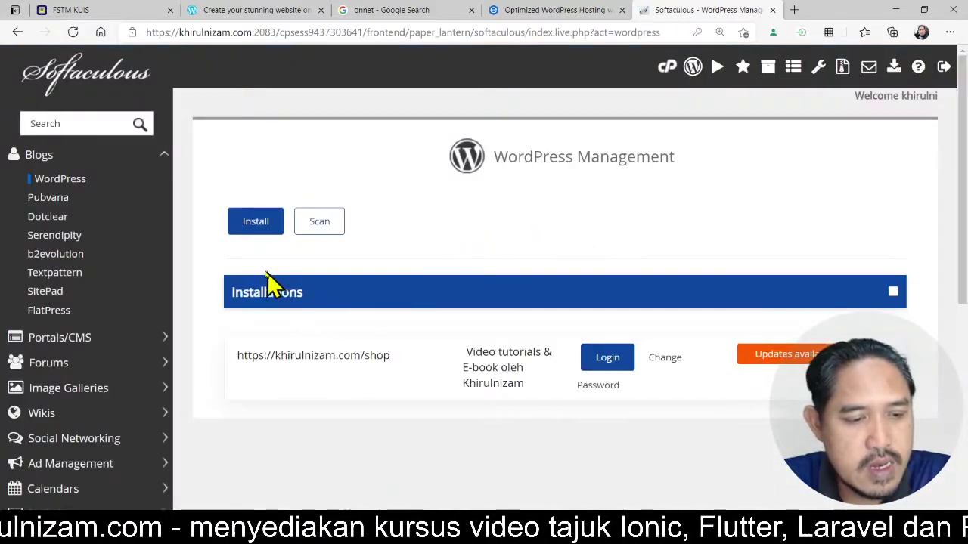
{"action": "scroll", "coordinate": [227, 363], "scroll_direction": "down", "scroll_amount": 1}
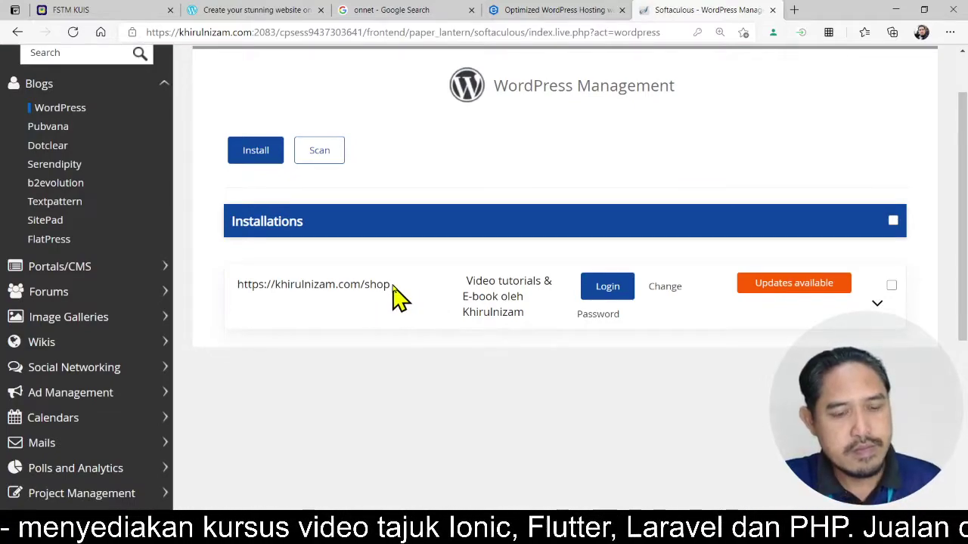
{"action": "left_click", "coordinate": [363, 297]}
{"action": "left_click", "coordinate": [363, 296]}
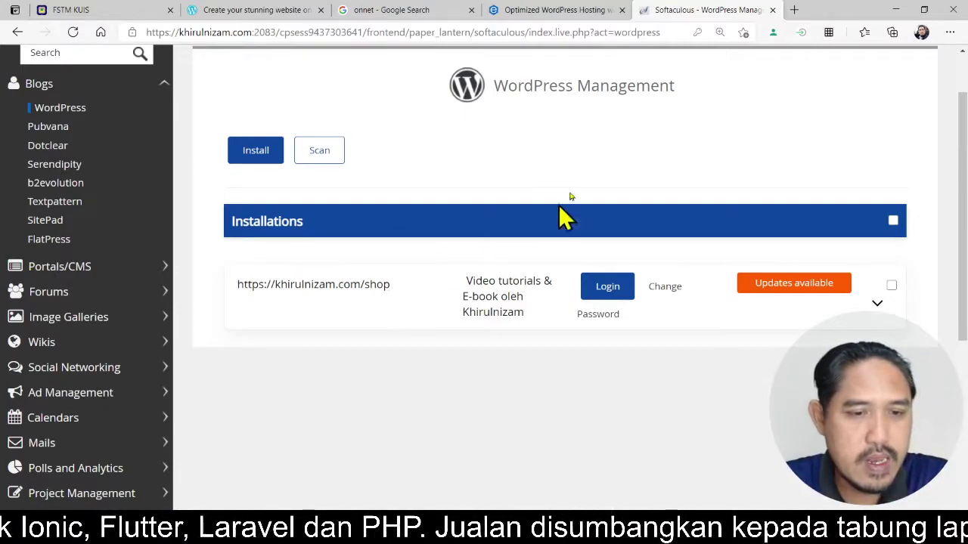
{"action": "left_click", "coordinate": [566, 10]}
{"action": "left_click", "coordinate": [508, 33]}
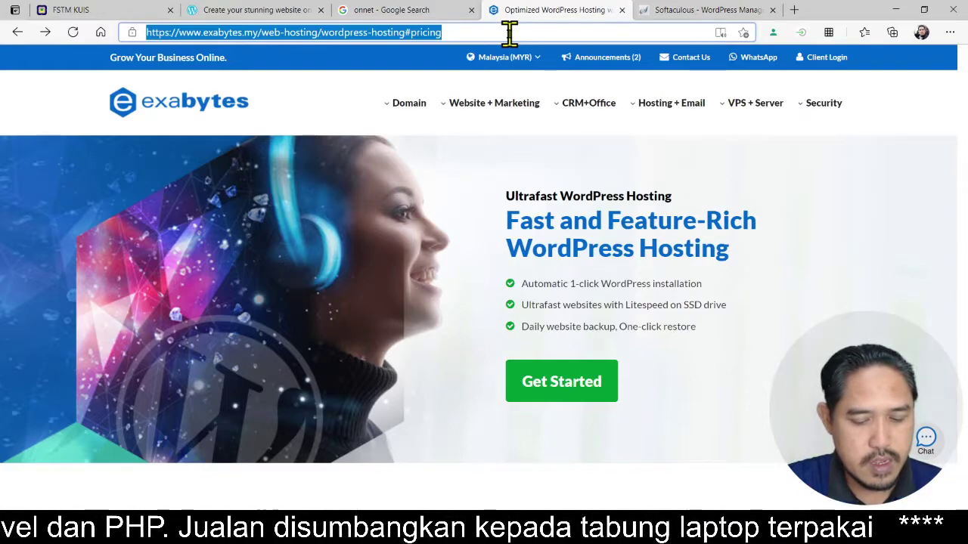
- Go to khirulnizam.com/cpanel and log in to the cPanel dashboard
{"action": "type", "text": "khirul"}
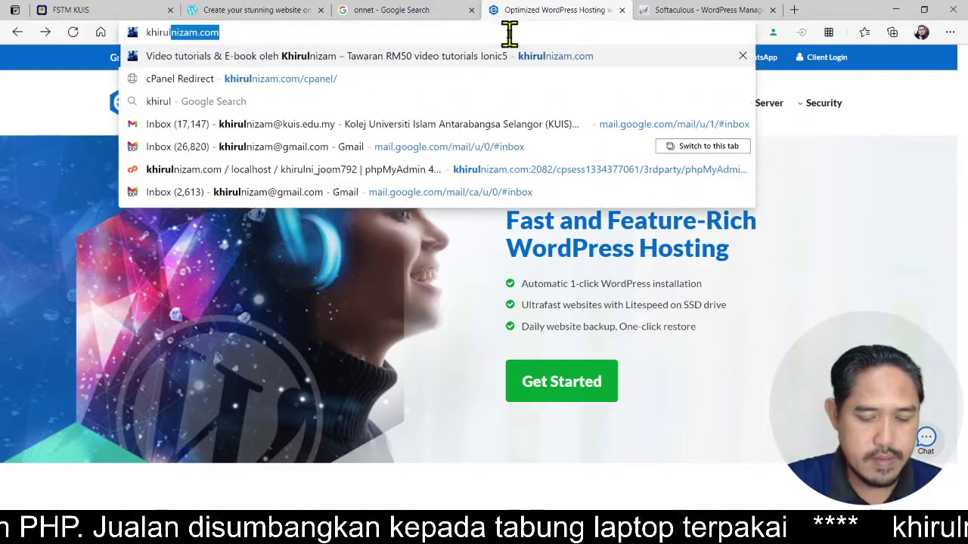
{"action": "type", "text": "nizam.com/"}
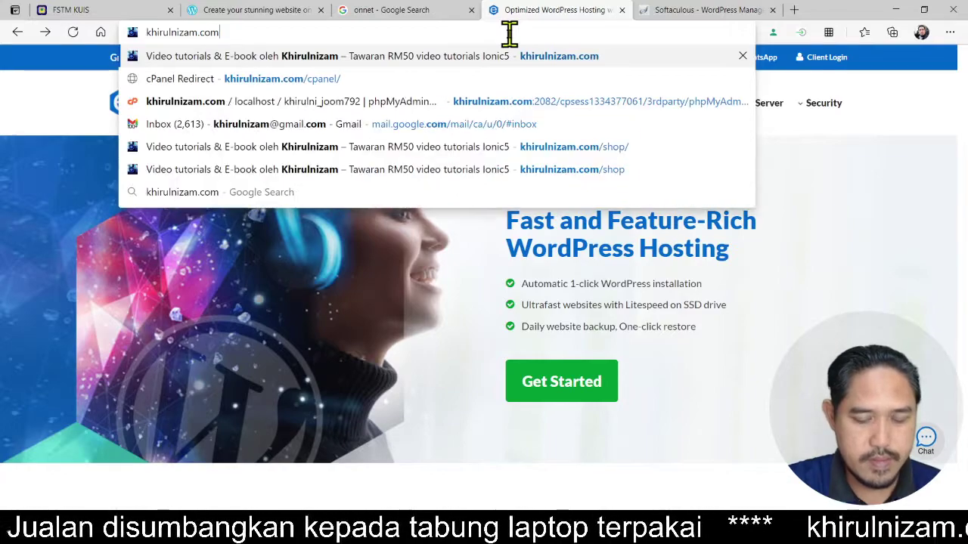
{"action": "type", "text": "cpanel"}
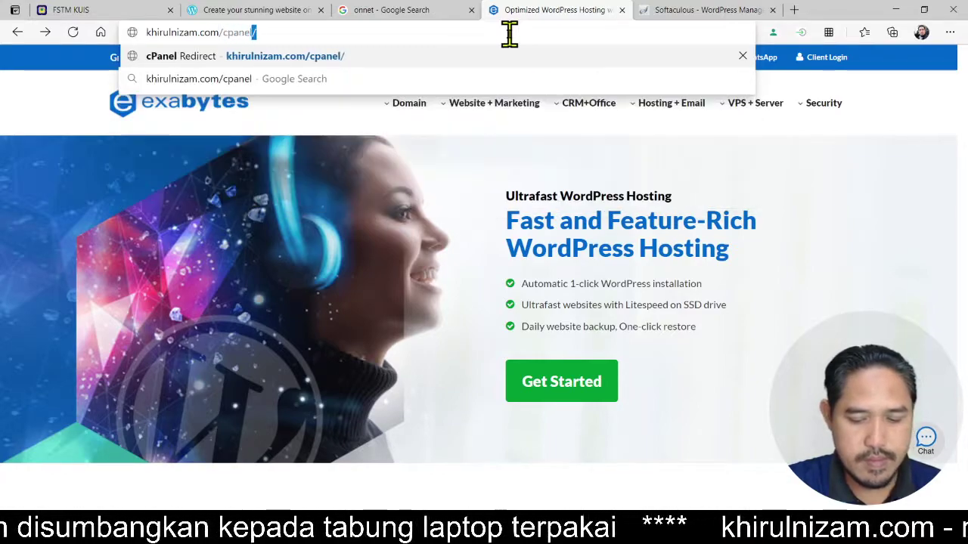
{"action": "key", "text": "Return"}
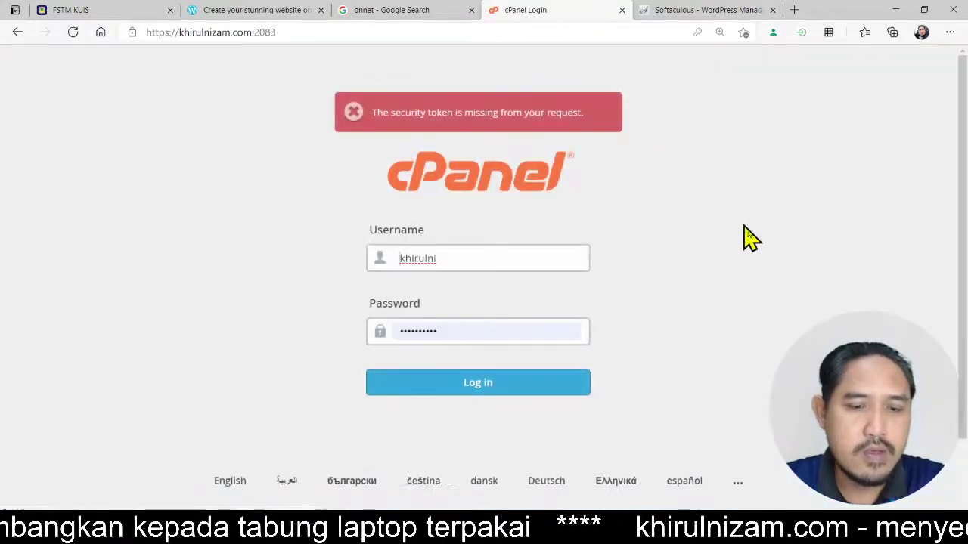
{"action": "left_click", "coordinate": [510, 391]}
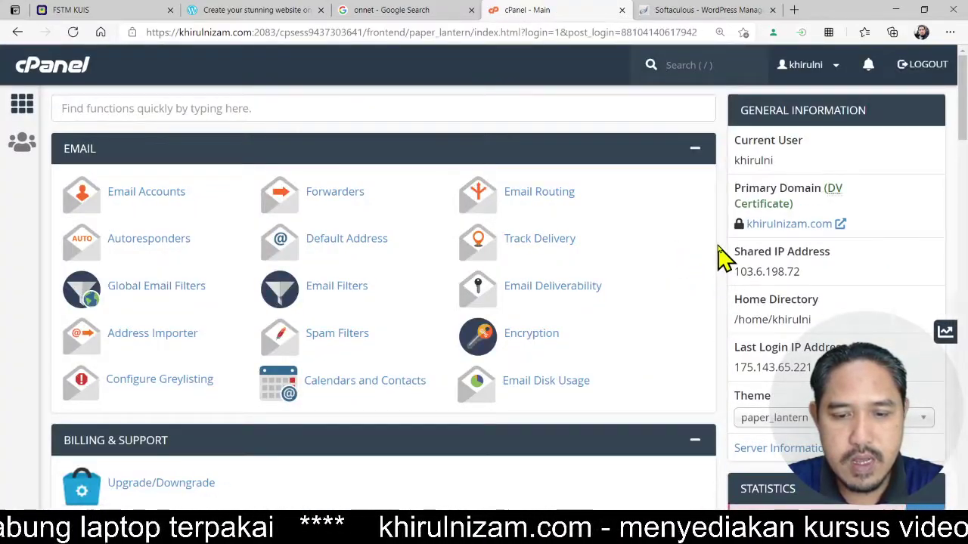
{"action": "scroll", "coordinate": [722, 257], "scroll_direction": "down", "scroll_amount": 5}
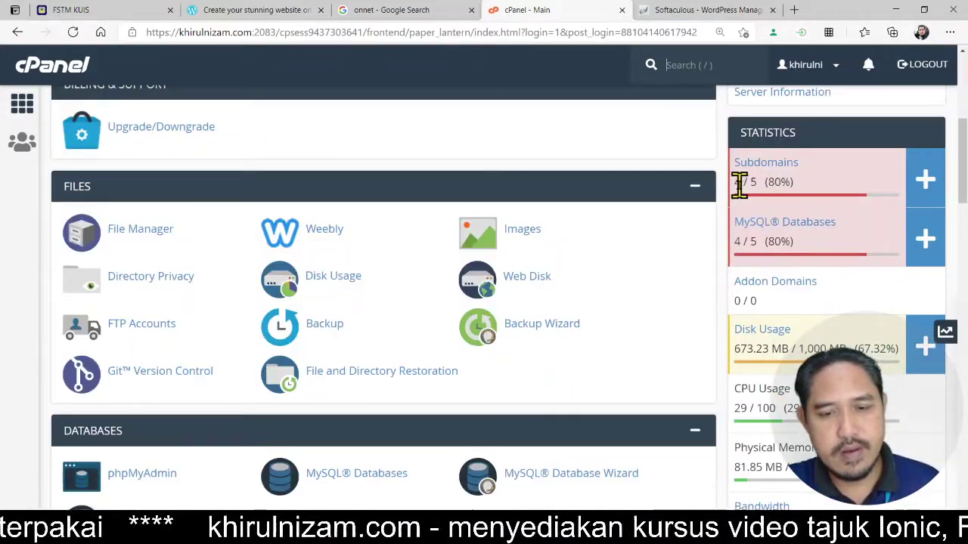
{"action": "double_click", "coordinate": [736, 183]}
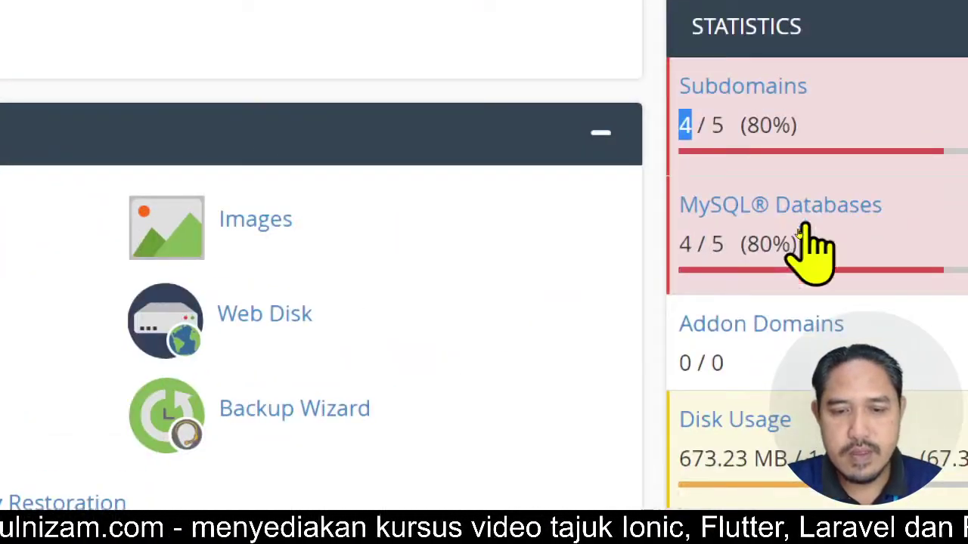
{"action": "left_click", "coordinate": [712, 252]}
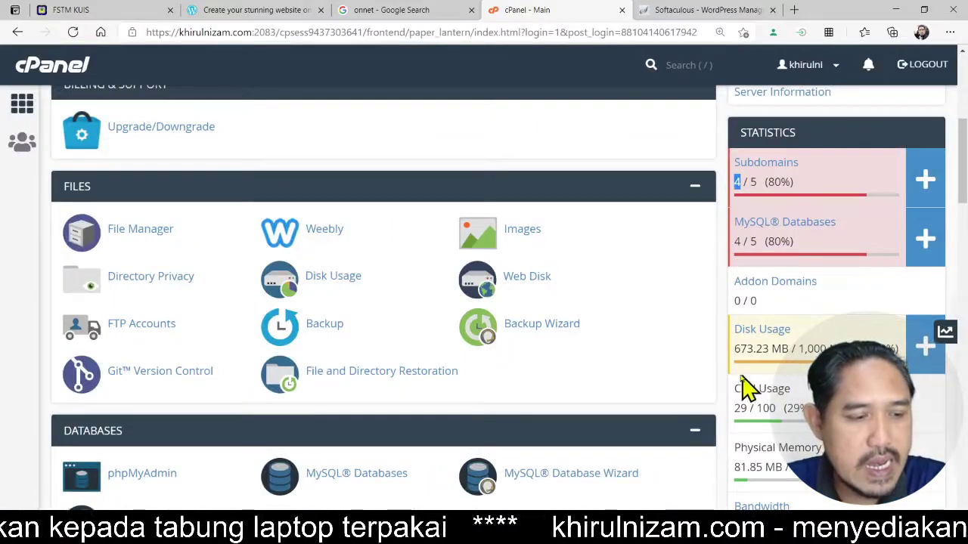
- Close the old Softaculous tab and reopen WordPress Manager by Softaculous from cPanel's Software section
{"action": "left_click", "coordinate": [713, 15]}
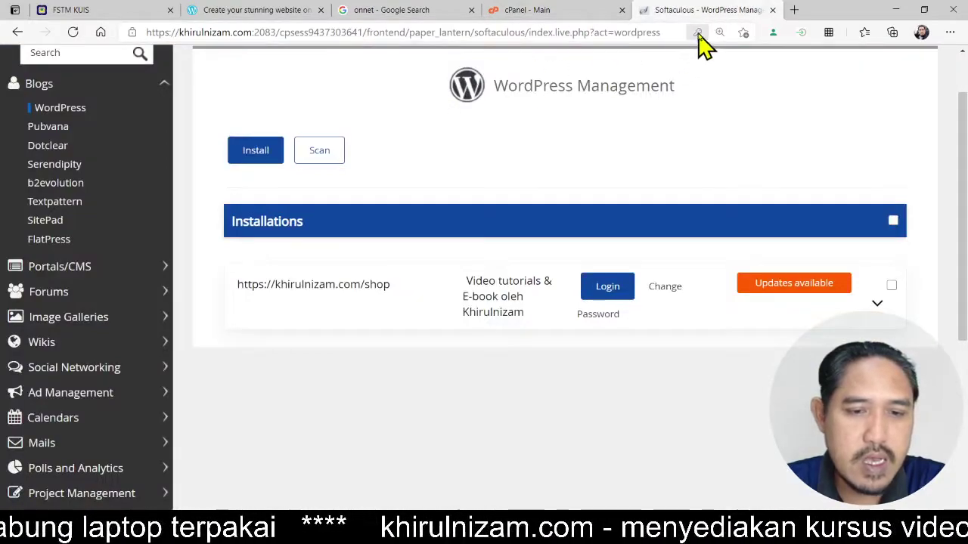
{"action": "left_click", "coordinate": [772, 10]}
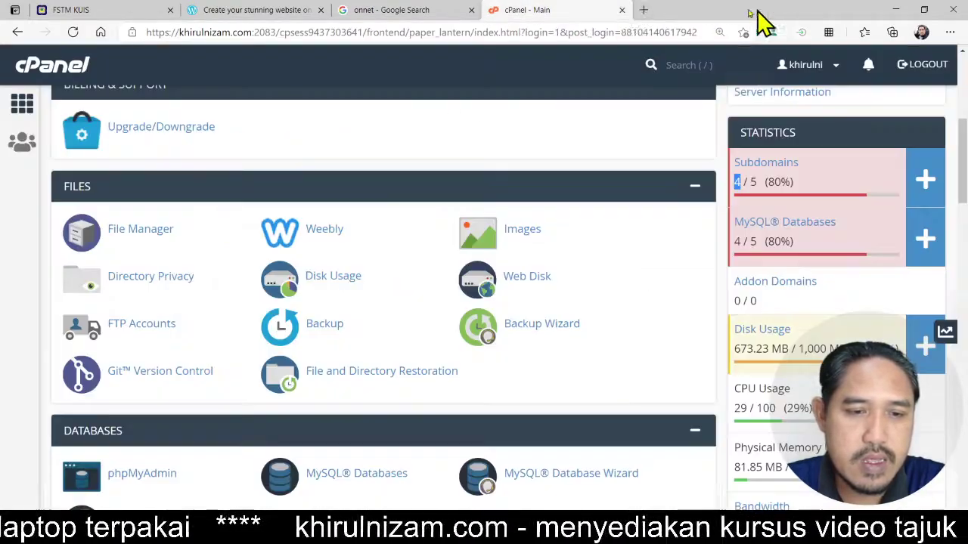
{"action": "scroll", "coordinate": [312, 268], "scroll_direction": "down", "scroll_amount": 4}
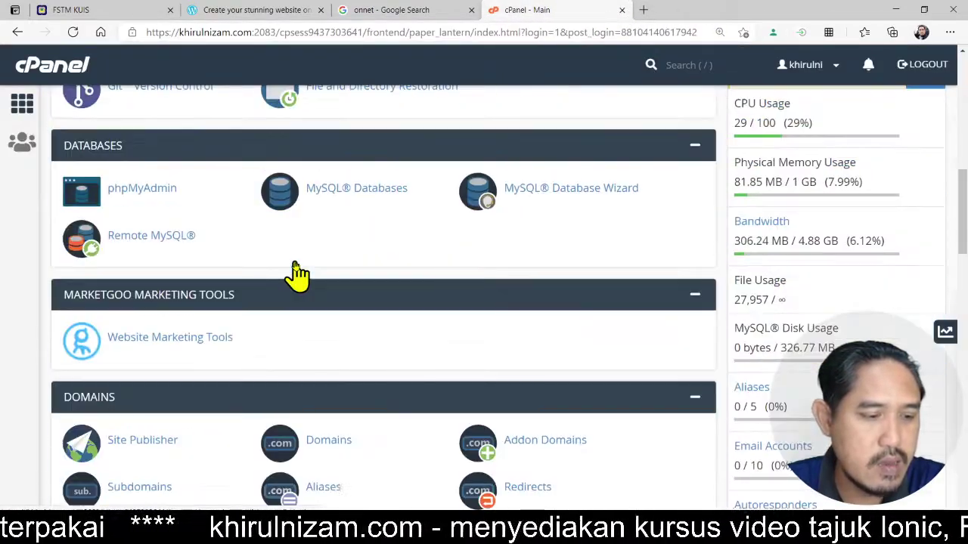
{"action": "scroll", "coordinate": [339, 255], "scroll_direction": "down", "scroll_amount": 2}
{"action": "middle_click", "coordinate": [336, 248]}
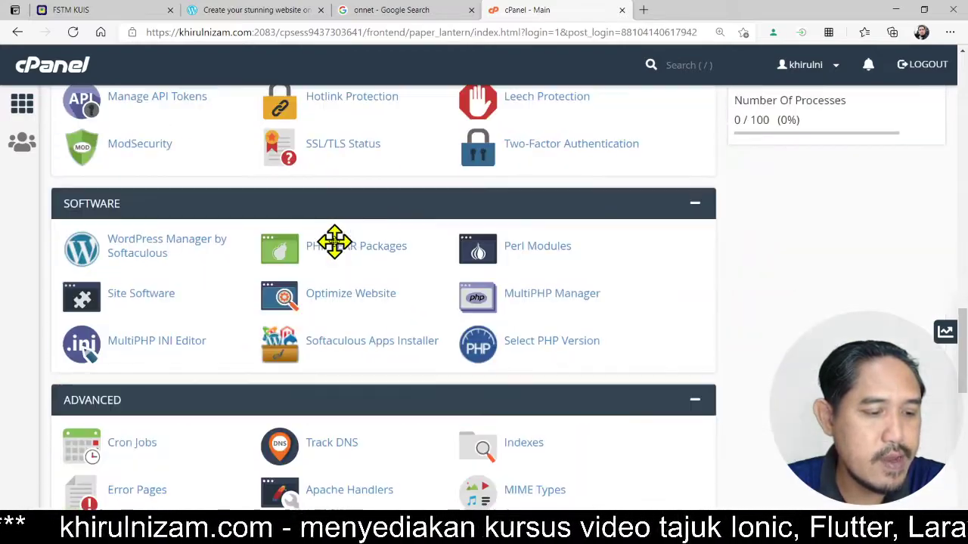
{"action": "left_click", "coordinate": [335, 242]}
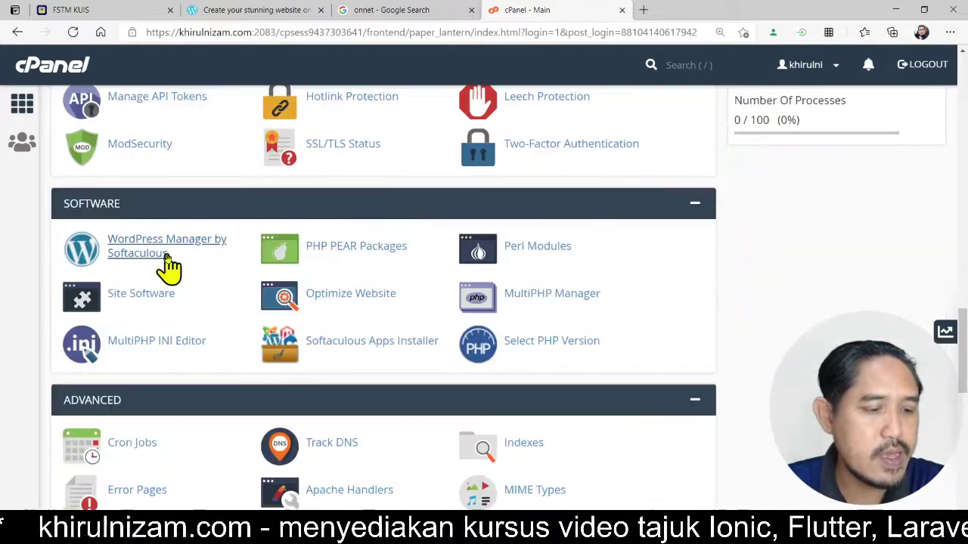
{"action": "left_click", "coordinate": [153, 255]}
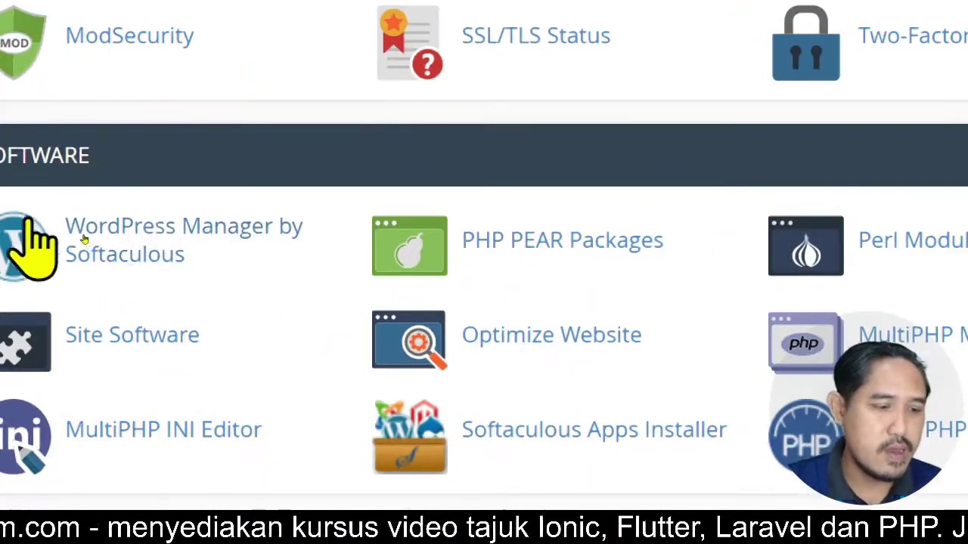
{"action": "left_click", "coordinate": [169, 244]}
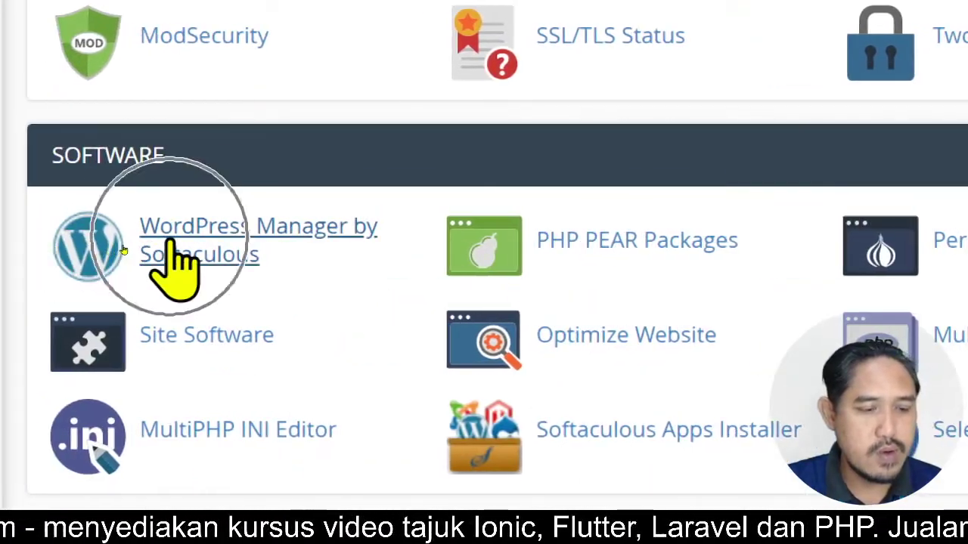
{"action": "left_click", "coordinate": [169, 244]}
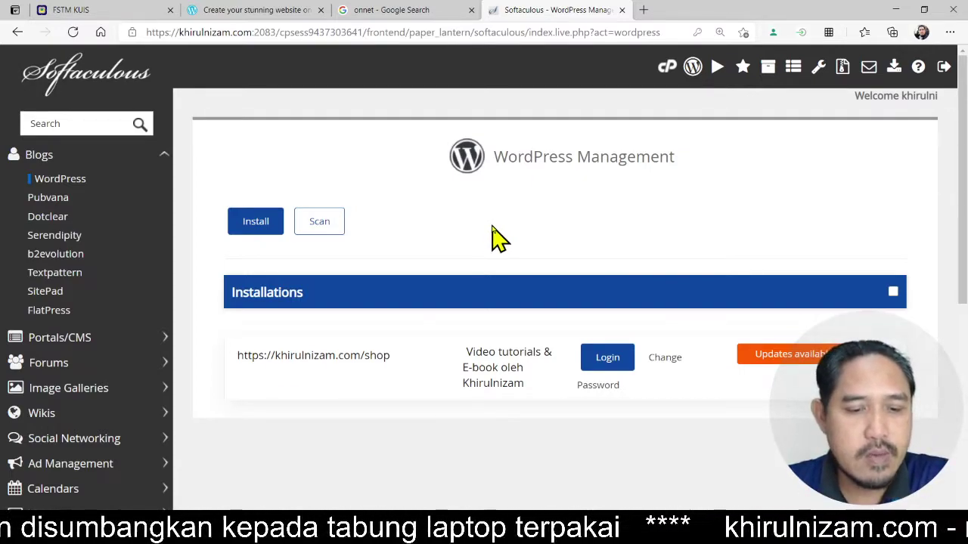
{"action": "left_click", "coordinate": [261, 231]}
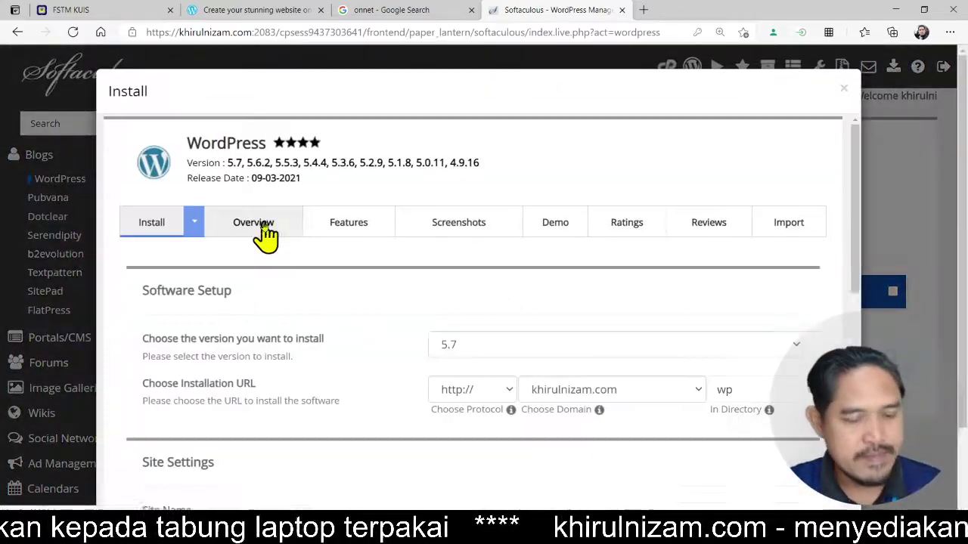
{"action": "scroll", "coordinate": [620, 168], "scroll_direction": "down", "scroll_amount": 2}
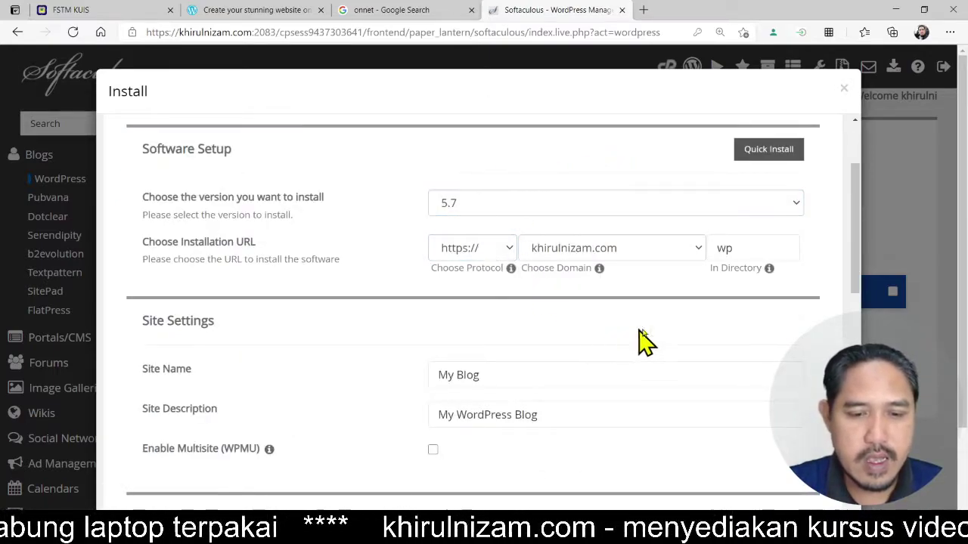
{"action": "left_click", "coordinate": [727, 250]}
{"action": "left_click_drag", "start_coordinate": [743, 249], "coordinate": [702, 259]}
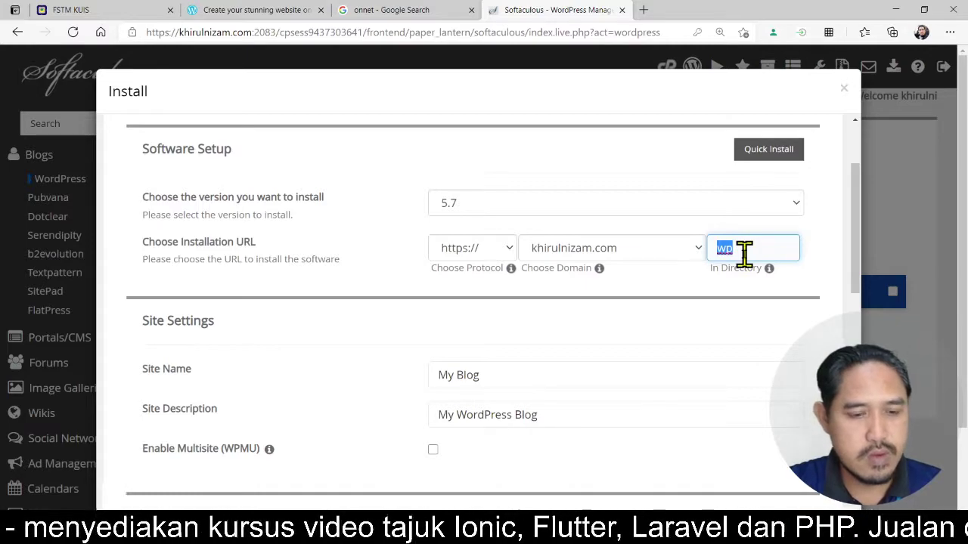
{"action": "type", "text": "ebook"}
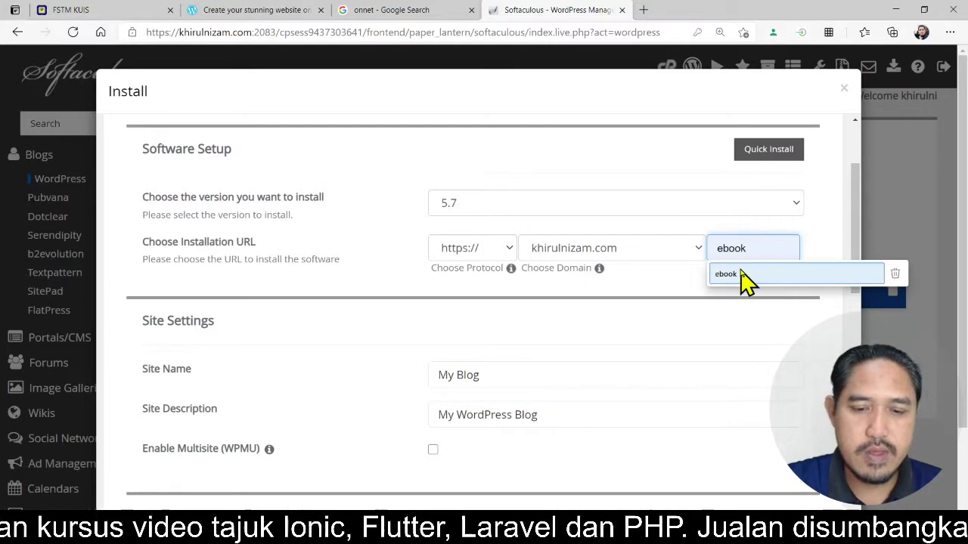
{"action": "left_click", "coordinate": [745, 278]}
{"action": "scroll", "coordinate": [820, 260], "scroll_direction": "down", "scroll_amount": 2}
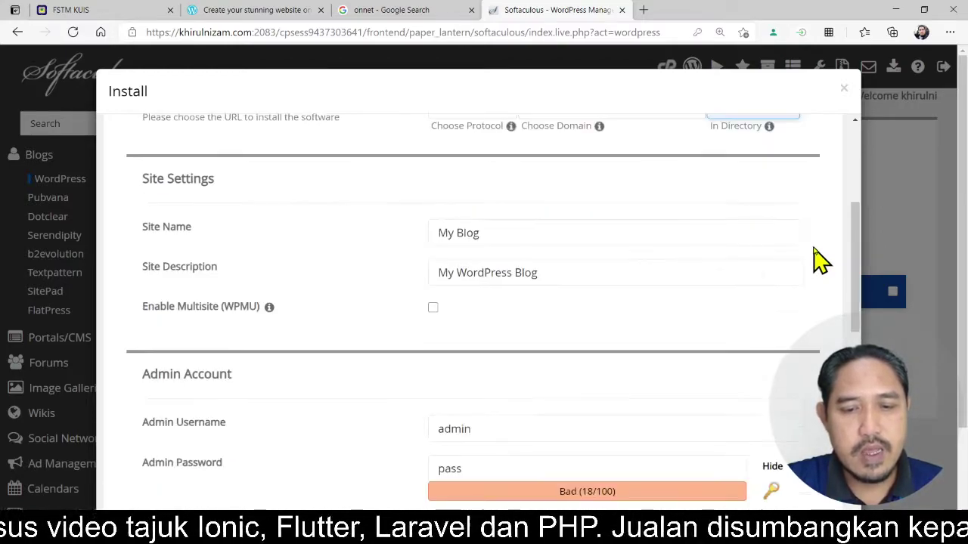
{"action": "scroll", "coordinate": [816, 259], "scroll_direction": "up", "scroll_amount": 2}
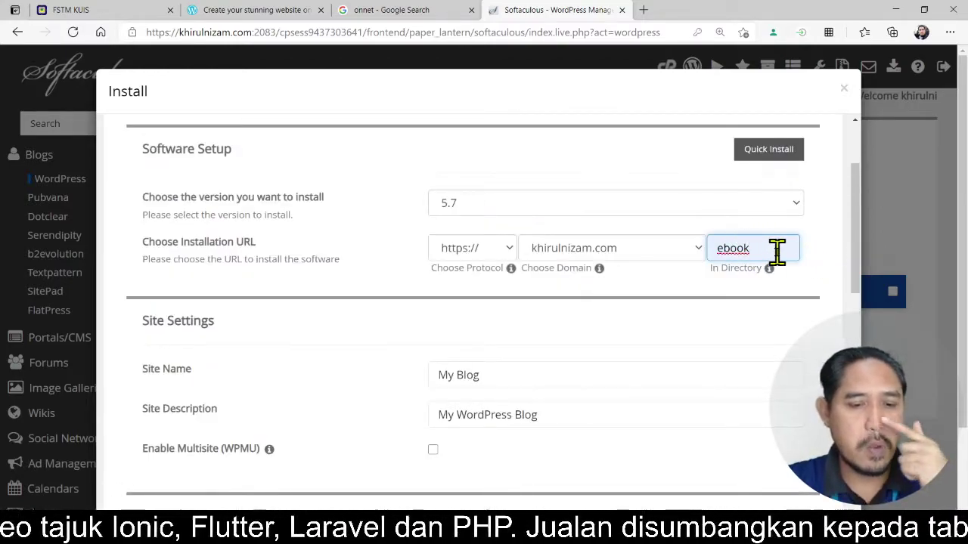
{"action": "left_click_drag", "start_coordinate": [512, 376], "coordinate": [393, 389]}
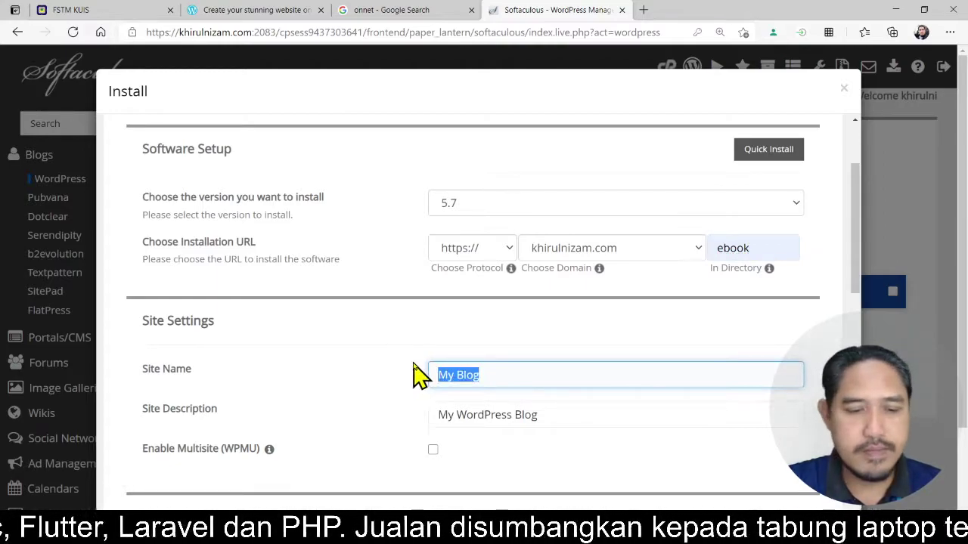
- Set the Site Description to 'My Ebook Store'
{"action": "scroll", "coordinate": [457, 329], "scroll_direction": "down", "scroll_amount": 2}
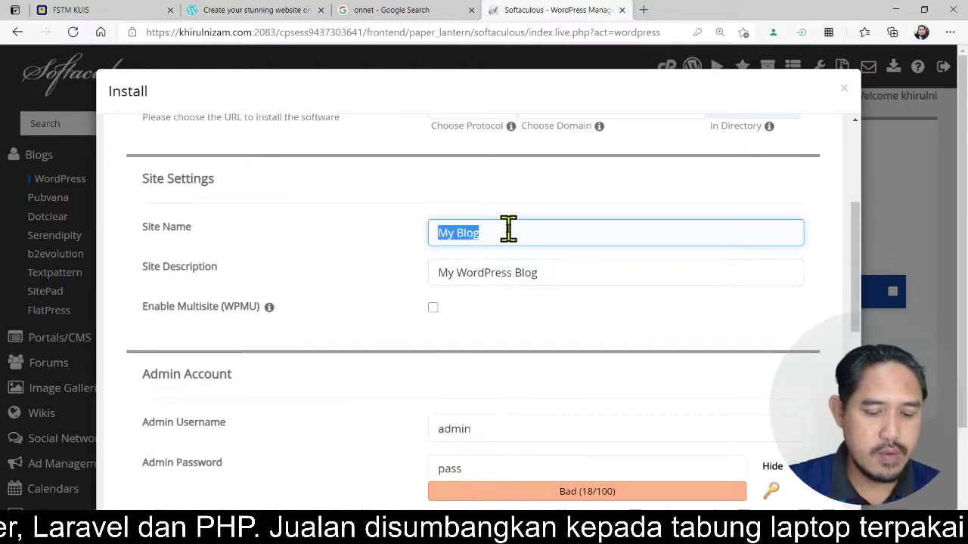
{"action": "type", "text": "My Ebook Store"}
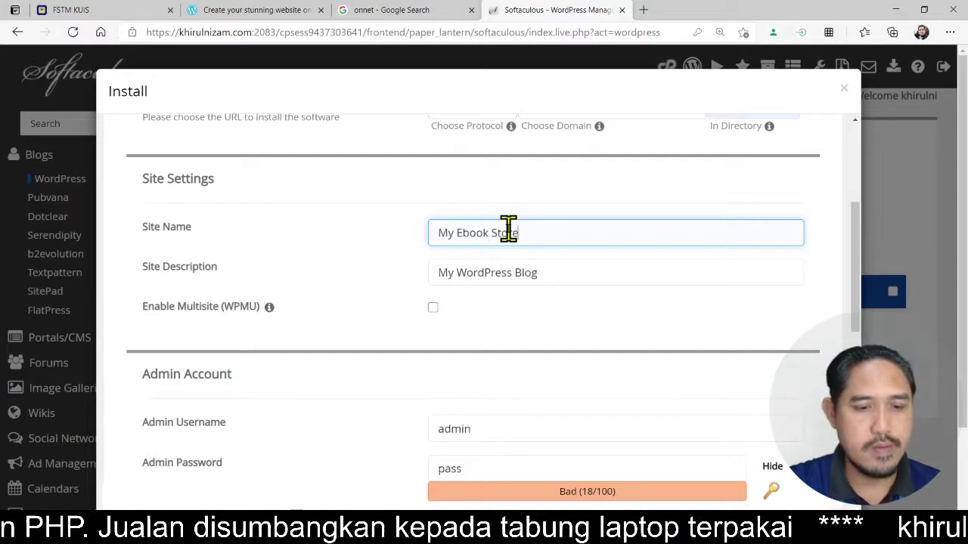
{"action": "triple_click", "coordinate": [553, 230]}
{"action": "key", "text": "ctrl+c"}
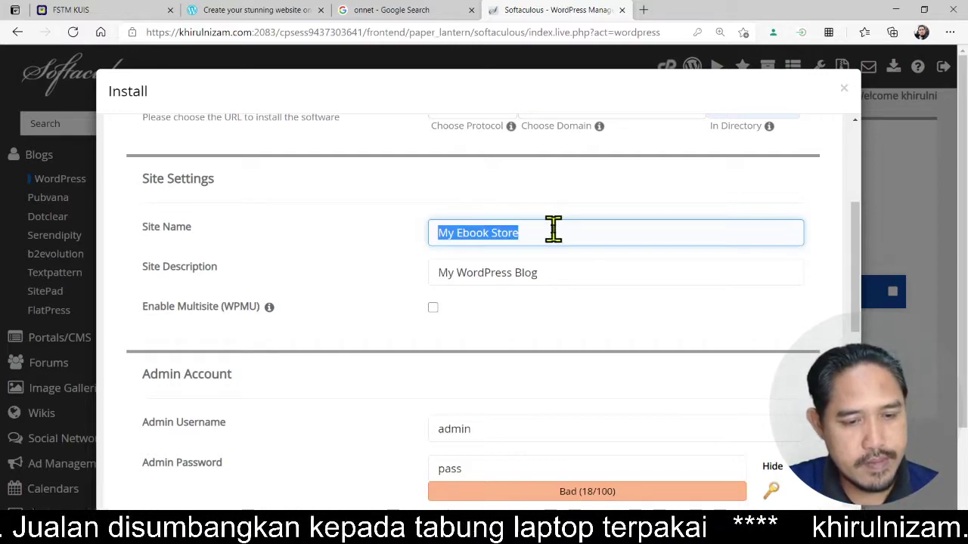
{"action": "left_click_drag", "start_coordinate": [555, 272], "coordinate": [431, 270]}
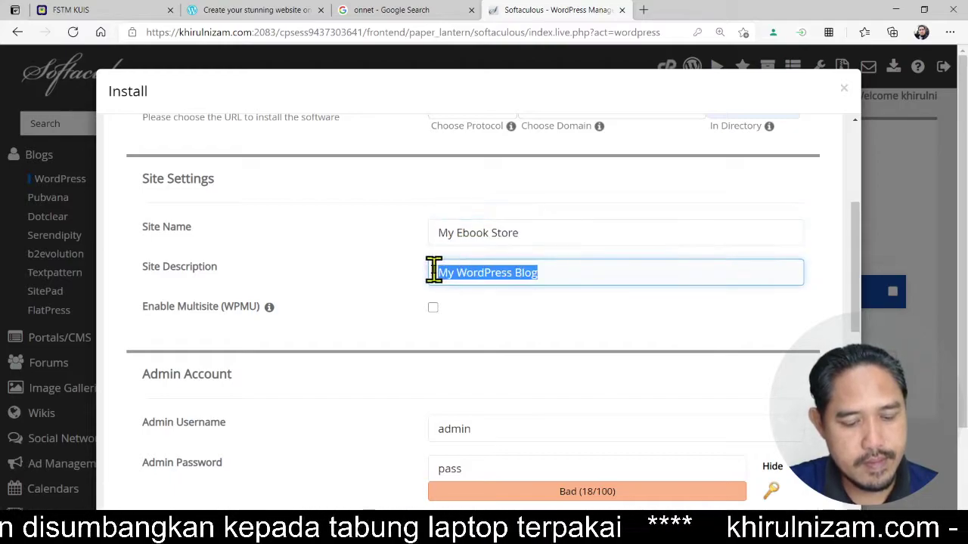
{"action": "key", "text": "ctrl+v"}
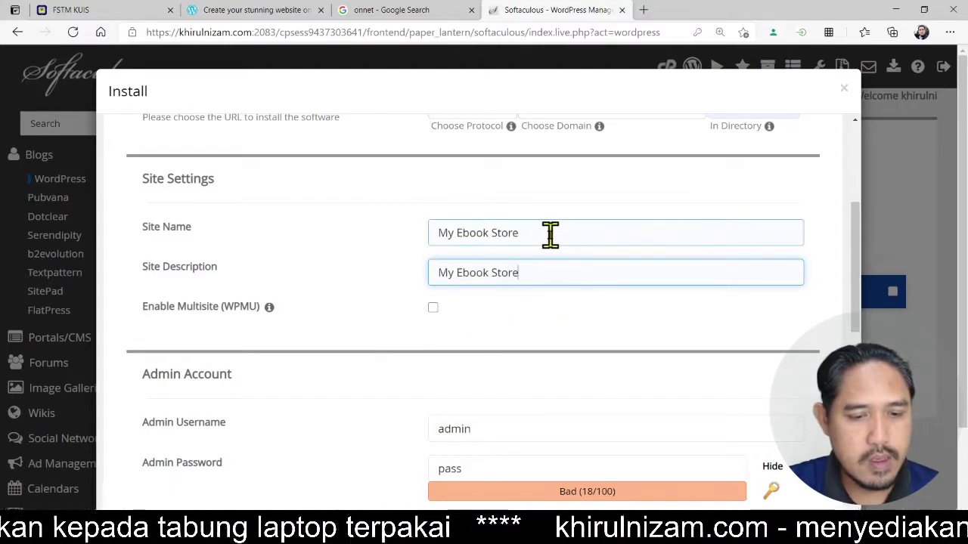
- Change the Site Name to 'Kerul Ebook'
{"action": "left_click_drag", "start_coordinate": [552, 235], "coordinate": [390, 247]}
{"action": "type", "text": "Kerul Ebook"}
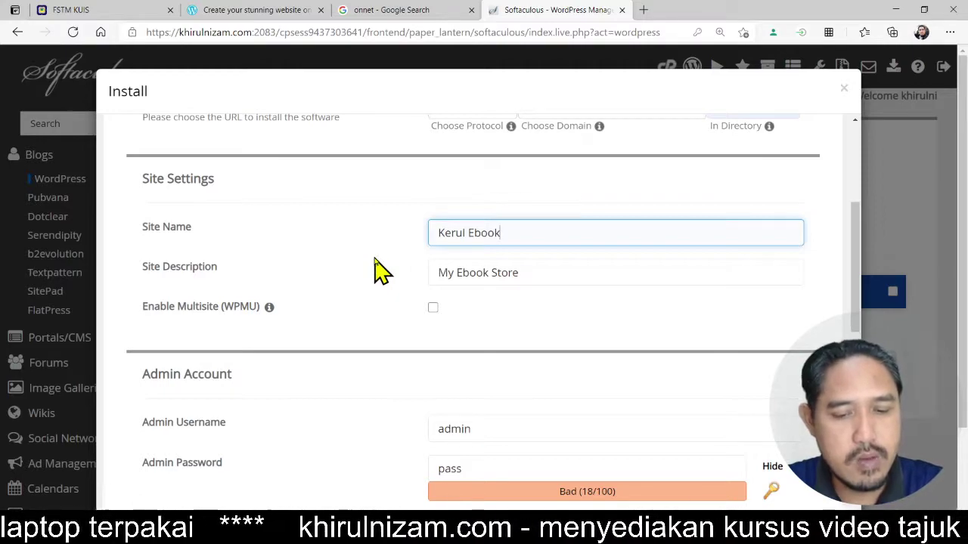
{"action": "scroll", "coordinate": [376, 259], "scroll_direction": "down", "scroll_amount": 1}
{"action": "left_click", "coordinate": [429, 401]}
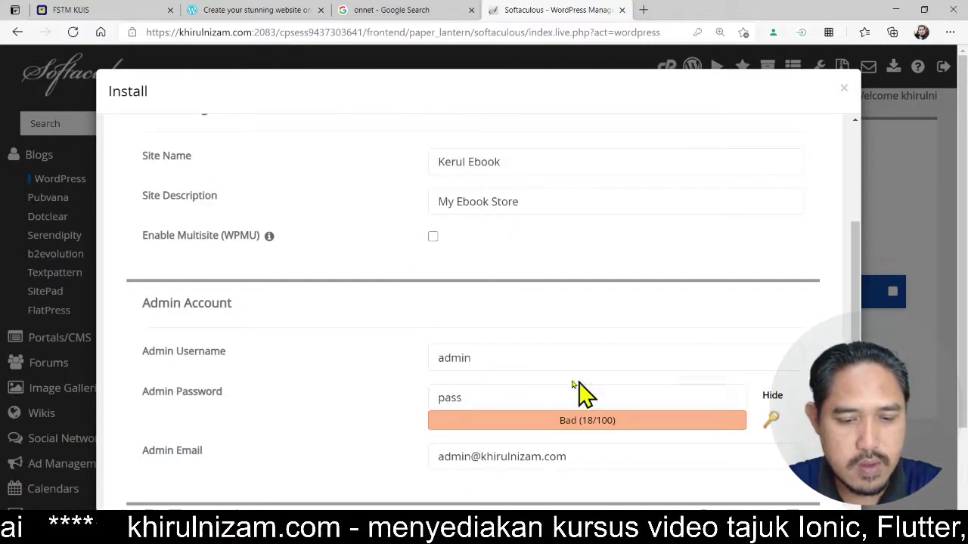
{"action": "left_click", "coordinate": [522, 361]}
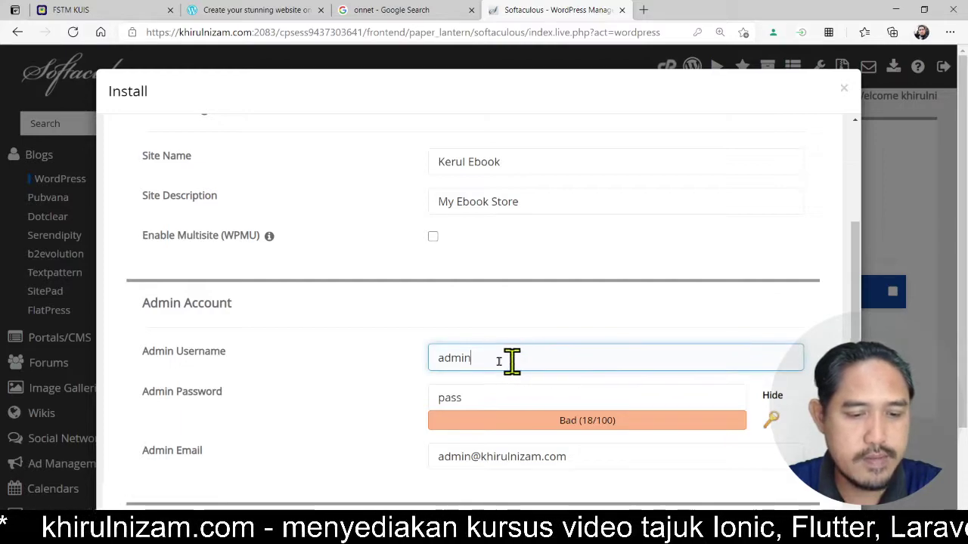
- Replace the default admin username with the owner's chosen username
{"action": "left_click_drag", "start_coordinate": [512, 361], "coordinate": [419, 373]}
{"action": "scroll", "coordinate": [504, 360], "scroll_direction": "down", "scroll_amount": 1}
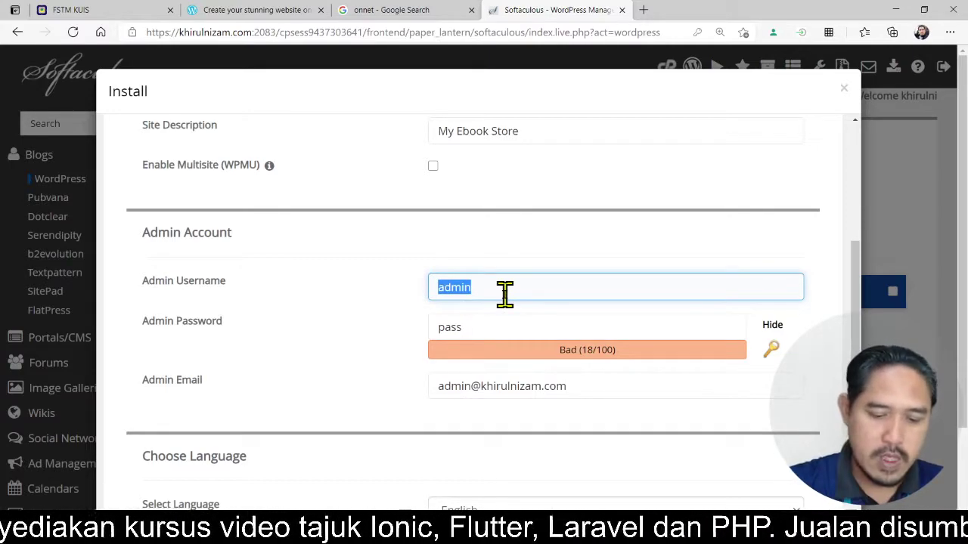
{"action": "type", "text": "kerul"}
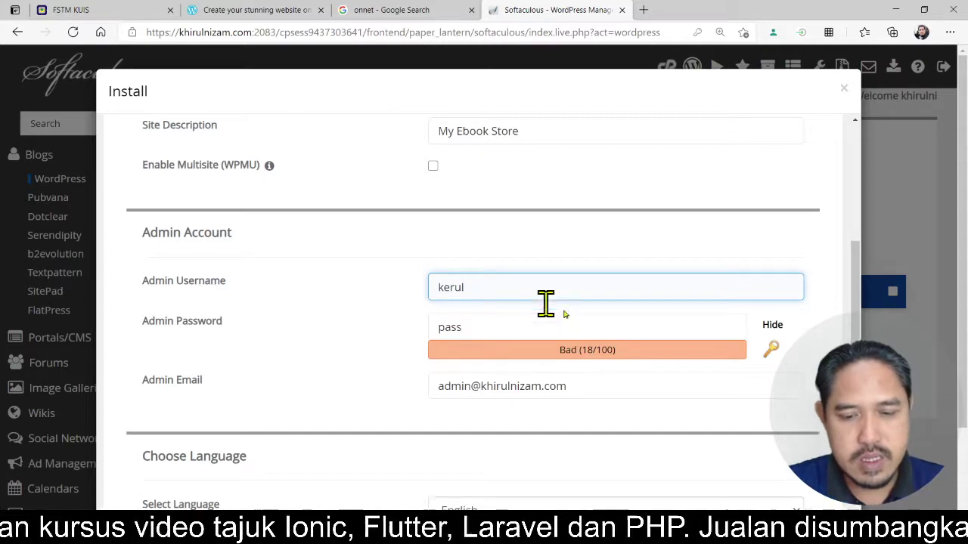
- Clear the default admin password and replace it with the owner's own password
{"action": "left_click", "coordinate": [605, 324]}
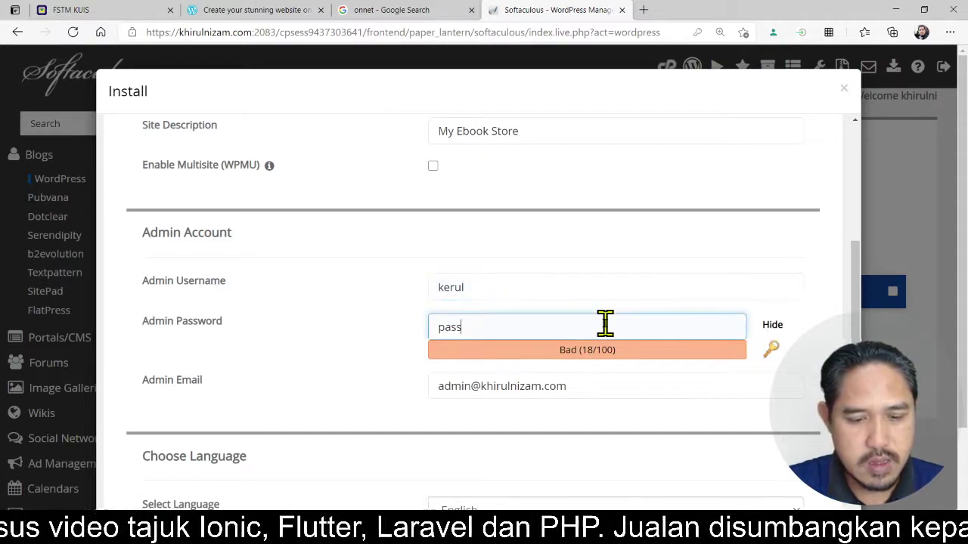
{"action": "key", "text": "BackSpace"}
{"action": "key", "text": "BackSpace"}
{"action": "key", "text": "BackSpace"}
{"action": "key", "text": "BackSpace"}
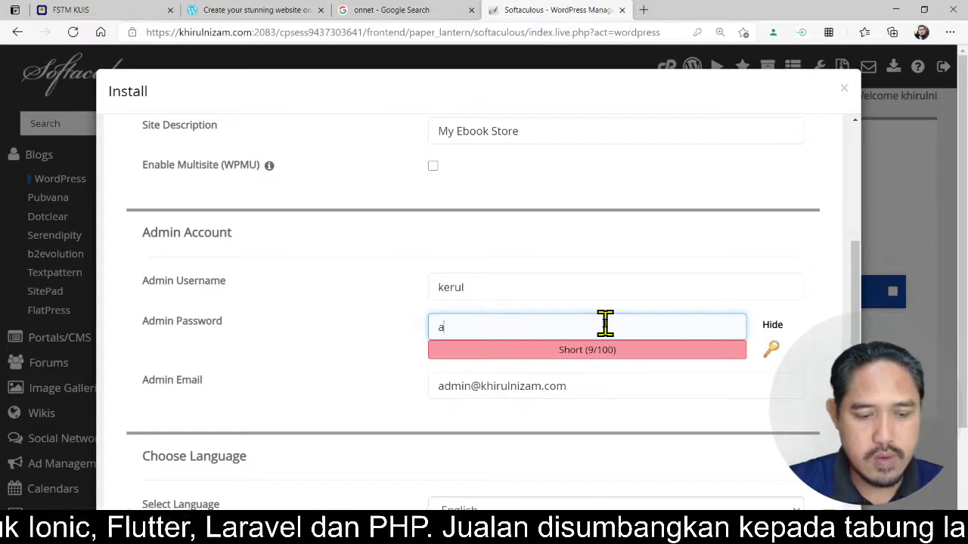
{"action": "left_click", "coordinate": [767, 328]}
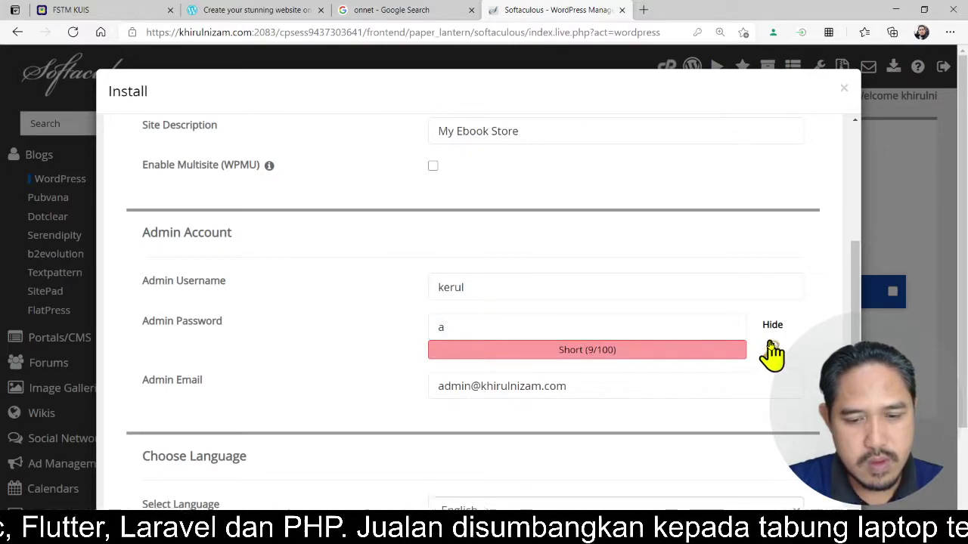
{"action": "left_click", "coordinate": [771, 346]}
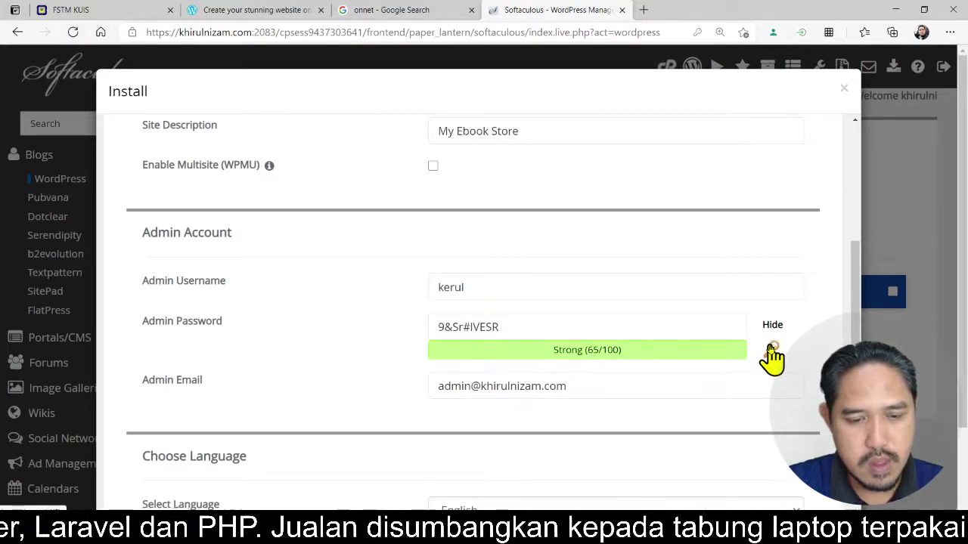
{"action": "left_click", "coordinate": [488, 330]}
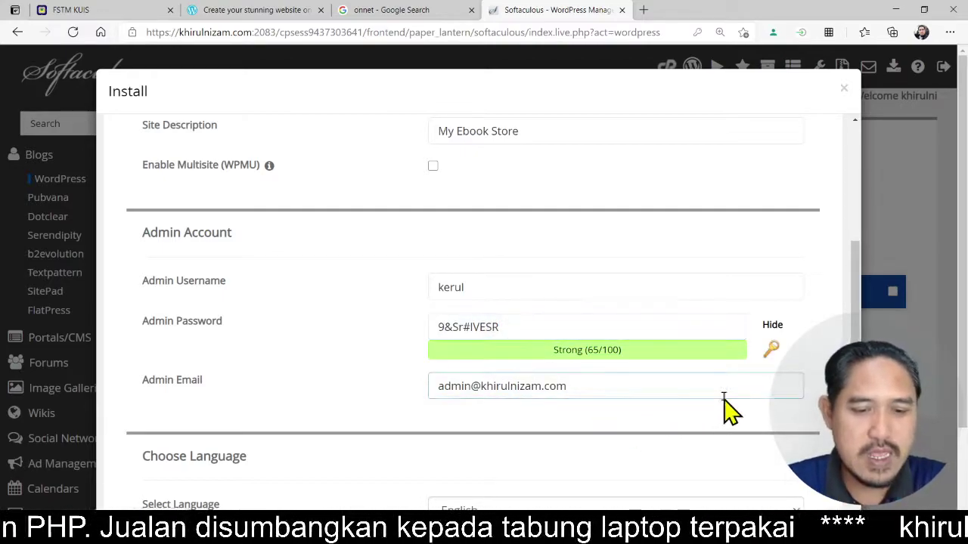
{"action": "left_click_drag", "start_coordinate": [521, 326], "coordinate": [399, 339]}
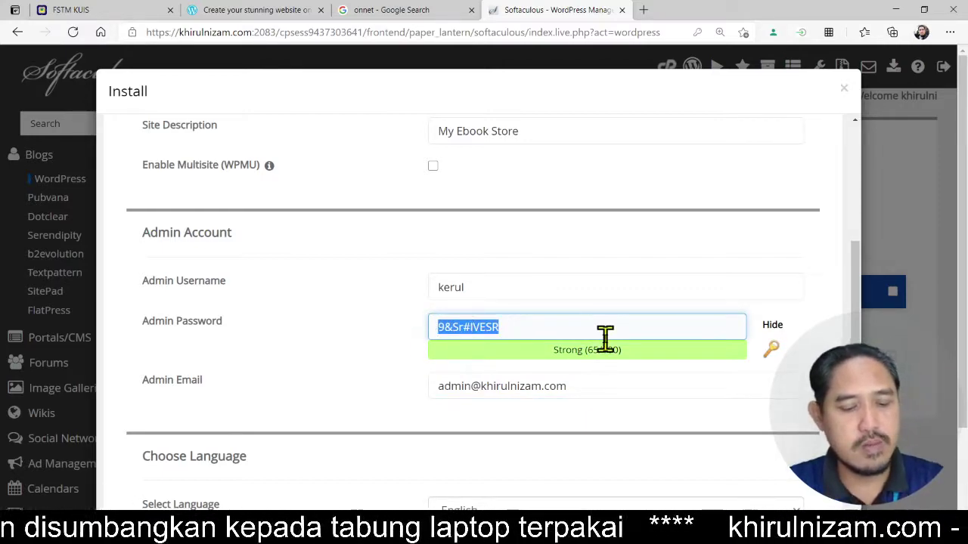
{"action": "type", "text": "abcd1"}
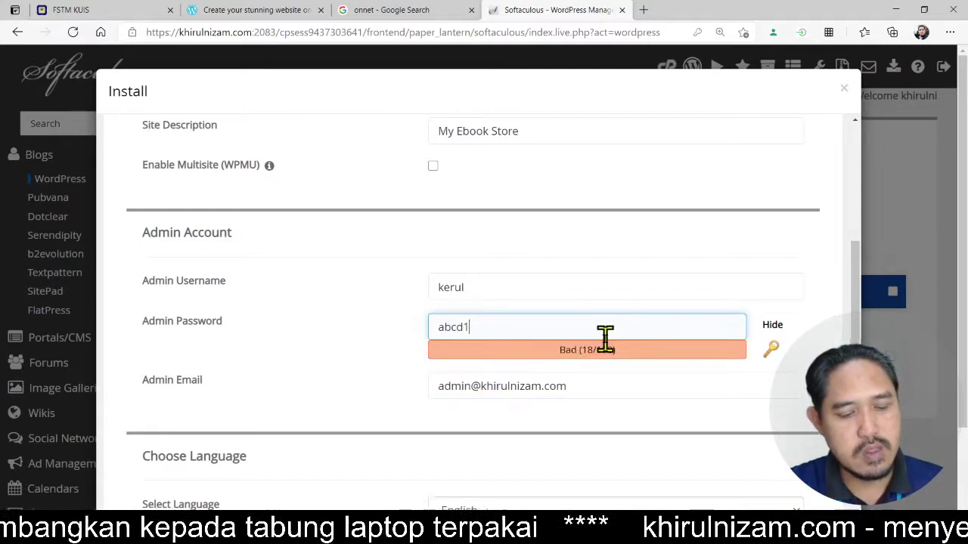
{"action": "type", "text": "234"}
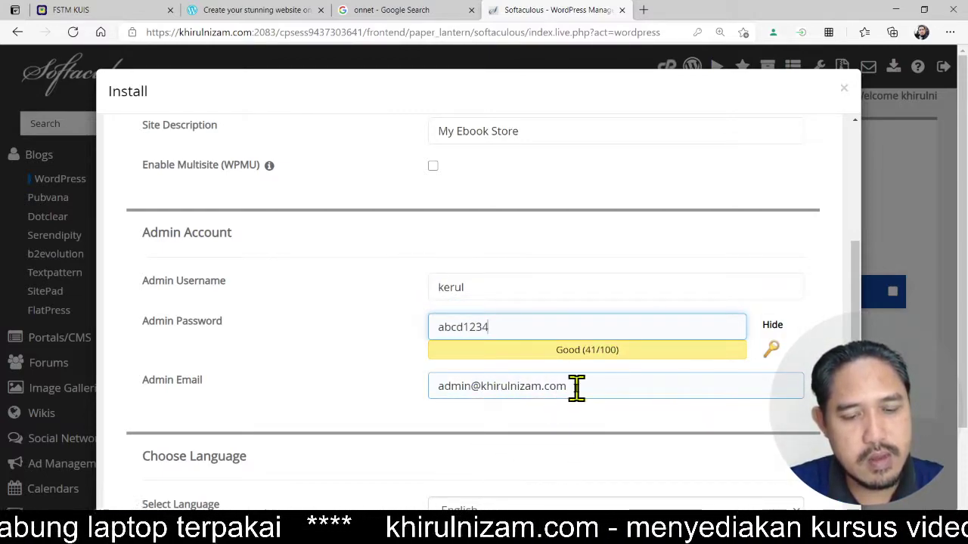
- Replace the admin e-mail with the owner's e-mail address and recheck the password
{"action": "left_click_drag", "start_coordinate": [574, 388], "coordinate": [412, 391]}
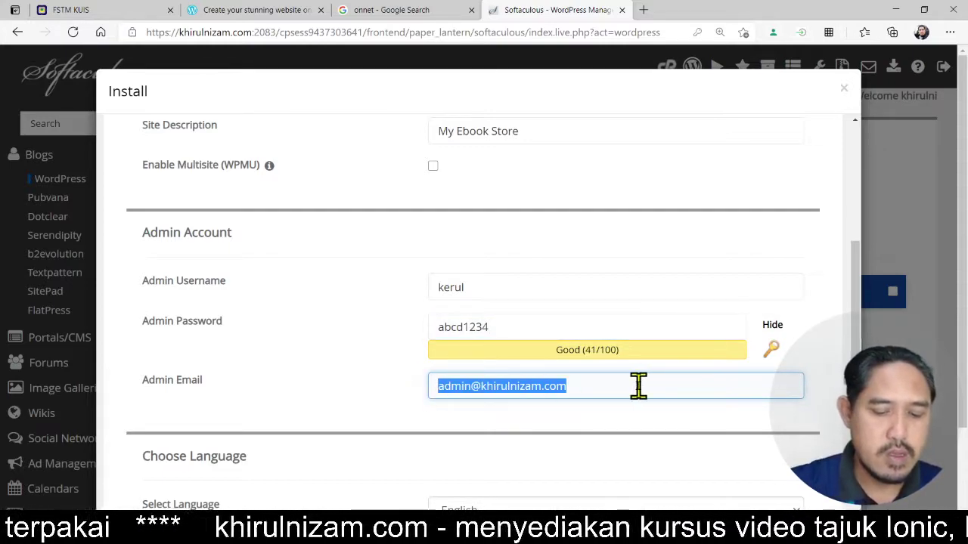
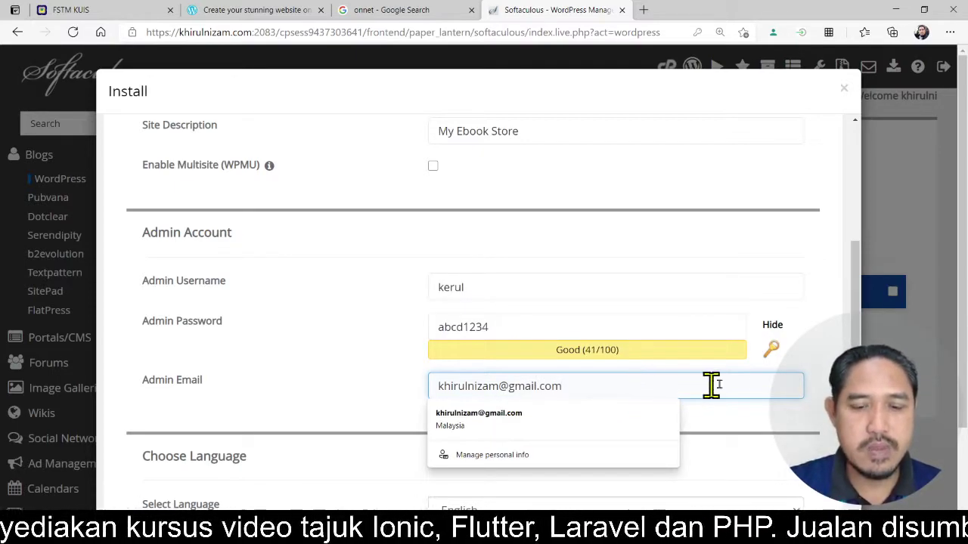
{"action": "left_click", "coordinate": [823, 356]}
{"action": "left_click", "coordinate": [564, 387]}
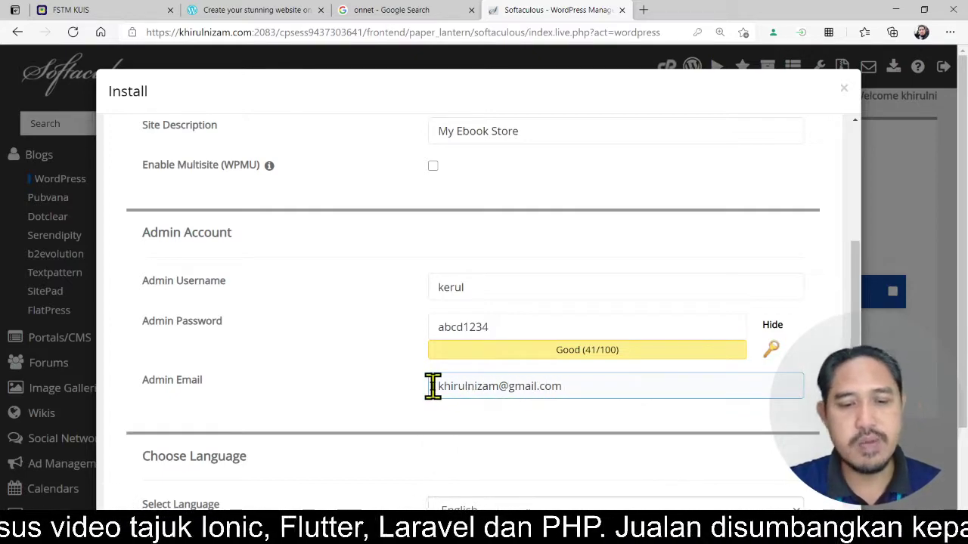
{"action": "left_click_drag", "start_coordinate": [590, 390], "coordinate": [421, 402]}
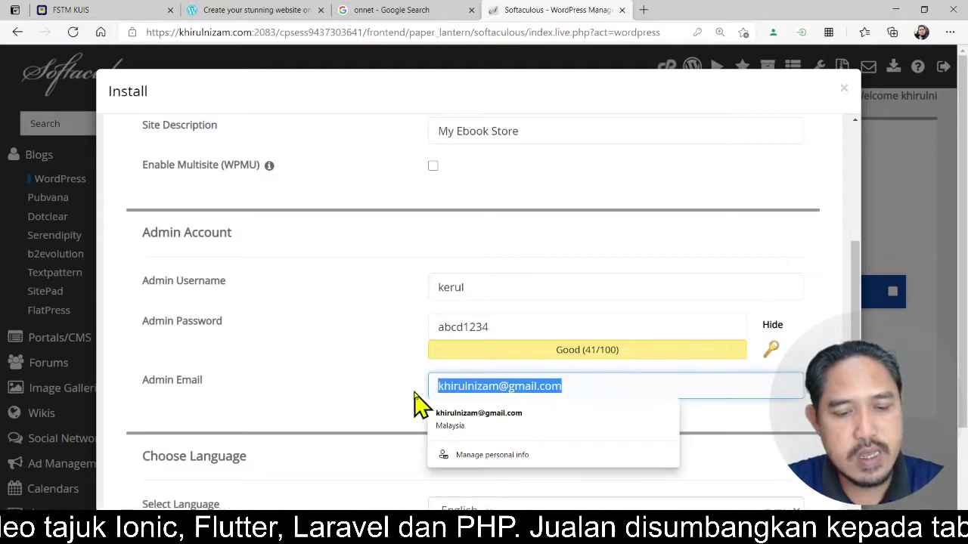
{"action": "left_click", "coordinate": [771, 340]}
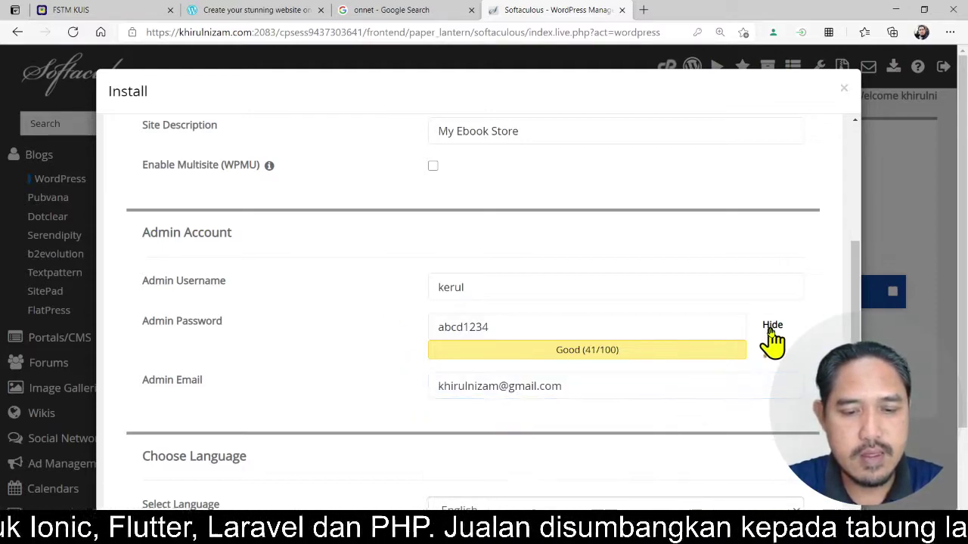
{"action": "left_click", "coordinate": [580, 331]}
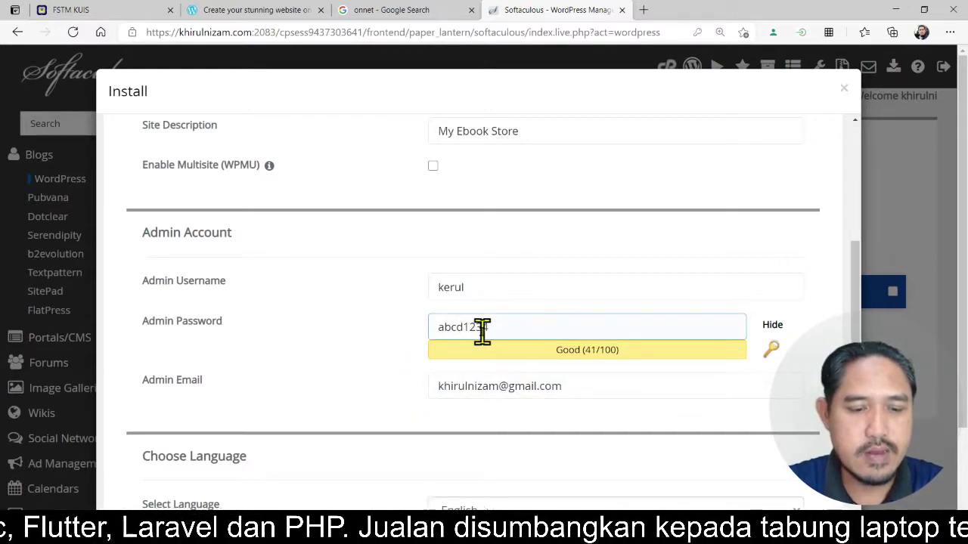
{"action": "left_click_drag", "start_coordinate": [562, 321], "coordinate": [430, 340]}
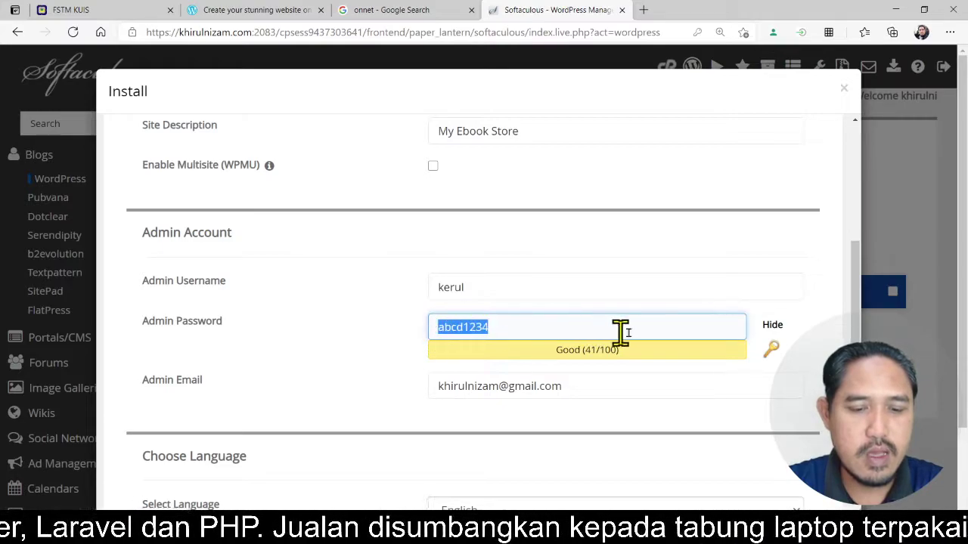
{"action": "scroll", "coordinate": [453, 382], "scroll_direction": "down", "scroll_amount": 5}
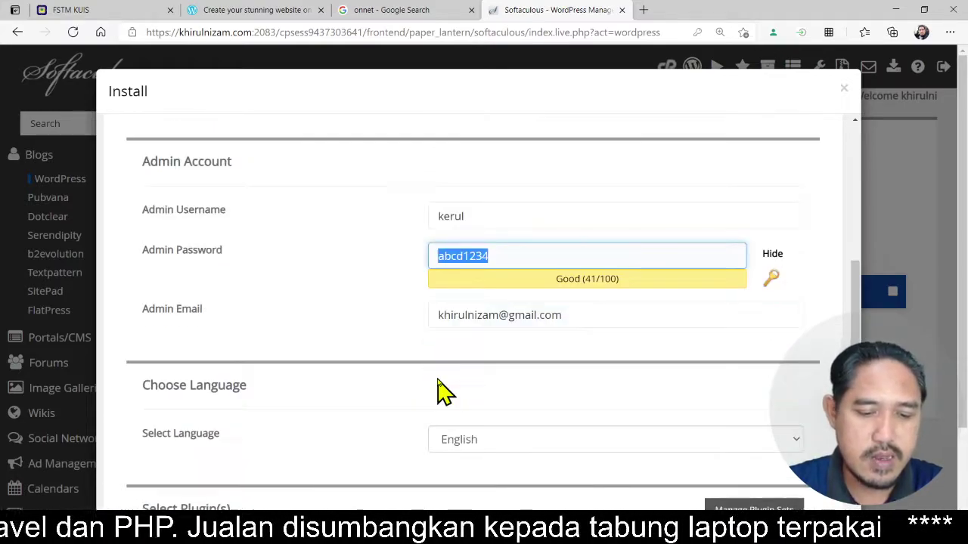
{"action": "scroll", "coordinate": [434, 365], "scroll_direction": "down", "scroll_amount": 2}
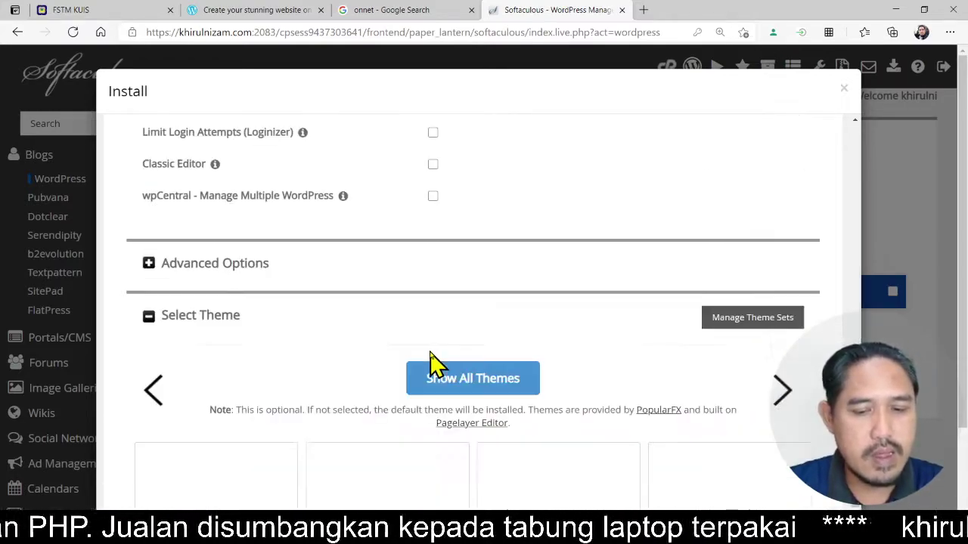
{"action": "scroll", "coordinate": [700, 356], "scroll_direction": "down", "scroll_amount": 3}
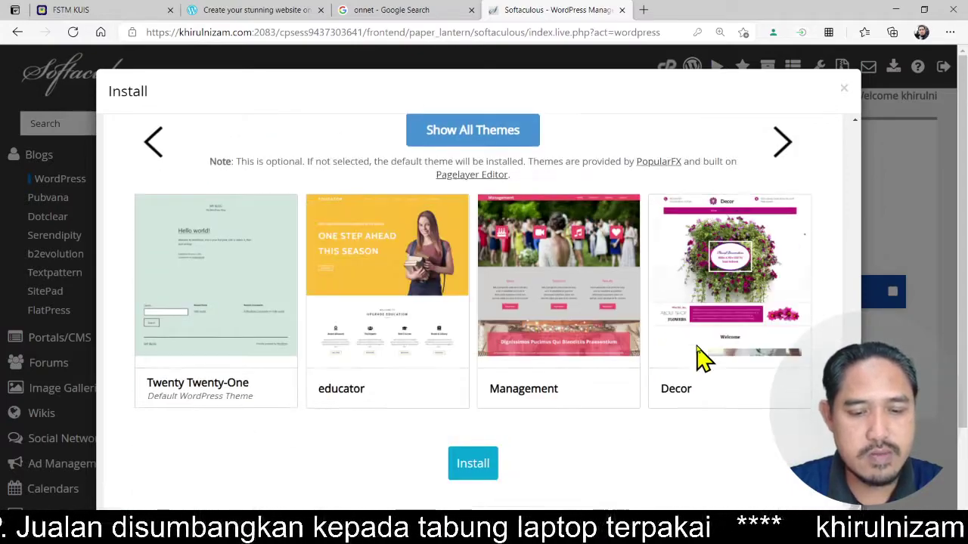
- Run the install, then open the new site URL and Administrative URL in new tabs
{"action": "left_click", "coordinate": [483, 465]}
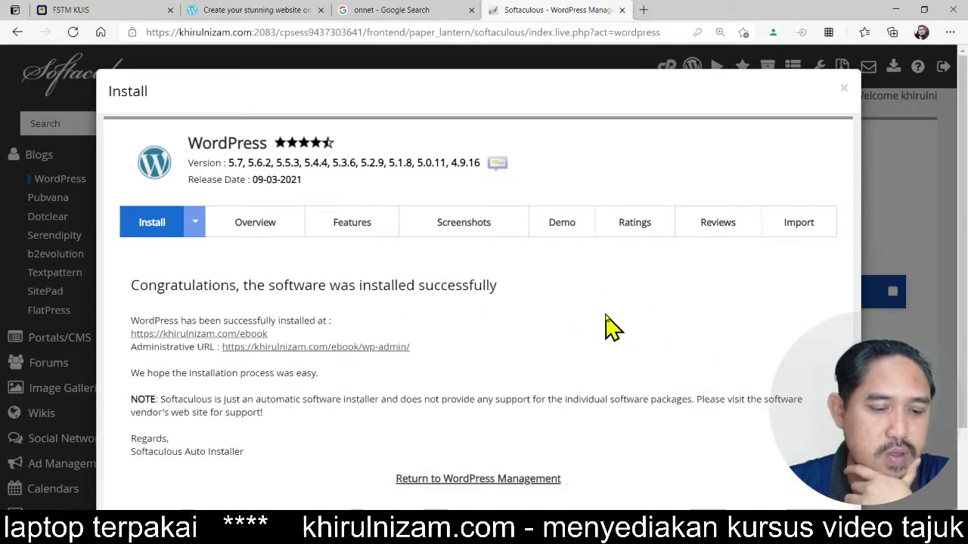
{"action": "scroll", "coordinate": [635, 291], "scroll_direction": "down", "scroll_amount": 1}
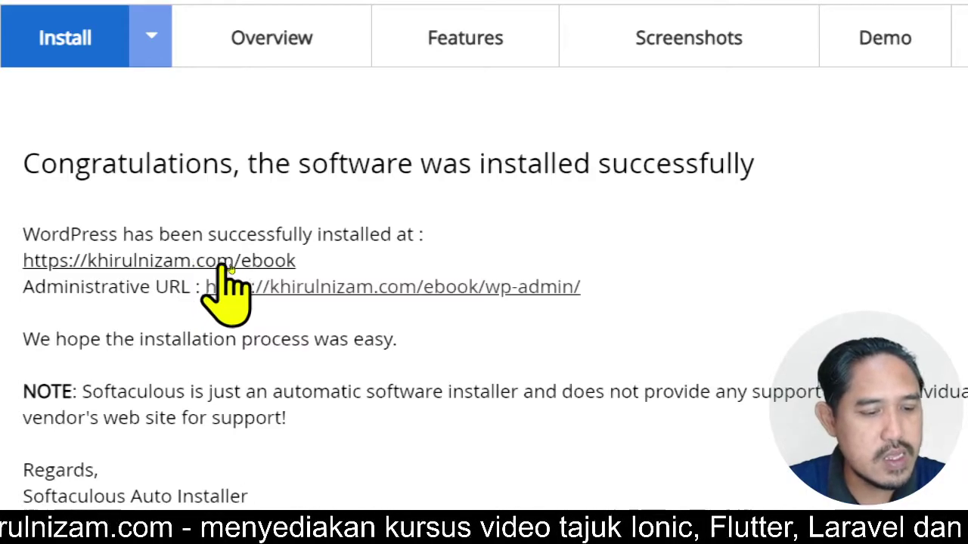
{"action": "right_click", "coordinate": [225, 266]}
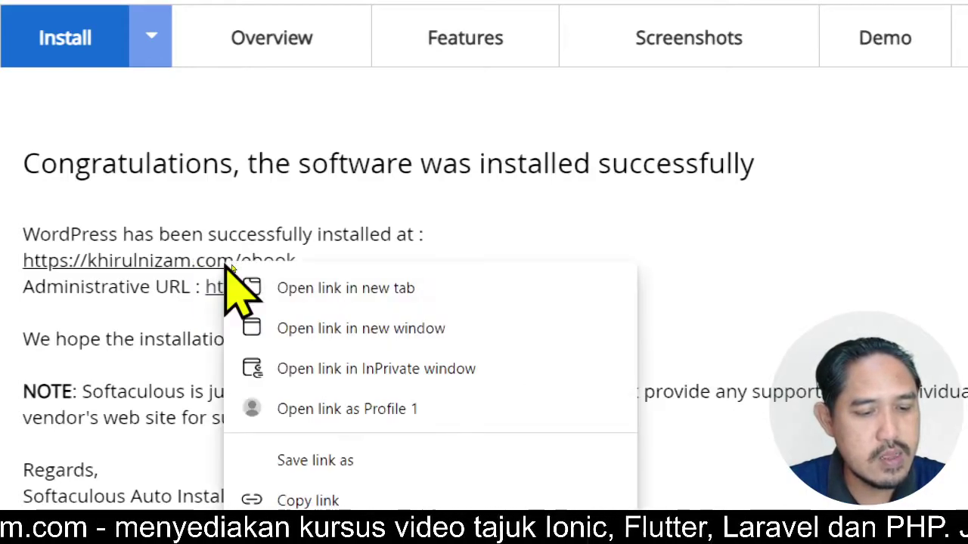
{"action": "left_click", "coordinate": [325, 289]}
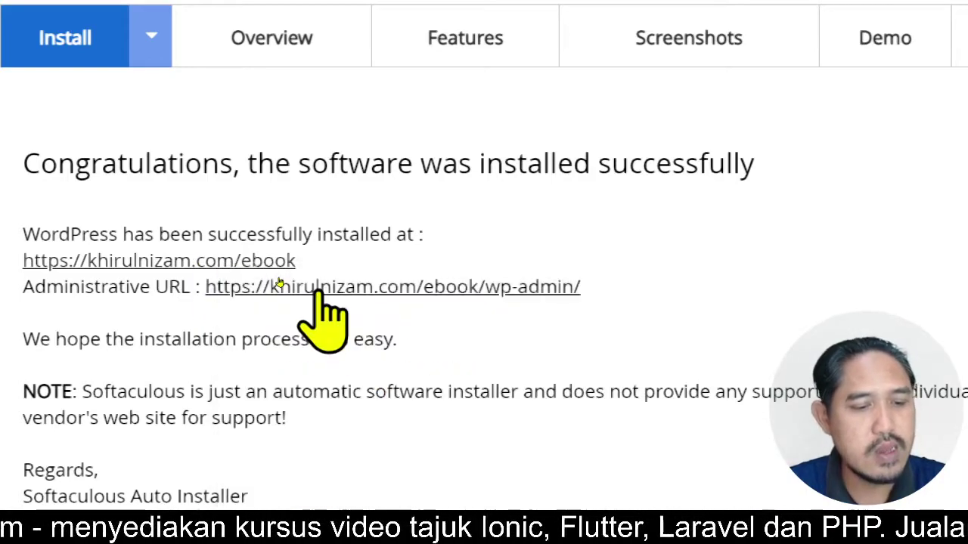
{"action": "right_click", "coordinate": [448, 292]}
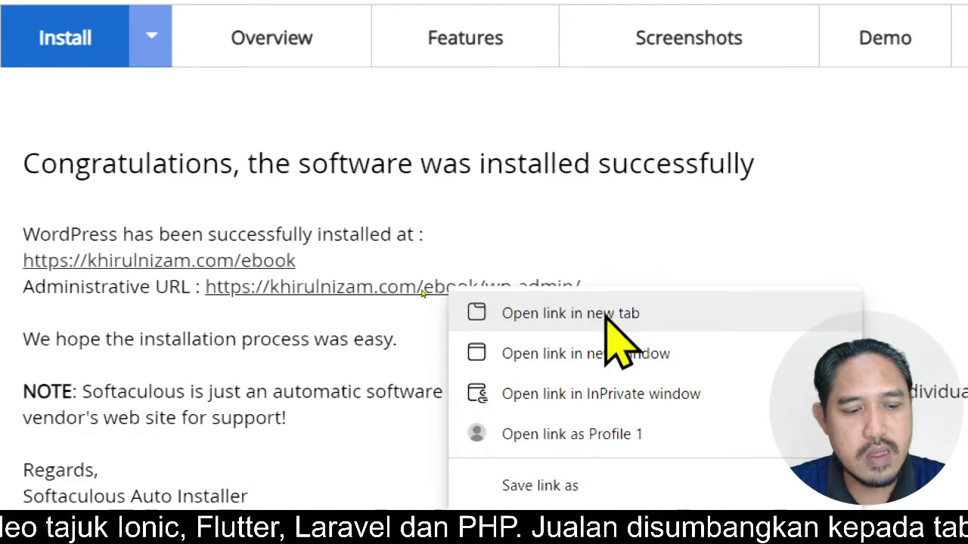
{"action": "left_click", "coordinate": [606, 314]}
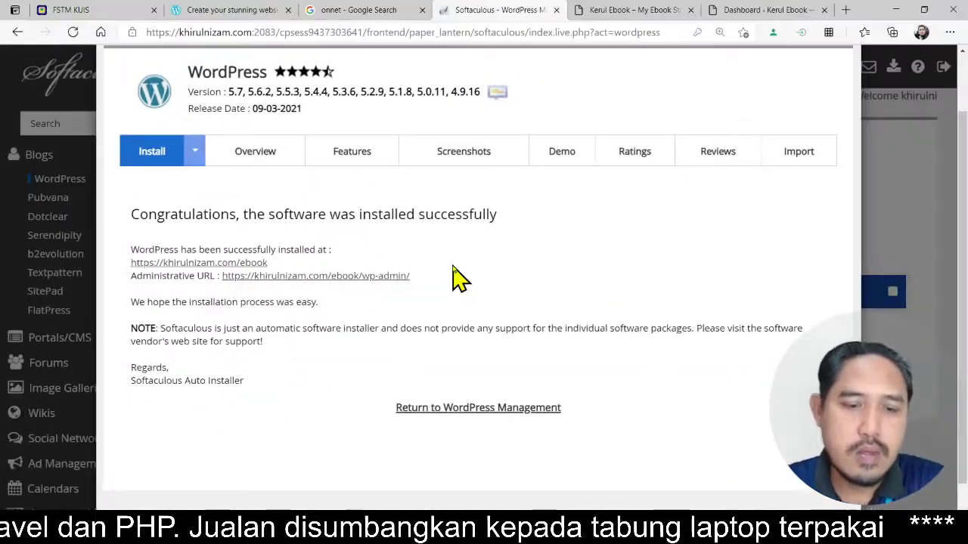
- Check the new Kerul Ebook front page, then switch to its WordPress Dashboard tab
{"action": "left_click", "coordinate": [653, 11]}
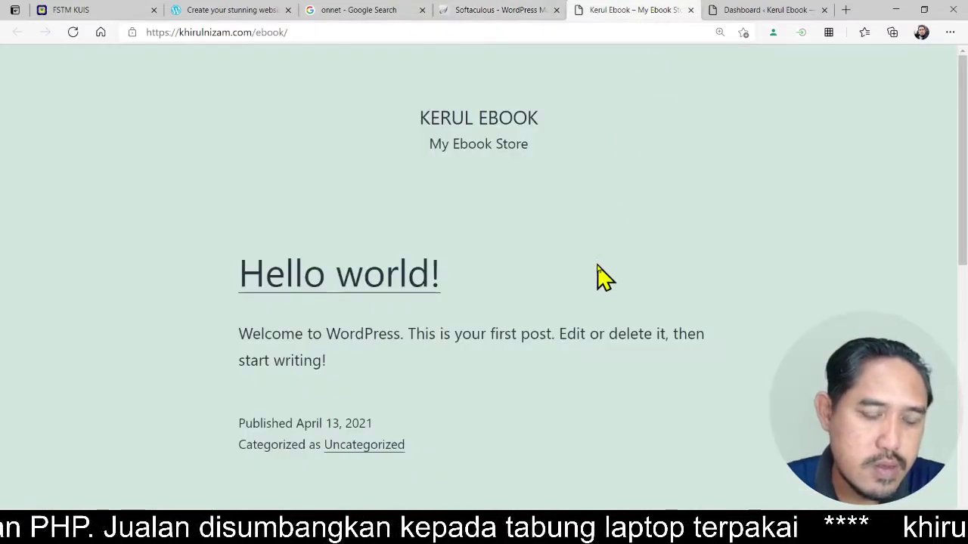
{"action": "scroll", "coordinate": [603, 279], "scroll_direction": "down", "scroll_amount": 5}
{"action": "left_click", "coordinate": [736, 10]}
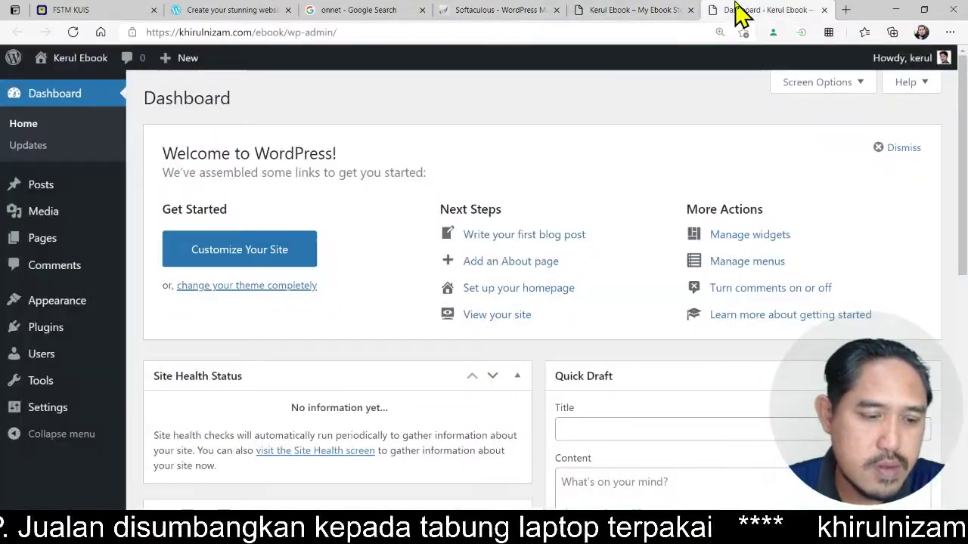
{"action": "left_click", "coordinate": [655, 12]}
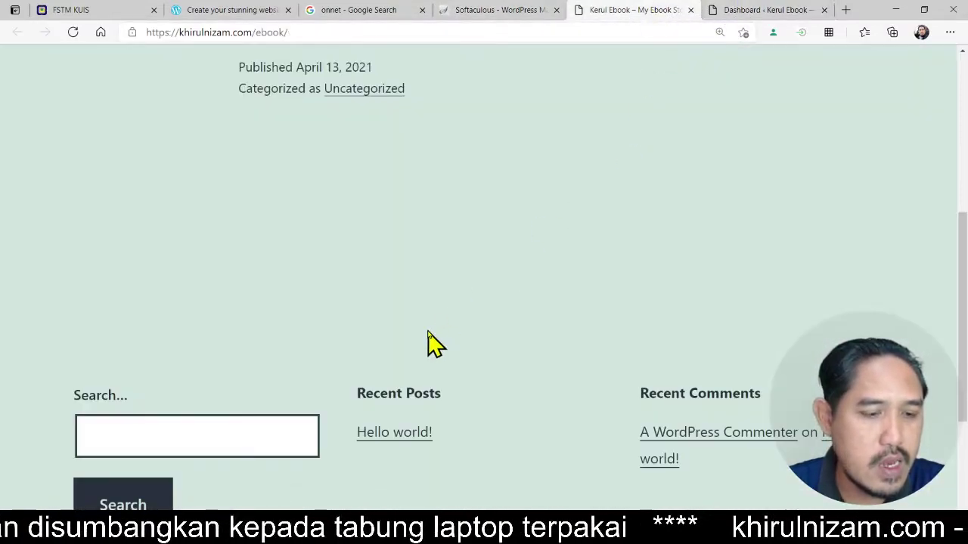
{"action": "scroll", "coordinate": [432, 343], "scroll_direction": "down", "scroll_amount": 3}
{"action": "scroll", "coordinate": [432, 344], "scroll_direction": "up", "scroll_amount": 6}
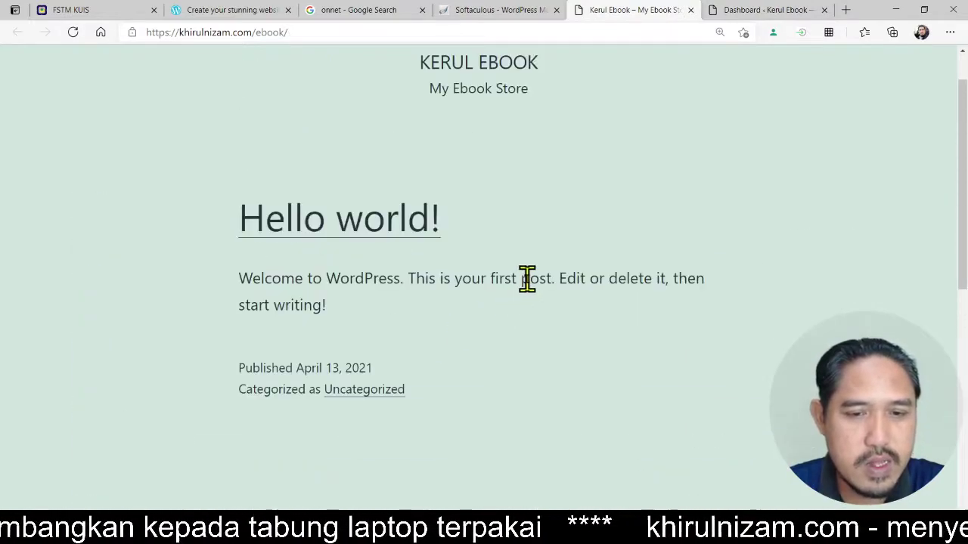
{"action": "scroll", "coordinate": [527, 278], "scroll_direction": "up", "scroll_amount": 1}
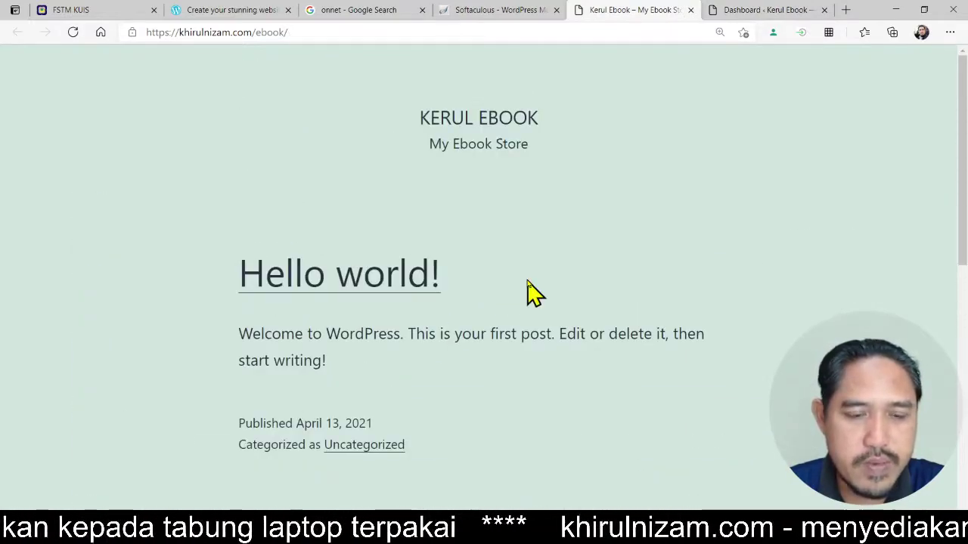
{"action": "left_click", "coordinate": [756, 11]}
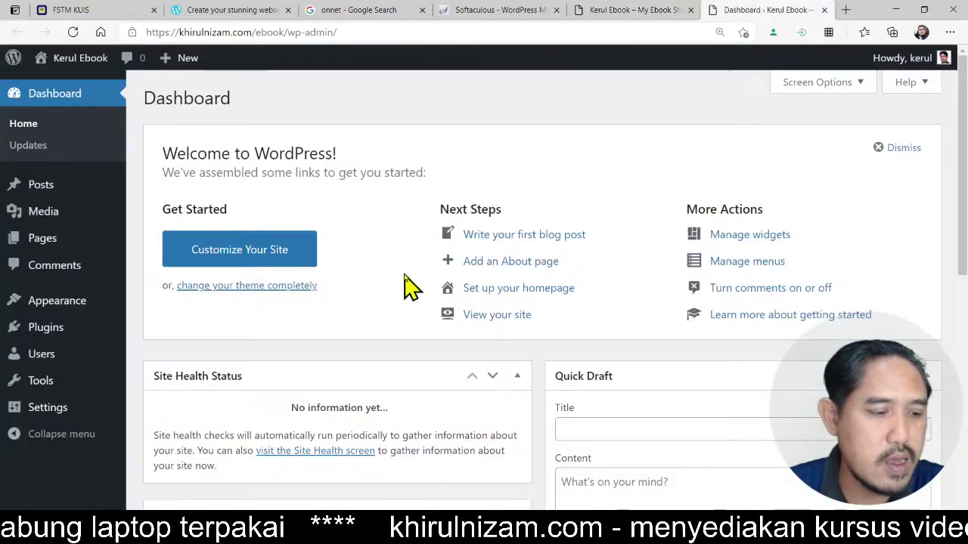
- Activate the Twenty Nineteen theme from Appearance > Themes
{"action": "left_click", "coordinate": [79, 313]}
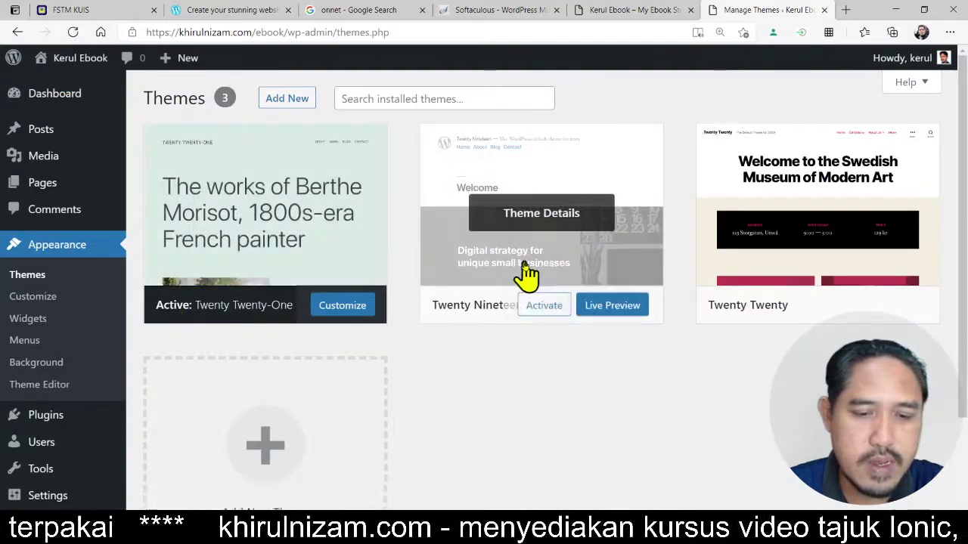
{"action": "scroll", "coordinate": [624, 335], "scroll_direction": "down", "scroll_amount": 1}
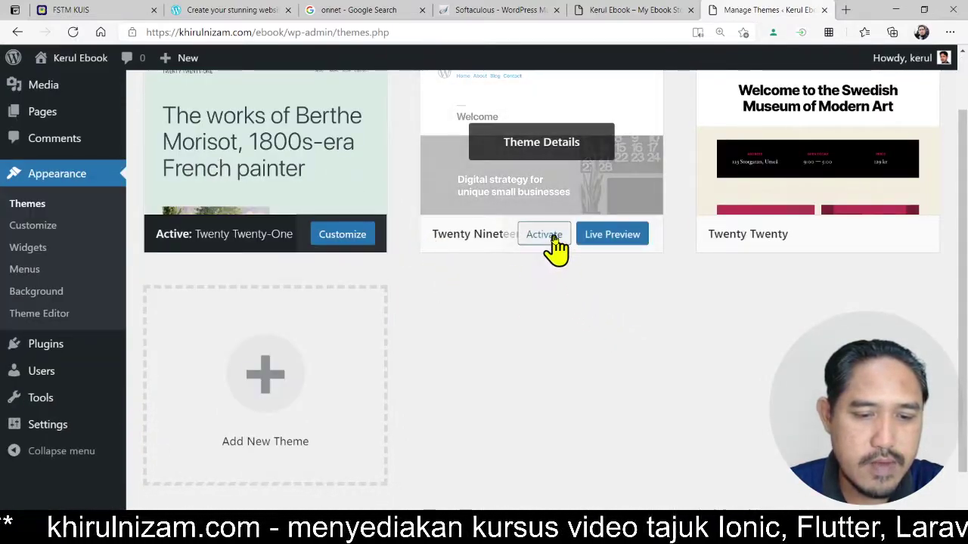
{"action": "left_click", "coordinate": [545, 234]}
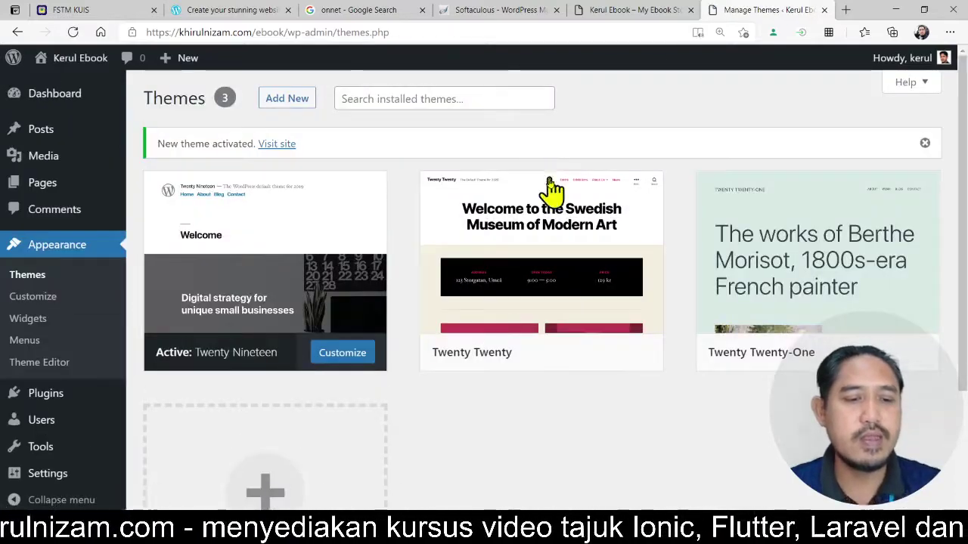
- Reload the site tab to view the Twenty Nineteen design, then return to Themes
{"action": "left_click", "coordinate": [672, 11]}
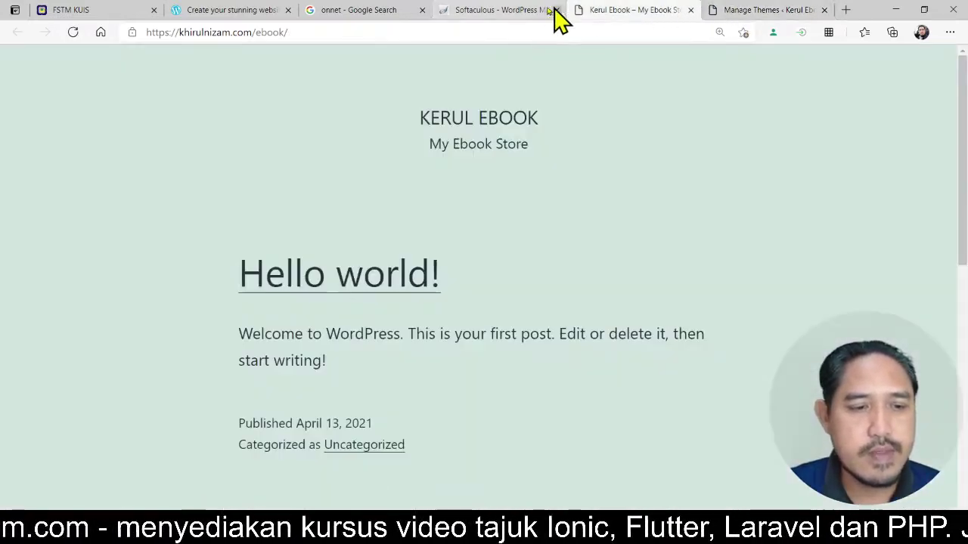
{"action": "left_click", "coordinate": [501, 27]}
{"action": "key", "text": "Return"}
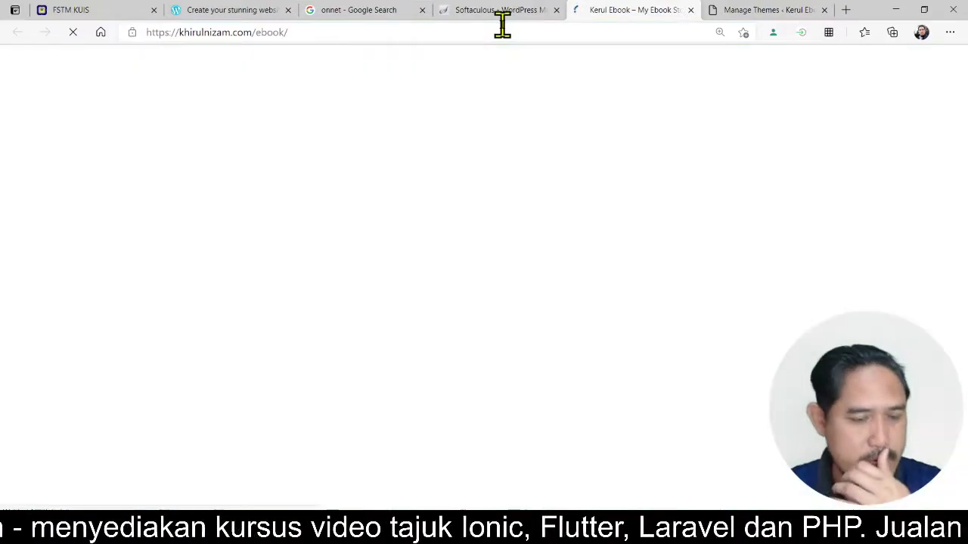
{"action": "scroll", "coordinate": [679, 216], "scroll_direction": "down", "scroll_amount": 10}
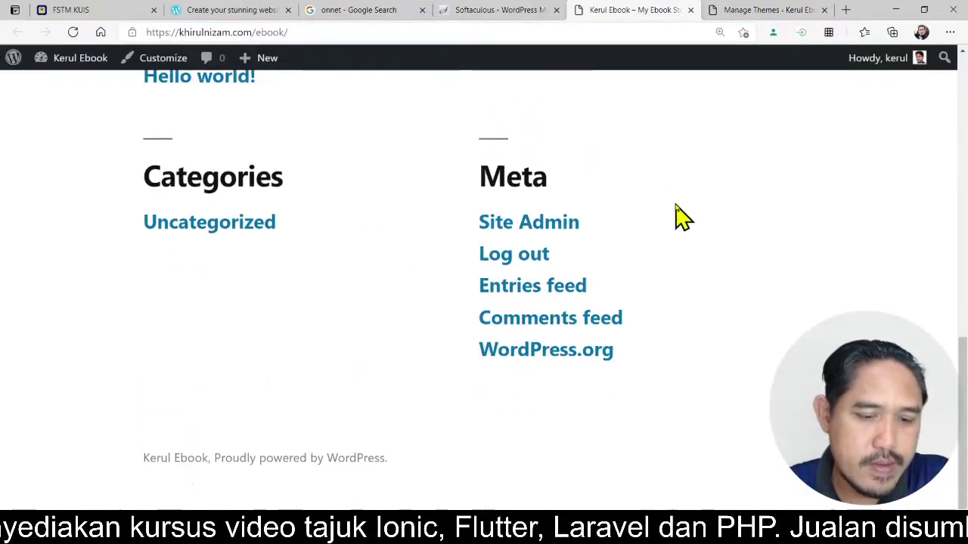
{"action": "scroll", "coordinate": [679, 216], "scroll_direction": "up", "scroll_amount": 8}
{"action": "scroll", "coordinate": [678, 215], "scroll_direction": "up", "scroll_amount": 3}
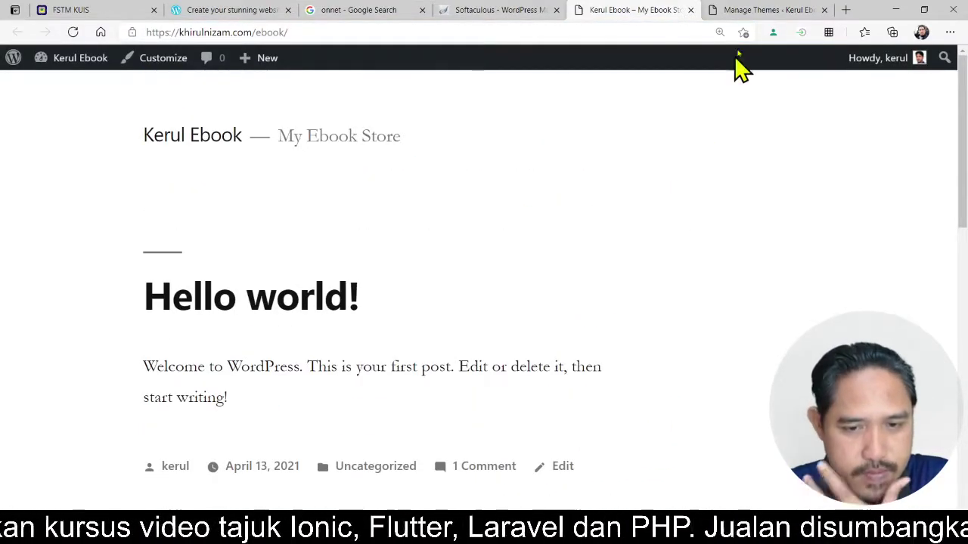
{"action": "left_click", "coordinate": [764, 10]}
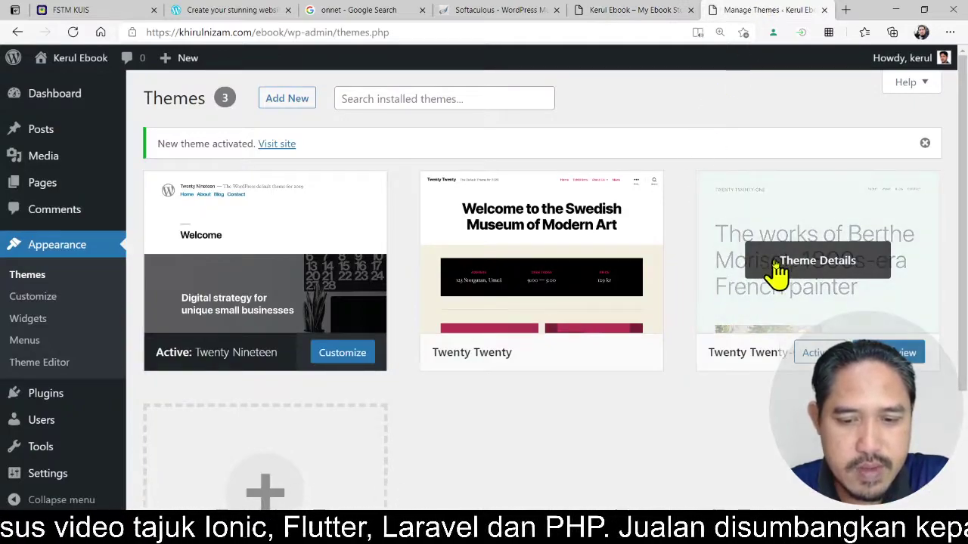
{"action": "scroll", "coordinate": [774, 274], "scroll_direction": "down", "scroll_amount": 2}
{"action": "scroll", "coordinate": [679, 195], "scroll_direction": "up", "scroll_amount": 2}
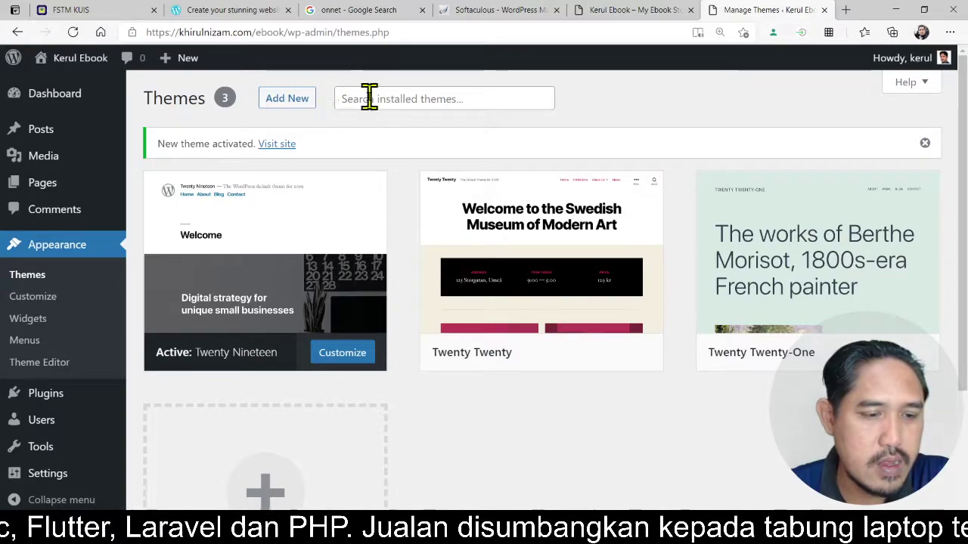
- Browse the Featured themes on the Add Themes page
{"action": "left_click", "coordinate": [307, 100]}
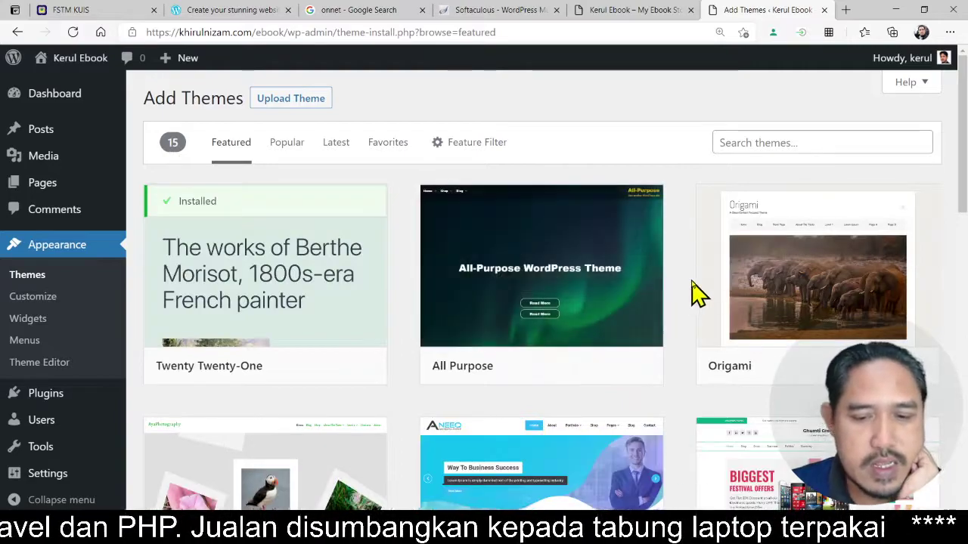
{"action": "scroll", "coordinate": [691, 287], "scroll_direction": "down", "scroll_amount": 2}
{"action": "scroll", "coordinate": [698, 292], "scroll_direction": "up", "scroll_amount": 2}
{"action": "mouse_move", "coordinate": [581, 243]}
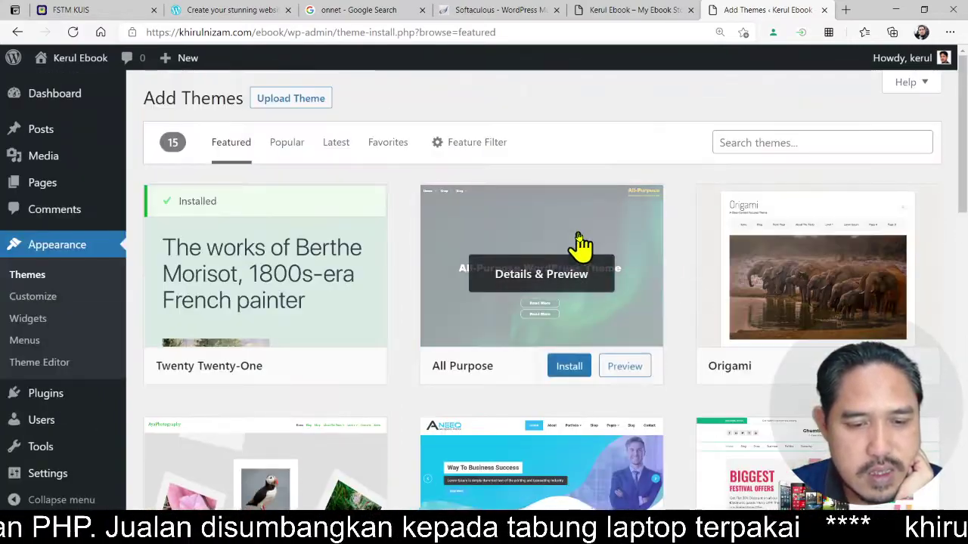
{"action": "scroll", "coordinate": [706, 298], "scroll_direction": "down", "scroll_amount": 2}
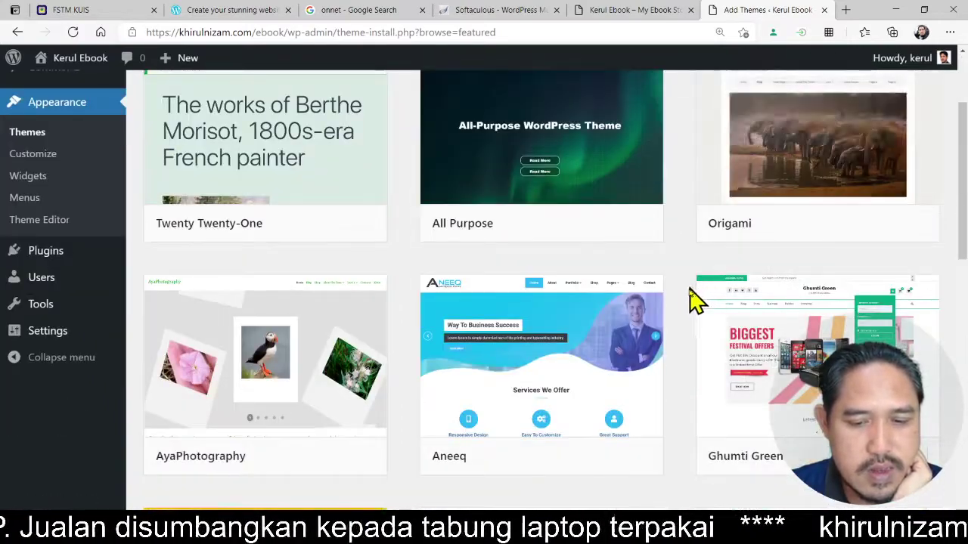
{"action": "scroll", "coordinate": [695, 303], "scroll_direction": "down", "scroll_amount": 3}
{"action": "scroll", "coordinate": [693, 310], "scroll_direction": "down", "scroll_amount": 2}
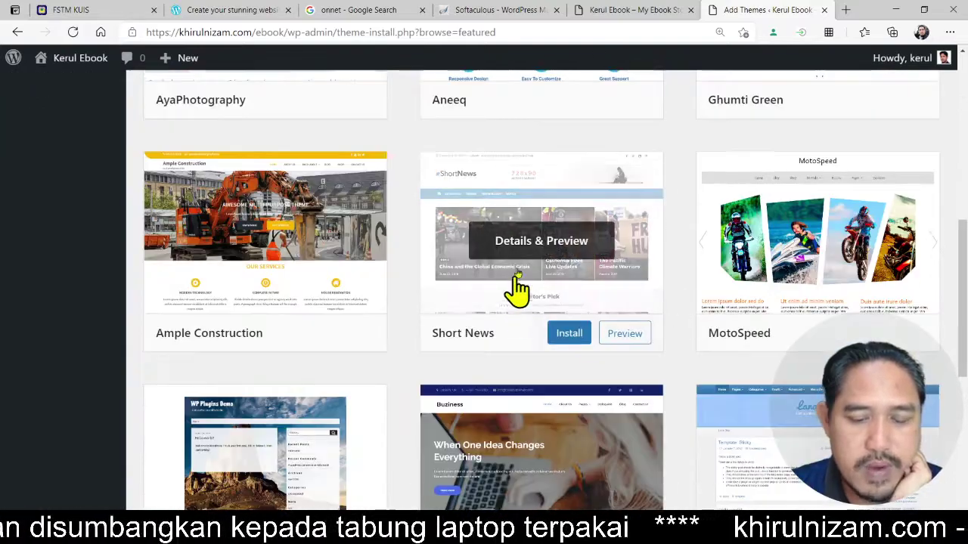
{"action": "scroll", "coordinate": [688, 296], "scroll_direction": "down", "scroll_amount": 2}
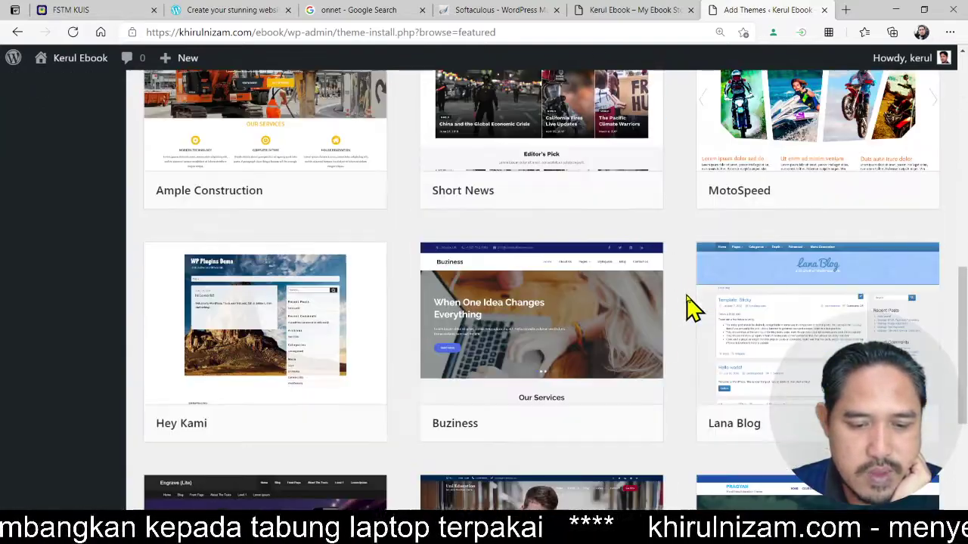
{"action": "mouse_move", "coordinate": [573, 200]}
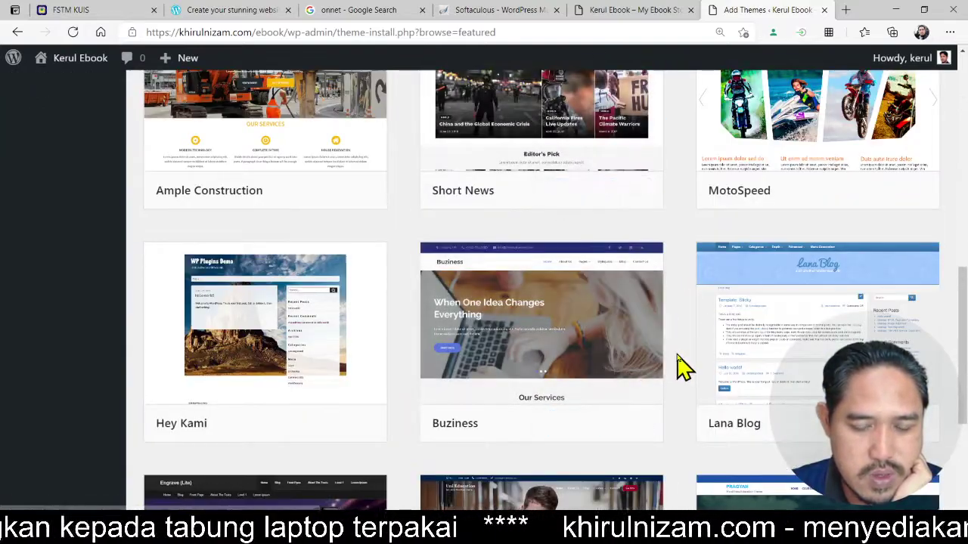
{"action": "scroll", "coordinate": [689, 367], "scroll_direction": "down", "scroll_amount": 3}
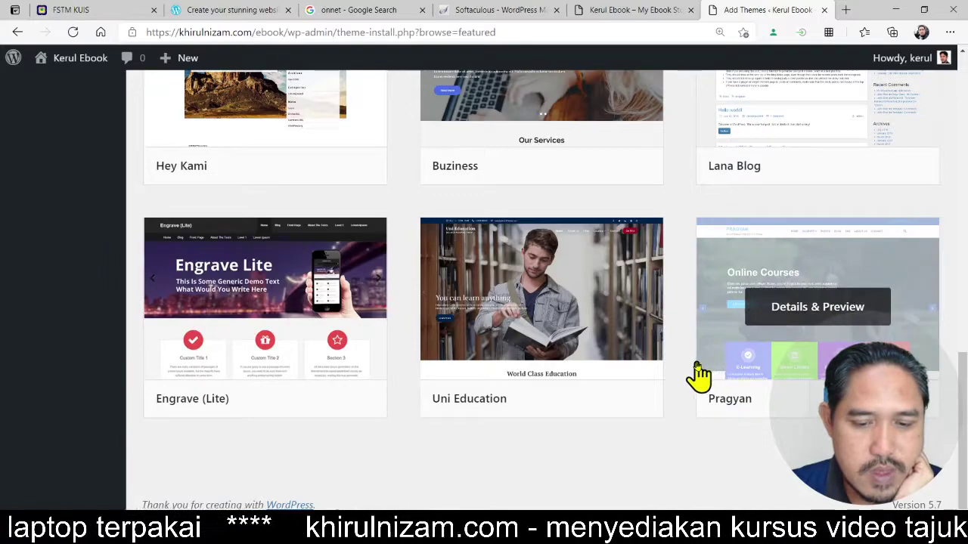
{"action": "scroll", "coordinate": [686, 386], "scroll_direction": "up", "scroll_amount": 3}
{"action": "scroll", "coordinate": [686, 387], "scroll_direction": "up", "scroll_amount": 3}
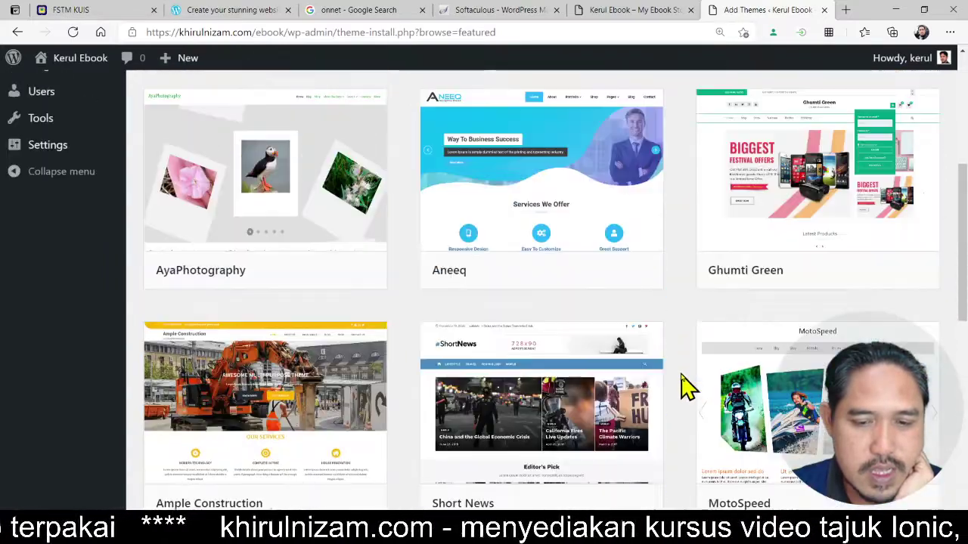
{"action": "scroll", "coordinate": [686, 387], "scroll_direction": "up", "scroll_amount": 3}
{"action": "scroll", "coordinate": [686, 387], "scroll_direction": "up", "scroll_amount": 2}
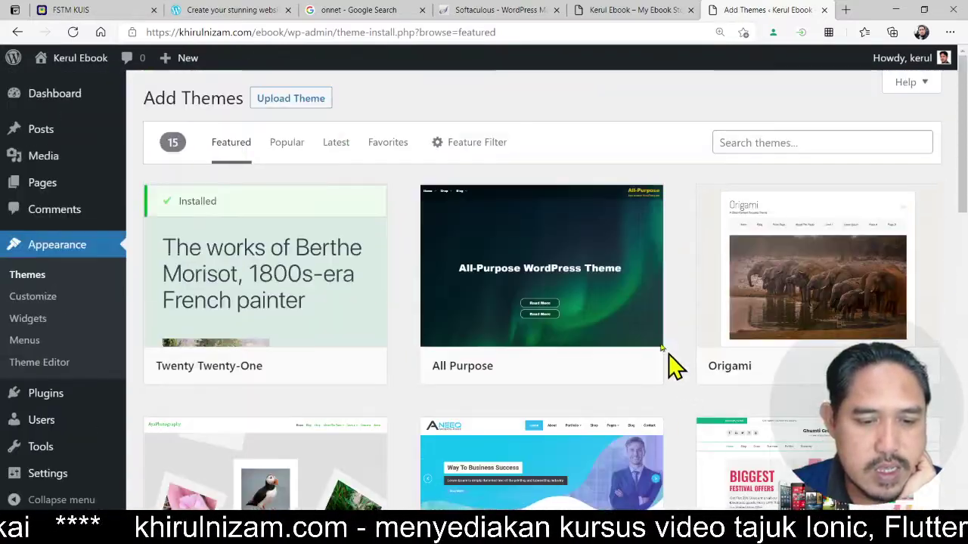
{"action": "mouse_move", "coordinate": [561, 320]}
- Install the All Purpose theme and activate it
{"action": "left_click", "coordinate": [567, 369]}
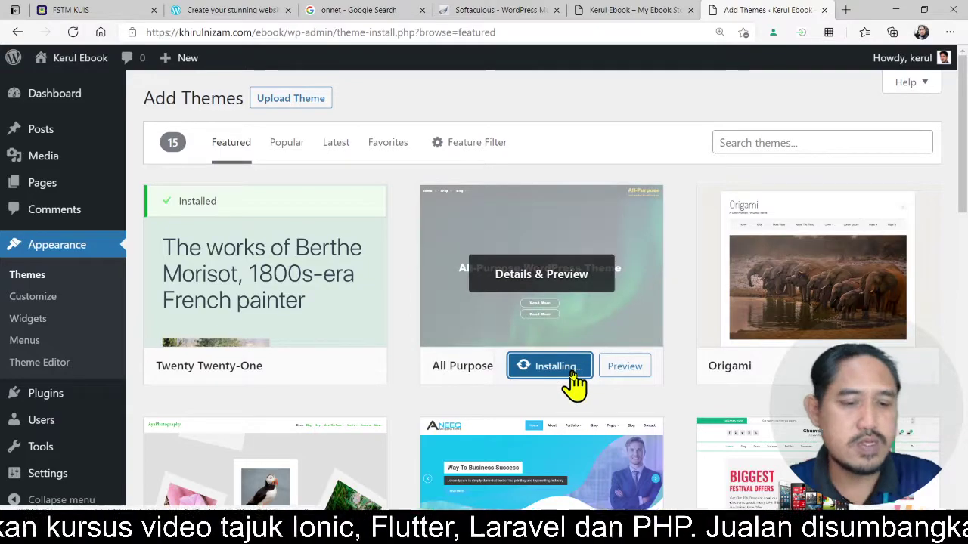
{"action": "key", "text": "ctrl"}
{"action": "key", "text": "ctrl"}
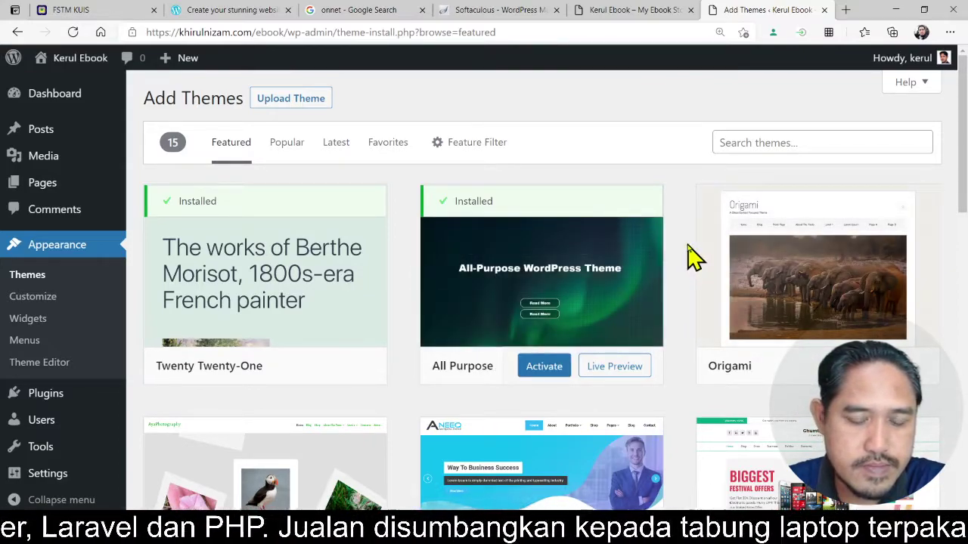
{"action": "left_click", "coordinate": [552, 374]}
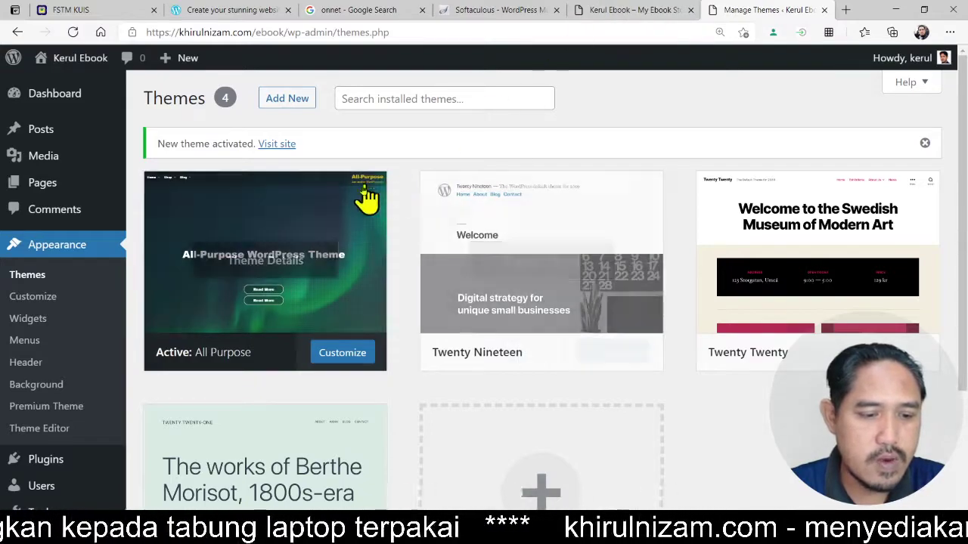
- Reload the site front end to view it in the All Purpose theme
{"action": "left_click", "coordinate": [643, 11]}
{"action": "left_click", "coordinate": [613, 30]}
{"action": "key", "text": "Return"}
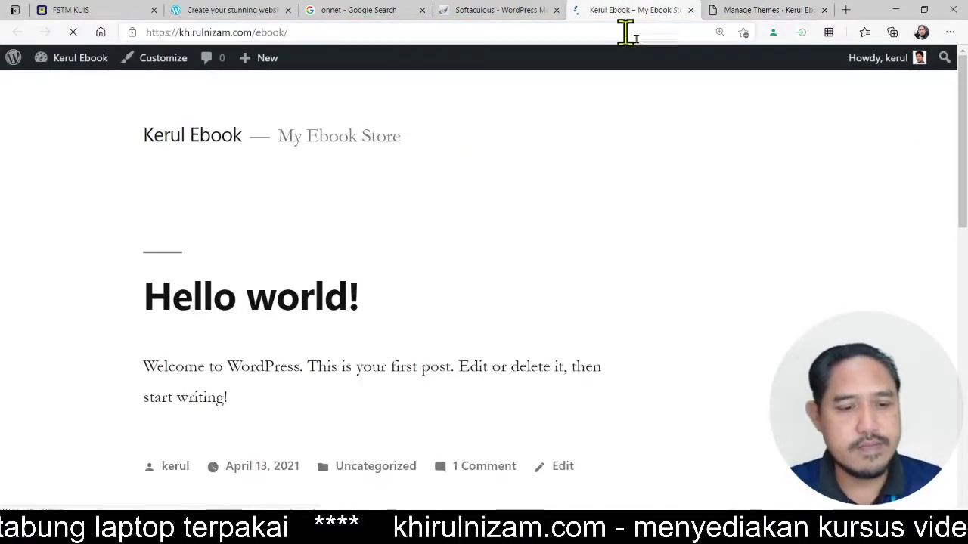
{"action": "scroll", "coordinate": [717, 289], "scroll_direction": "down", "scroll_amount": 10}
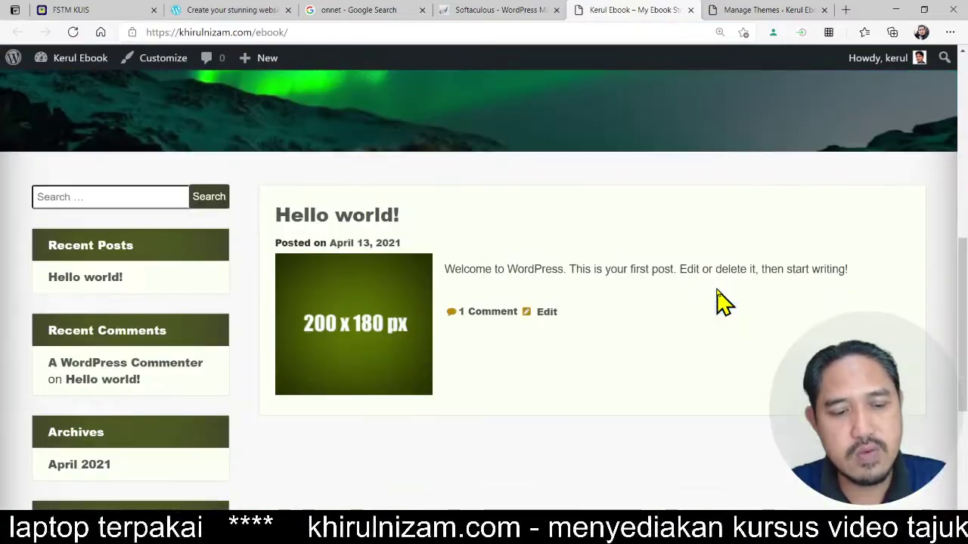
{"action": "scroll", "coordinate": [717, 289], "scroll_direction": "up", "scroll_amount": 7}
{"action": "scroll", "coordinate": [716, 291], "scroll_direction": "up", "scroll_amount": 5}
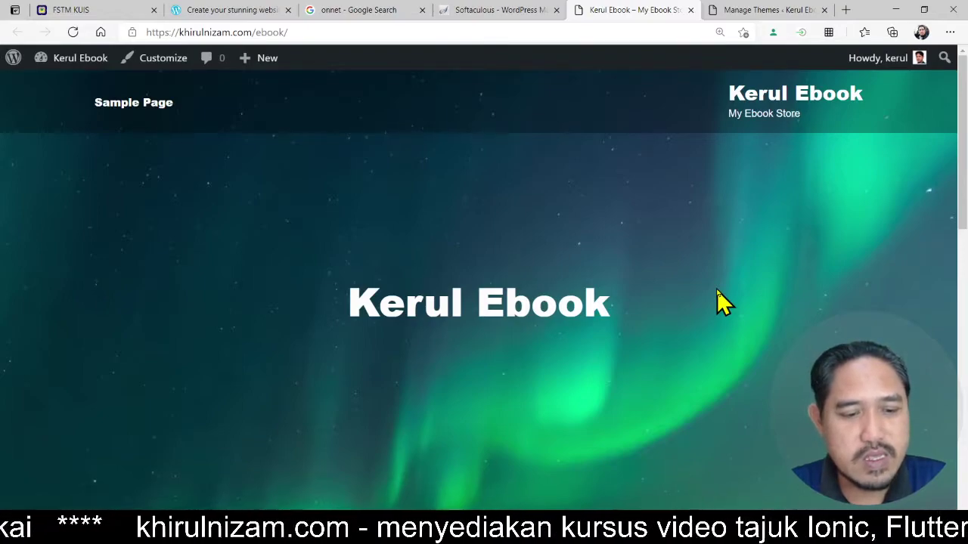
{"action": "scroll", "coordinate": [716, 290], "scroll_direction": "down", "scroll_amount": 8}
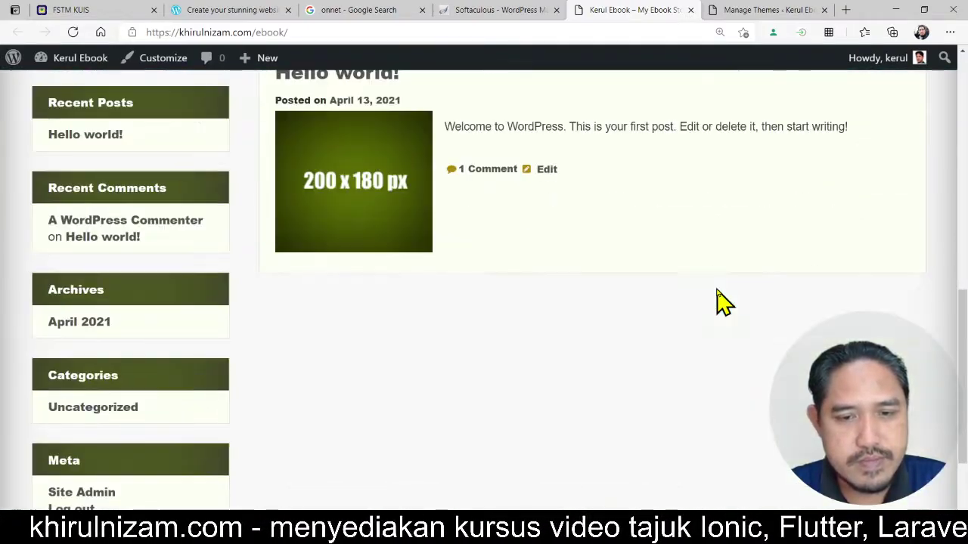
- Return to the Themes page and go to Add New themes
{"action": "left_click", "coordinate": [748, 10]}
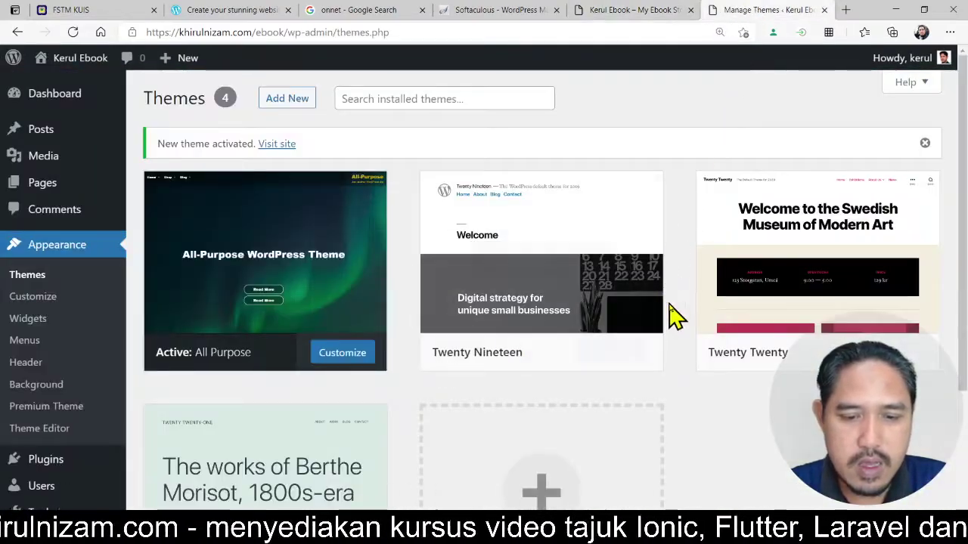
{"action": "scroll", "coordinate": [669, 316], "scroll_direction": "down", "scroll_amount": 1}
{"action": "scroll", "coordinate": [683, 321], "scroll_direction": "down", "scroll_amount": 2}
{"action": "scroll", "coordinate": [682, 321], "scroll_direction": "up", "scroll_amount": 3}
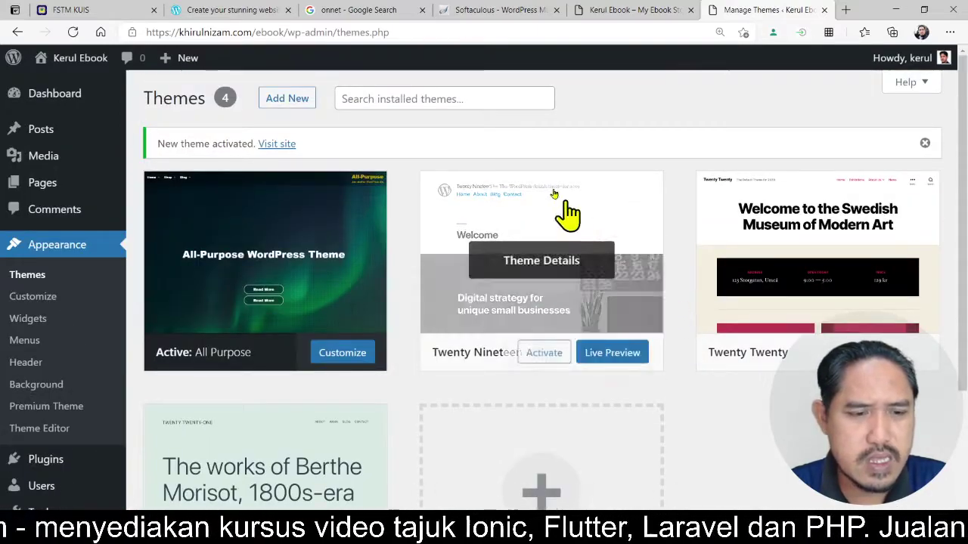
{"action": "left_click", "coordinate": [484, 101]}
{"action": "left_click", "coordinate": [303, 100]}
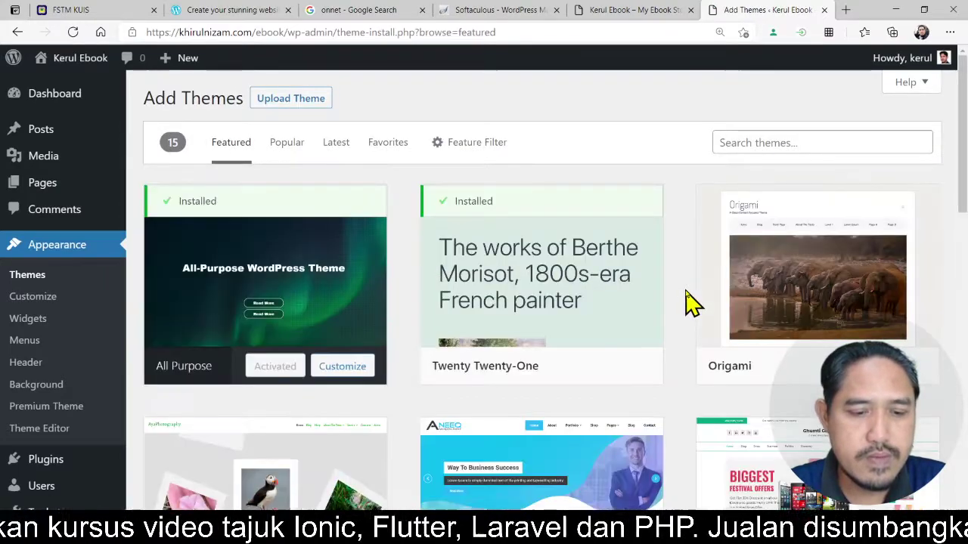
{"action": "scroll", "coordinate": [692, 303], "scroll_direction": "down", "scroll_amount": 5}
{"action": "scroll", "coordinate": [692, 302], "scroll_direction": "down", "scroll_amount": 6}
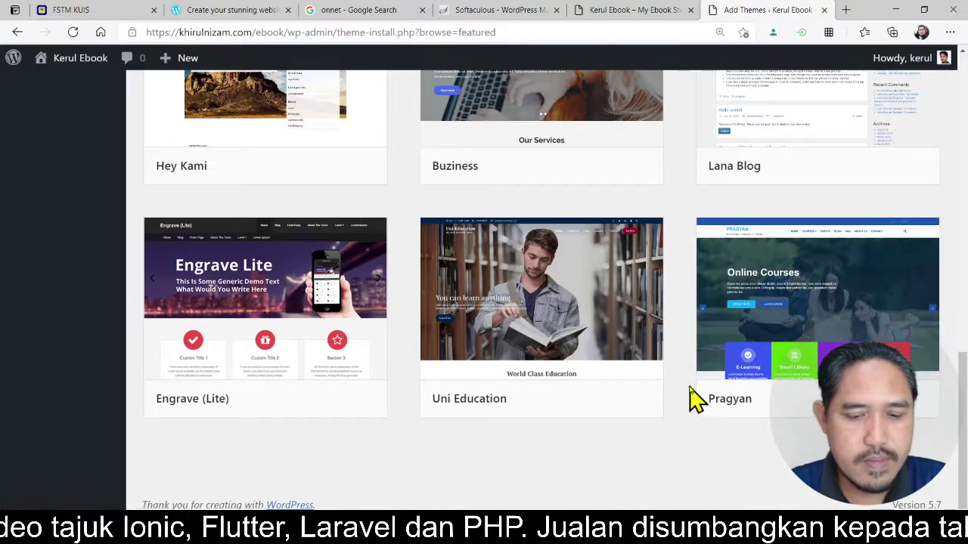
{"action": "scroll", "coordinate": [680, 277], "scroll_direction": "up", "scroll_amount": 5}
{"action": "scroll", "coordinate": [680, 277], "scroll_direction": "up", "scroll_amount": 5}
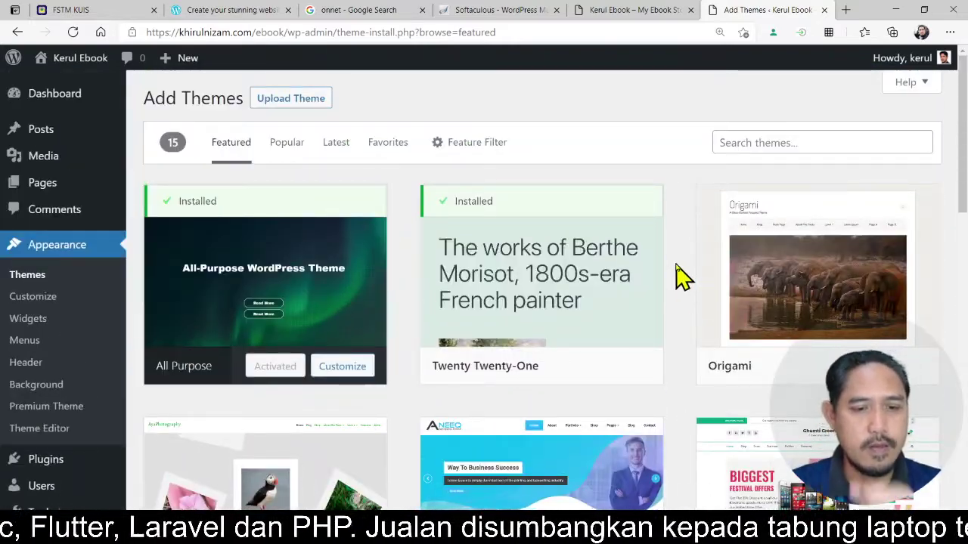
- Switch to the Popular listing and scroll down to the Colibri WP card
{"action": "left_click", "coordinate": [294, 143]}
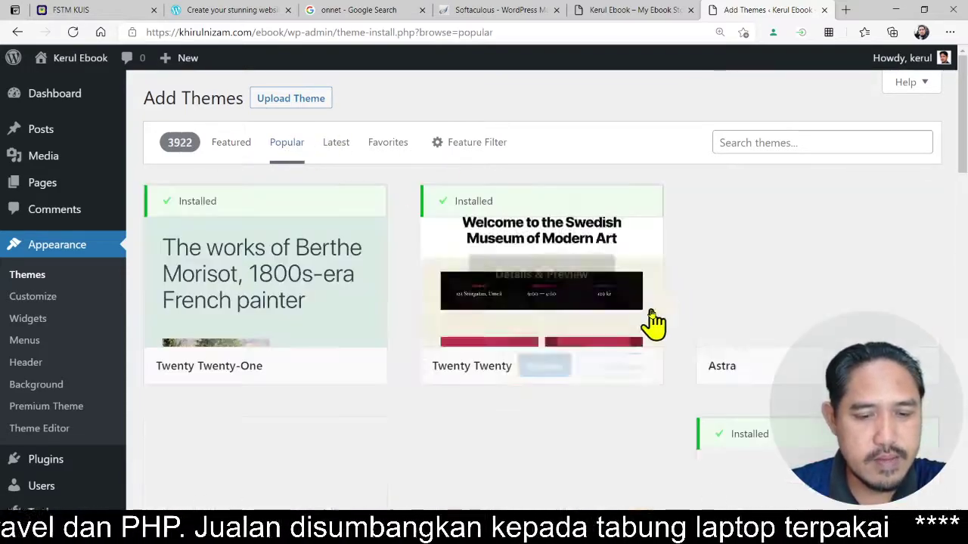
{"action": "scroll", "coordinate": [691, 320], "scroll_direction": "down", "scroll_amount": 6}
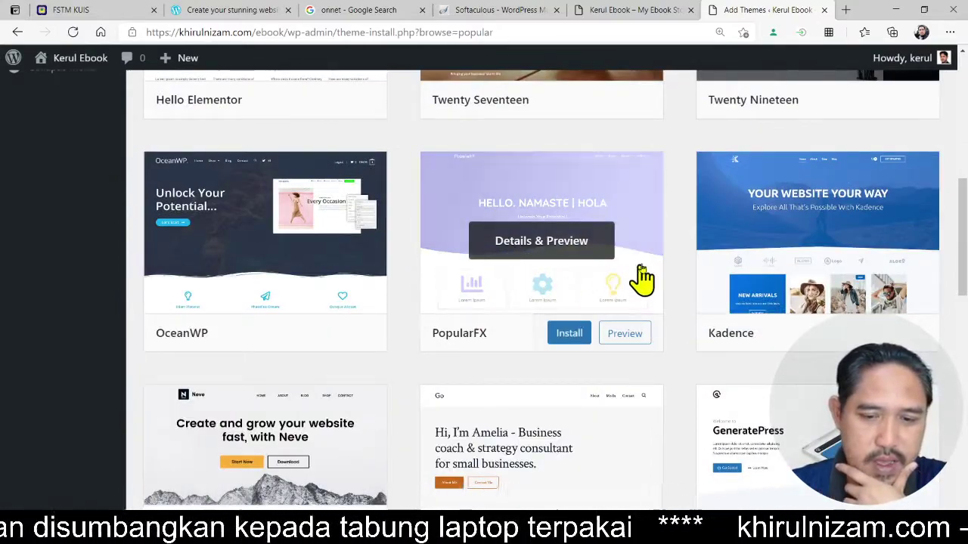
{"action": "scroll", "coordinate": [679, 268], "scroll_direction": "down", "scroll_amount": 3}
{"action": "scroll", "coordinate": [683, 270], "scroll_direction": "down", "scroll_amount": 4}
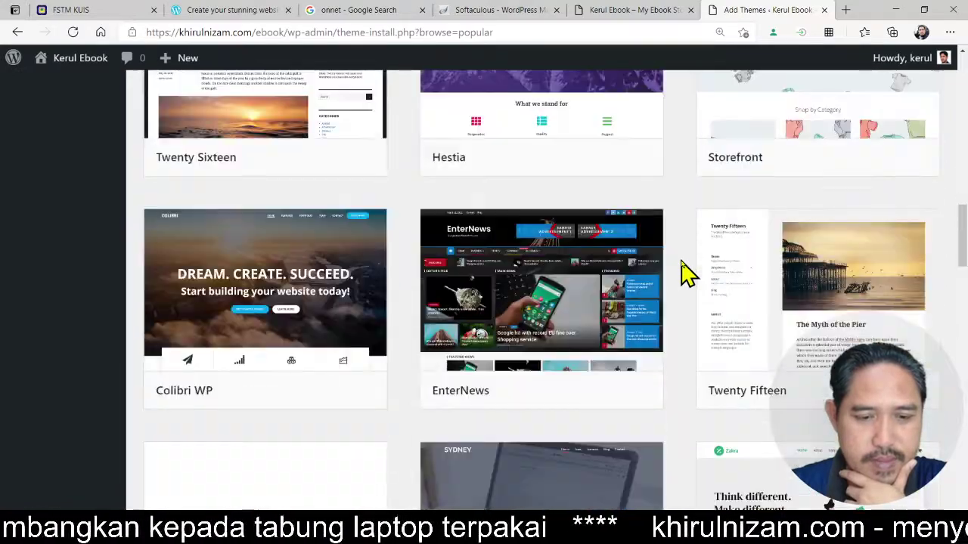
{"action": "scroll", "coordinate": [683, 270], "scroll_direction": "up", "scroll_amount": 3}
{"action": "scroll", "coordinate": [690, 337], "scroll_direction": "down", "scroll_amount": 3}
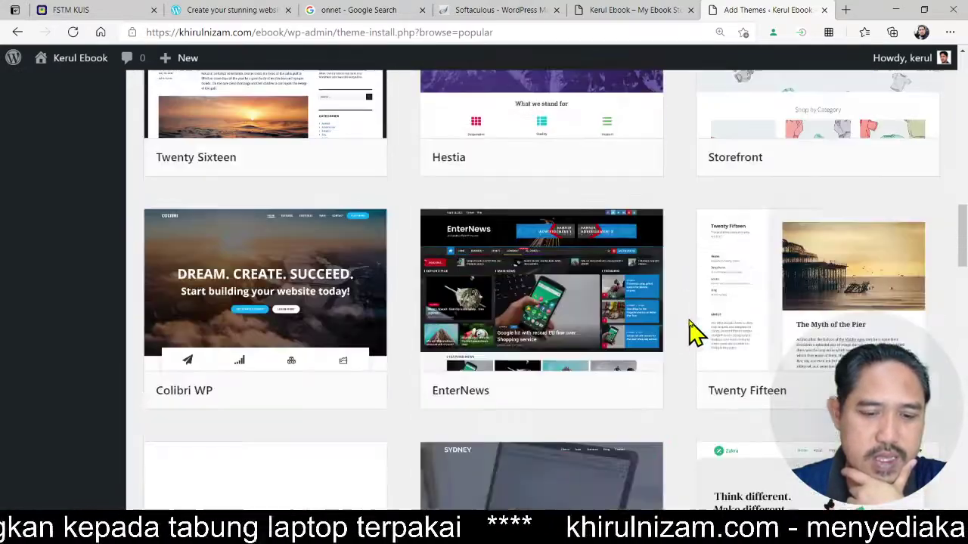
{"action": "scroll", "coordinate": [694, 333], "scroll_direction": "up", "scroll_amount": 3}
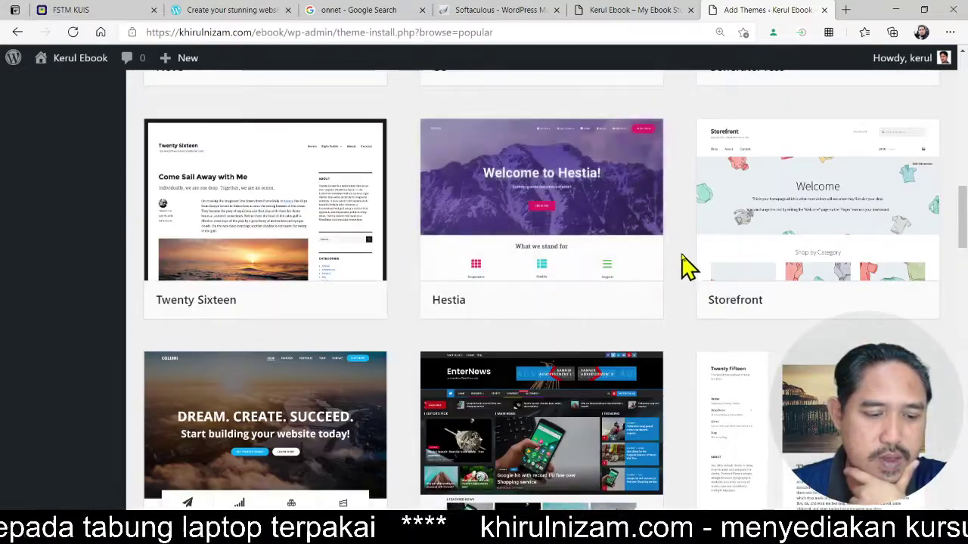
{"action": "scroll", "coordinate": [687, 265], "scroll_direction": "down", "scroll_amount": 3}
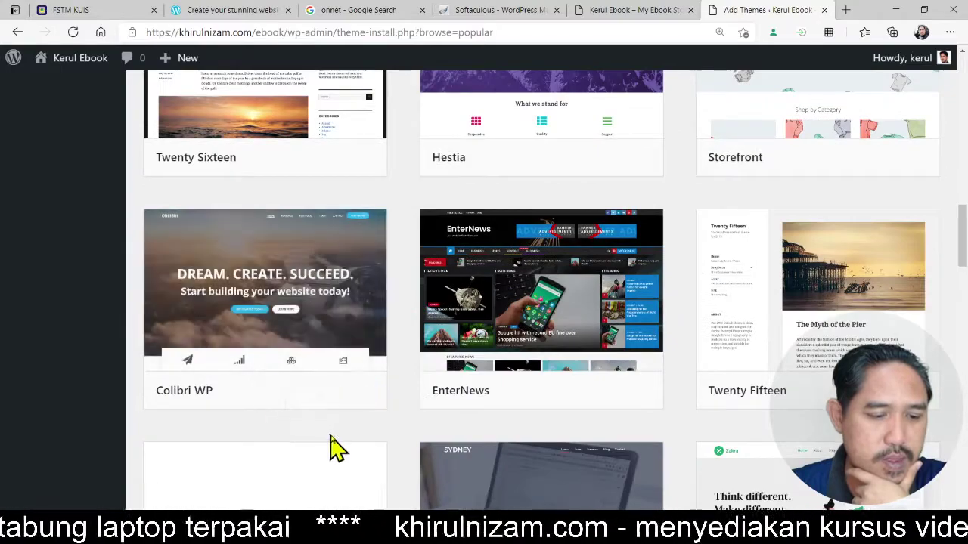
{"action": "mouse_move", "coordinate": [310, 317]}
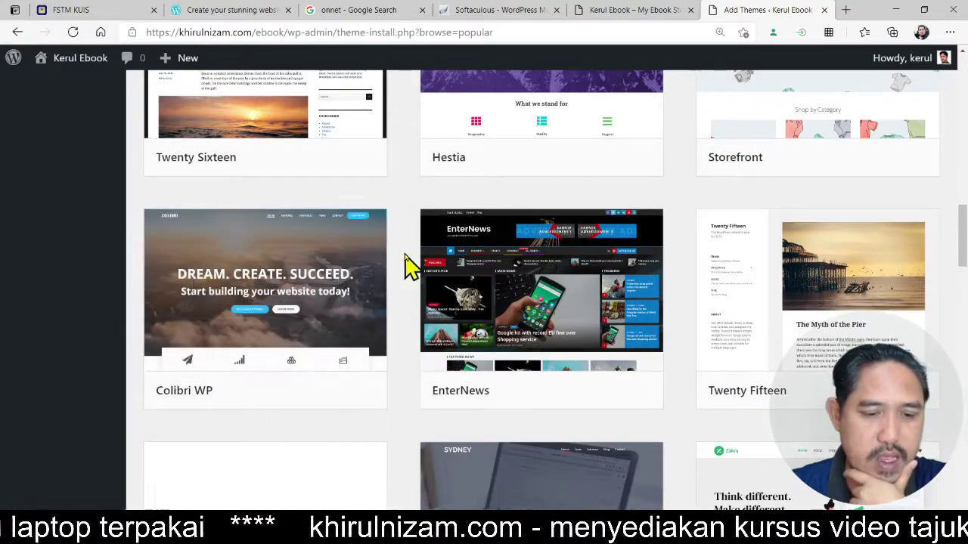
{"action": "mouse_move", "coordinate": [280, 298]}
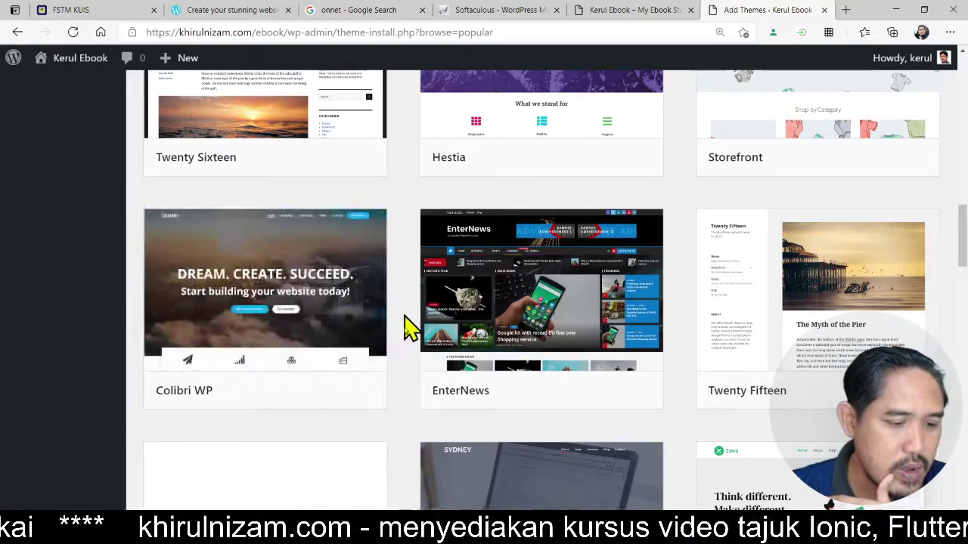
- Install the Colibri WP theme, wait until it shows Installed, then activate it
{"action": "left_click", "coordinate": [291, 394]}
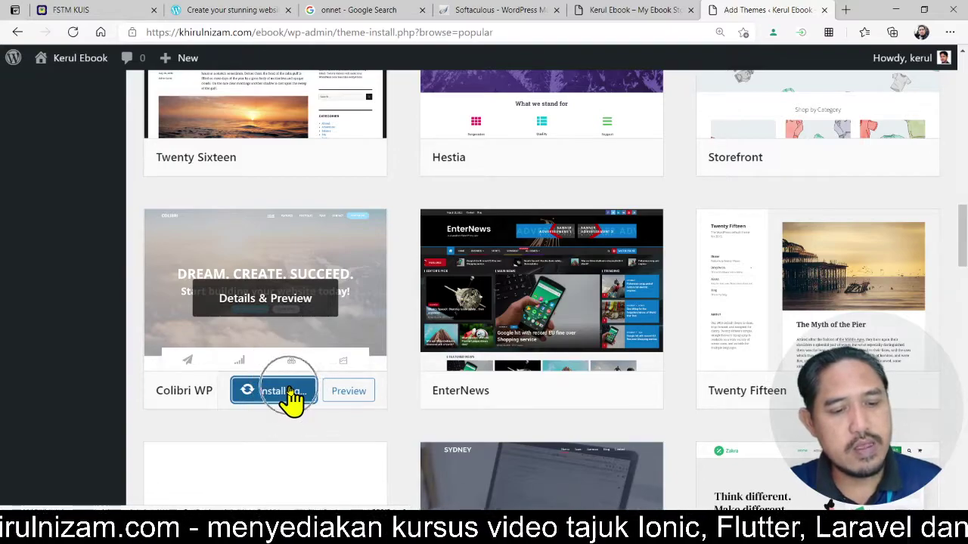
{"action": "left_click", "coordinate": [291, 400]}
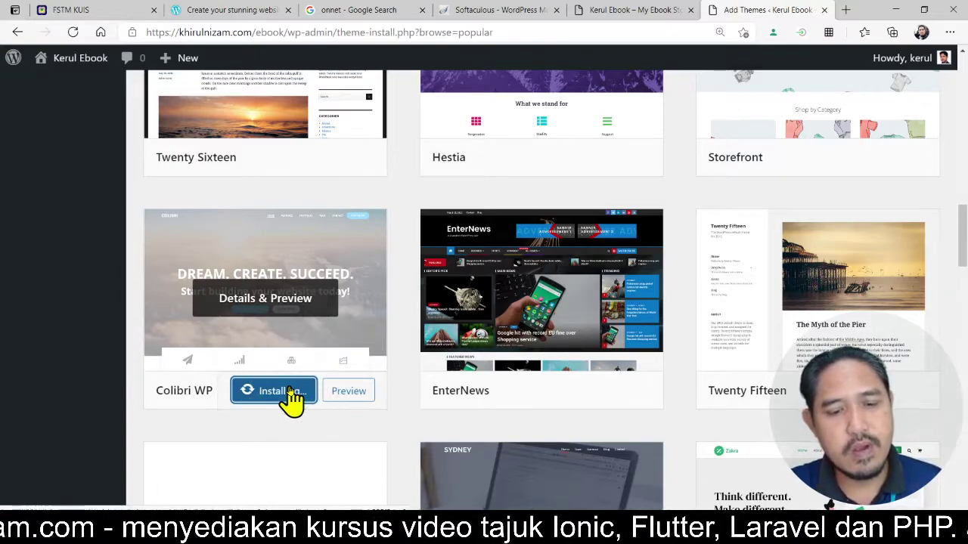
{"action": "left_click", "coordinate": [291, 401]}
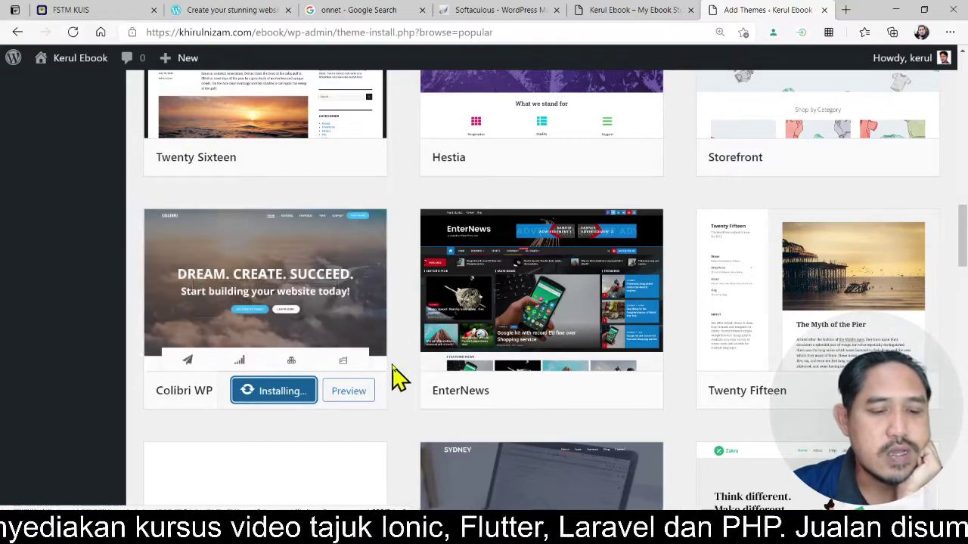
{"action": "scroll", "coordinate": [411, 432], "scroll_direction": "down", "scroll_amount": 2}
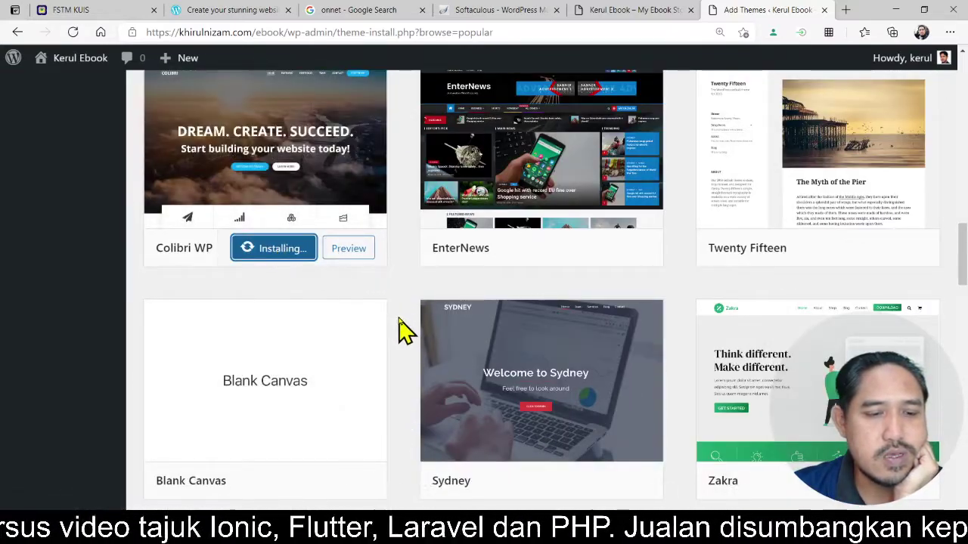
{"action": "scroll", "coordinate": [404, 328], "scroll_direction": "down", "scroll_amount": 3}
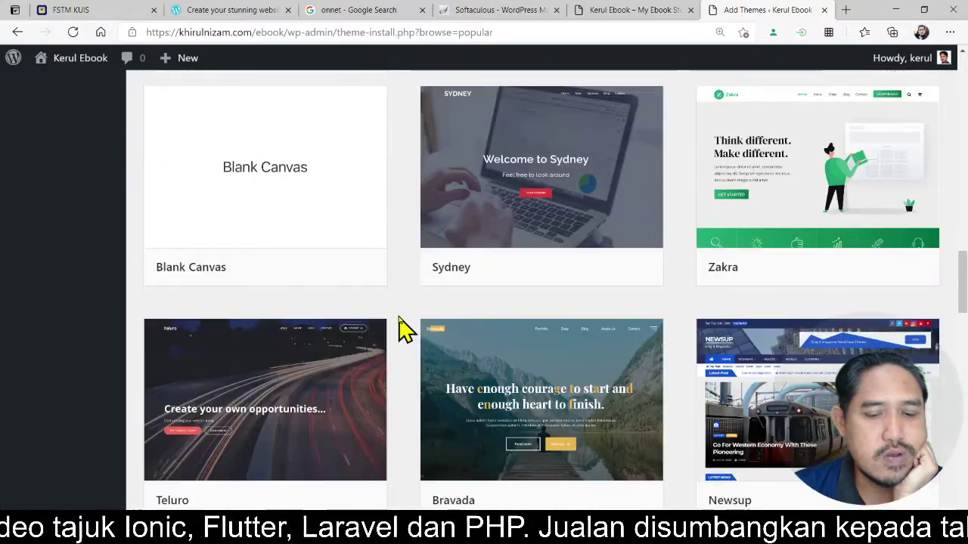
{"action": "scroll", "coordinate": [404, 329], "scroll_direction": "up", "scroll_amount": 5}
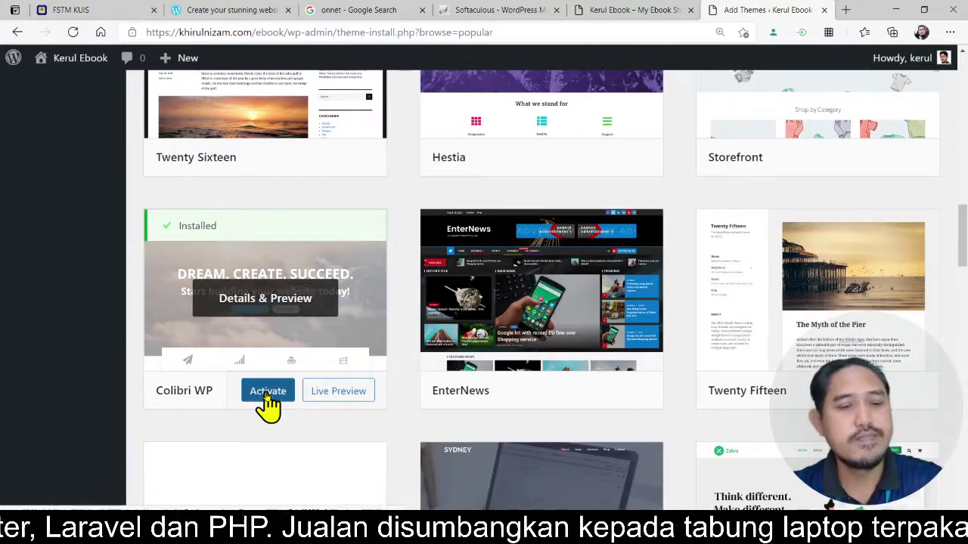
{"action": "left_click", "coordinate": [267, 395]}
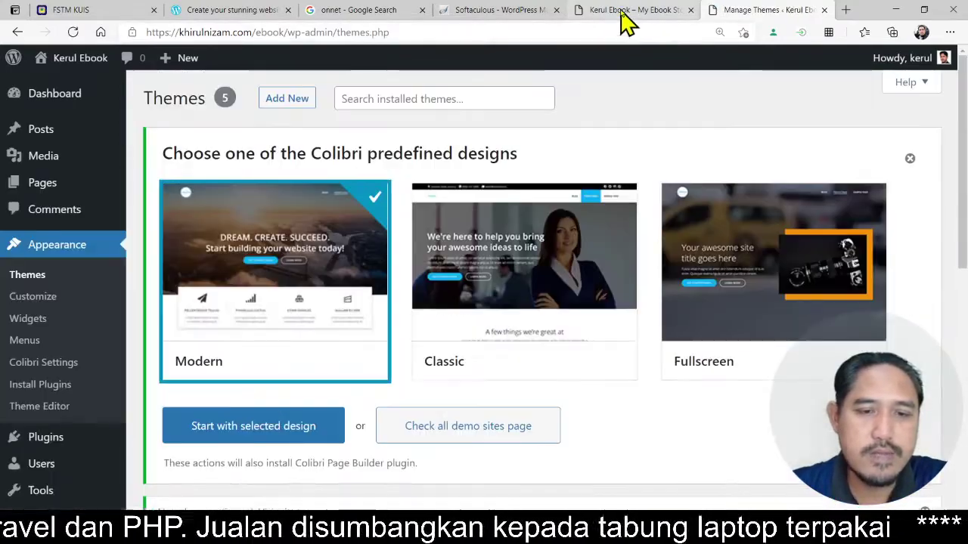
- Reload the front page to preview the site in the Colibri WP theme
{"action": "left_click", "coordinate": [621, 10]}
{"action": "left_click", "coordinate": [587, 32]}
{"action": "key", "text": "Return"}
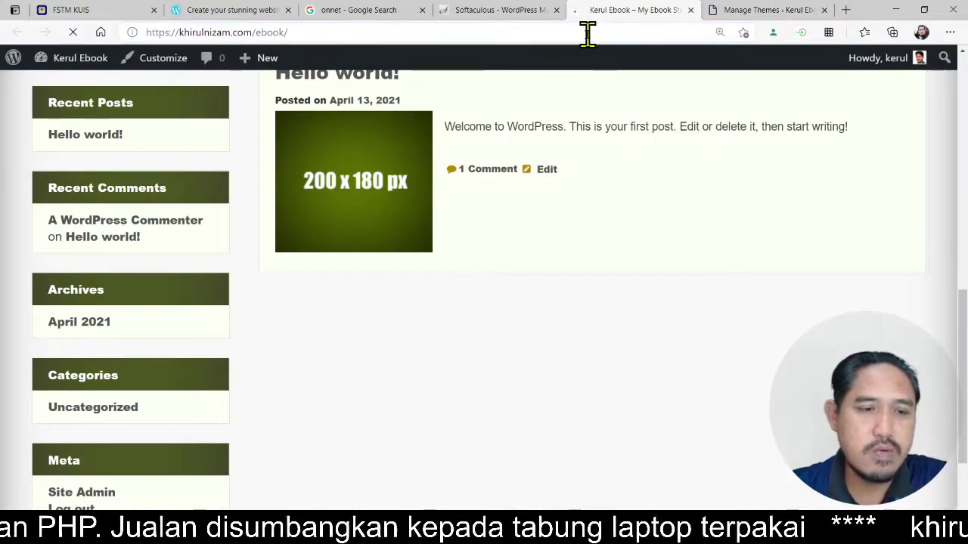
{"action": "scroll", "coordinate": [659, 223], "scroll_direction": "up", "scroll_amount": 5}
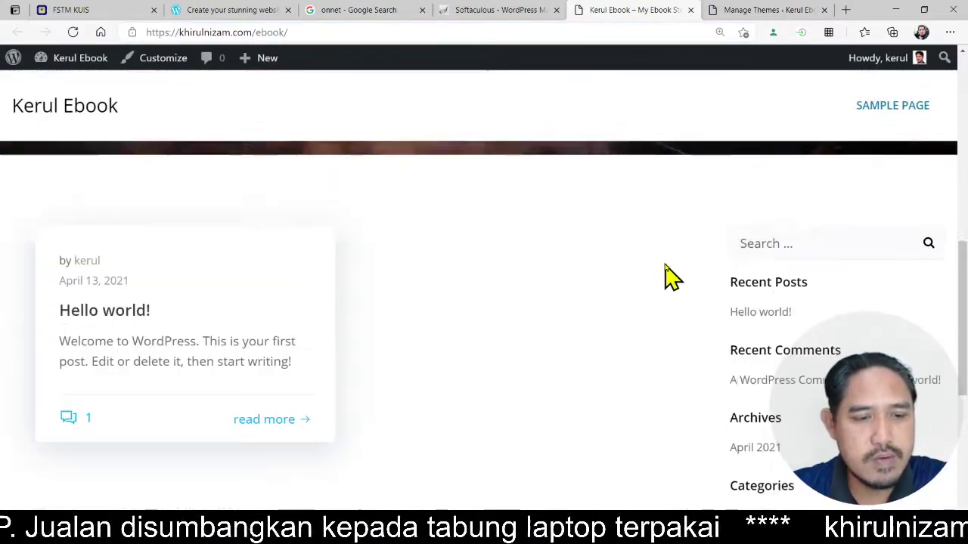
{"action": "scroll", "coordinate": [665, 276], "scroll_direction": "up", "scroll_amount": 4}
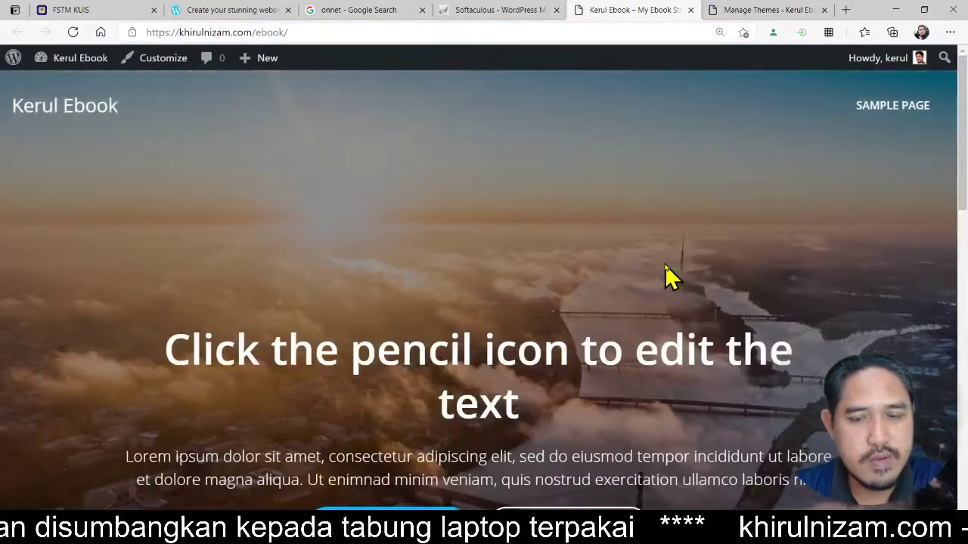
{"action": "scroll", "coordinate": [672, 341], "scroll_direction": "down", "scroll_amount": 5}
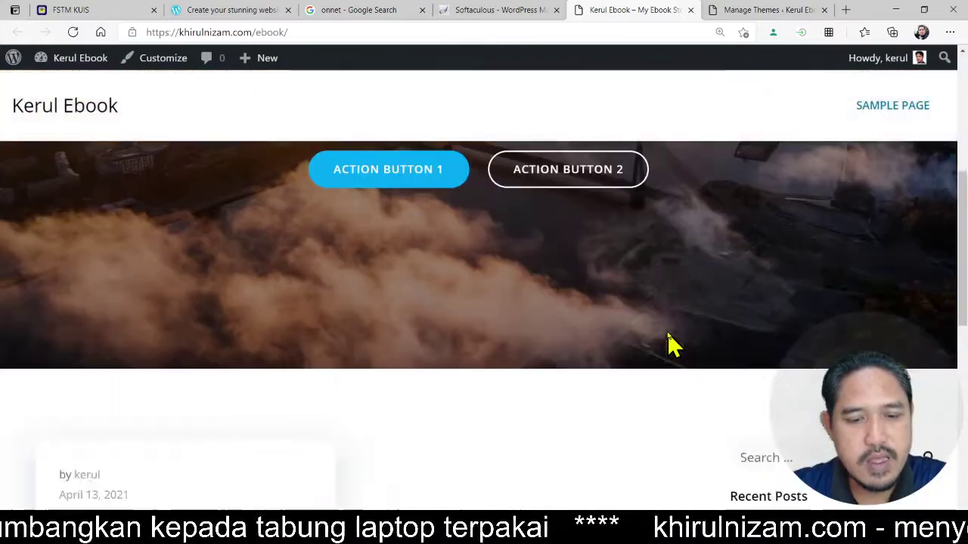
{"action": "scroll", "coordinate": [672, 341], "scroll_direction": "down", "scroll_amount": 3}
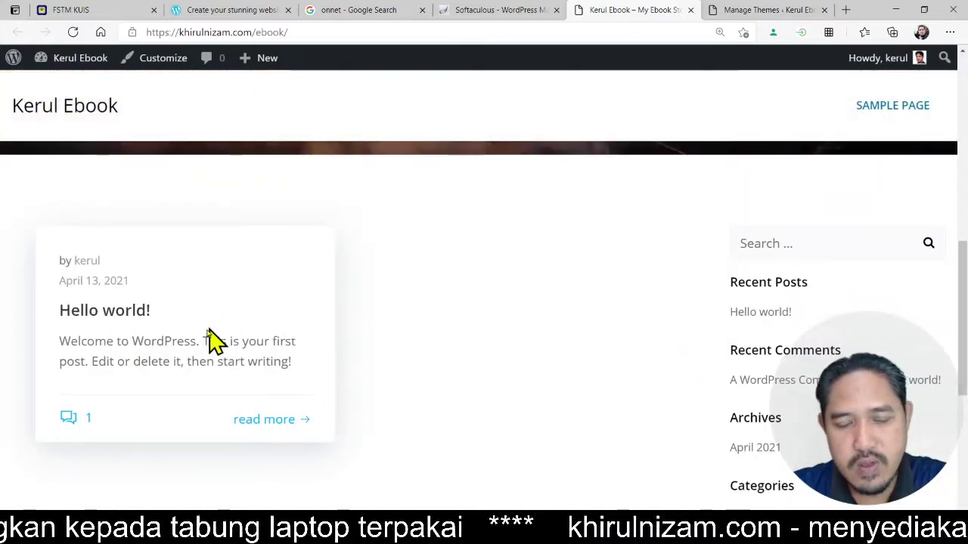
{"action": "scroll", "coordinate": [267, 337], "scroll_direction": "up", "scroll_amount": 7}
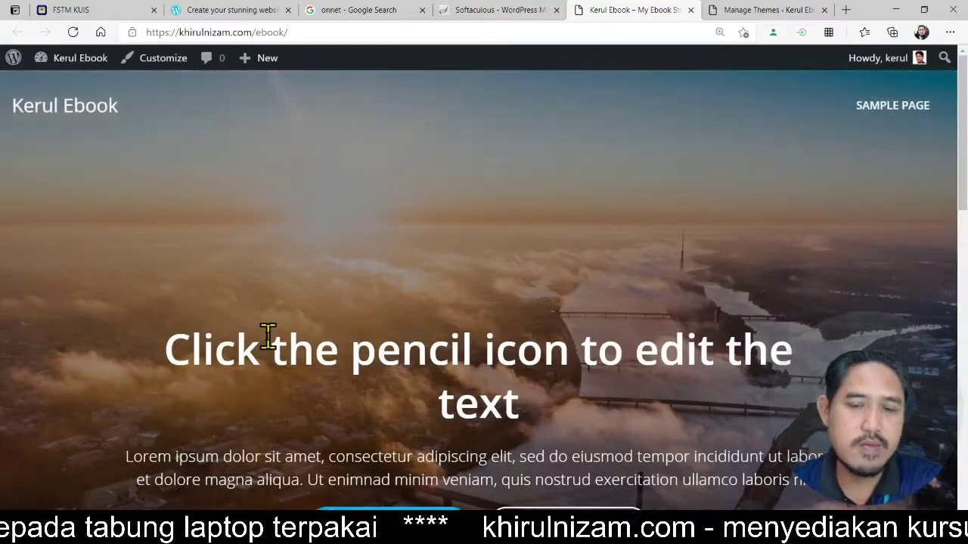
{"action": "scroll", "coordinate": [525, 275], "scroll_direction": "down", "scroll_amount": 7}
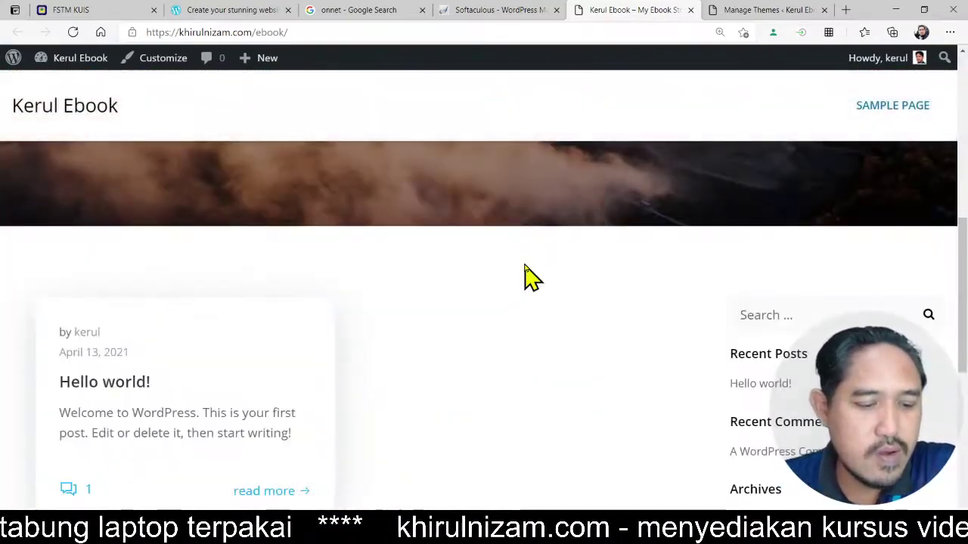
{"action": "scroll", "coordinate": [531, 278], "scroll_direction": "down", "scroll_amount": 2}
{"action": "scroll", "coordinate": [529, 276], "scroll_direction": "up", "scroll_amount": 2}
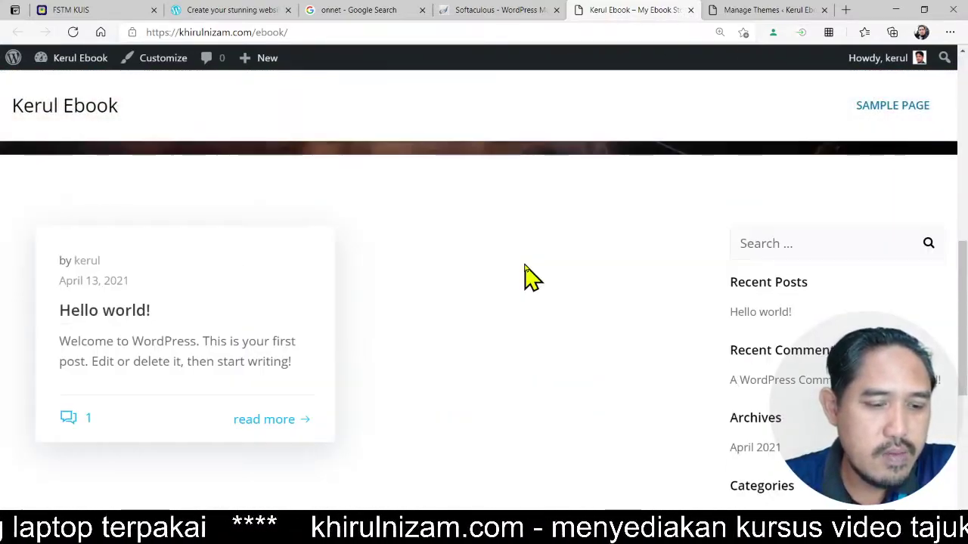
{"action": "scroll", "coordinate": [525, 277], "scroll_direction": "down", "scroll_amount": 2}
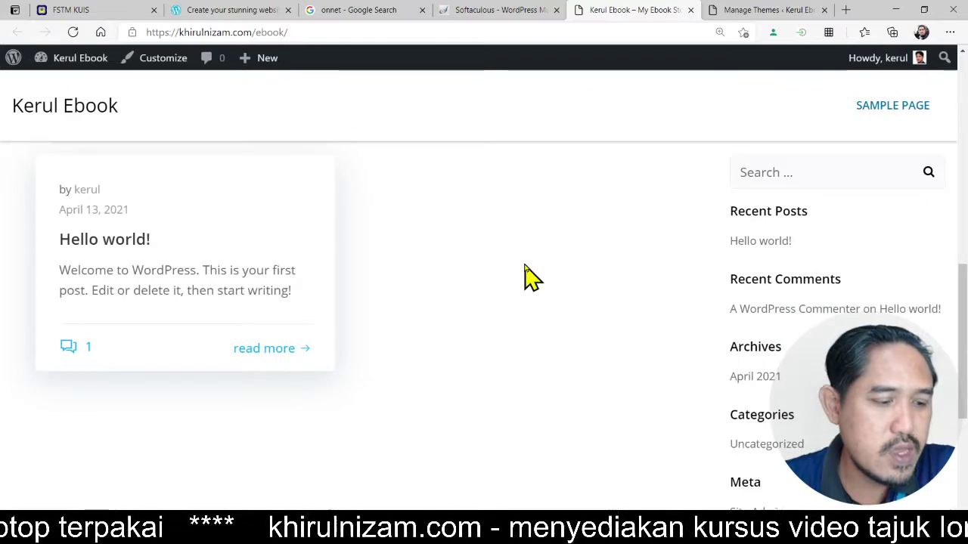
- Click an element on the Colibri front page several times and scroll through the page
{"action": "left_click", "coordinate": [158, 270]}
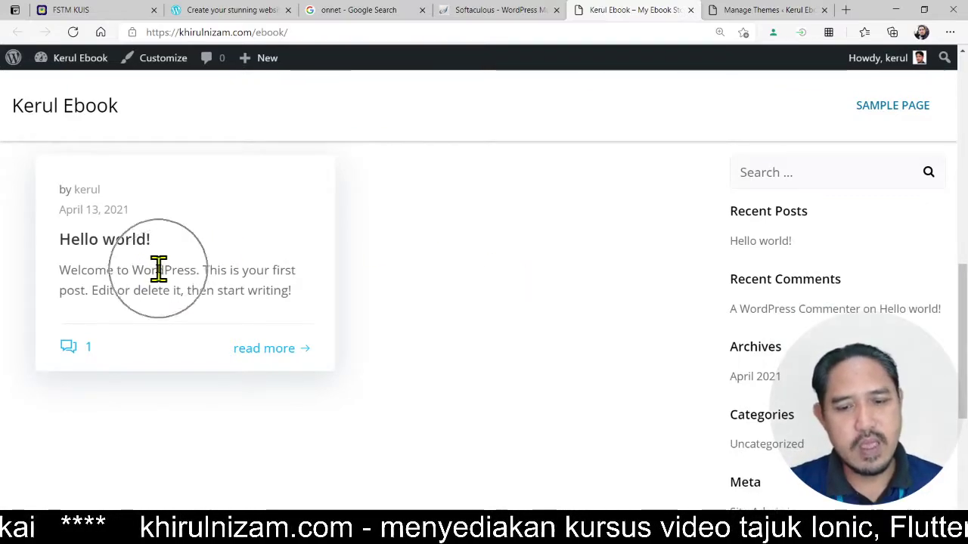
{"action": "left_click", "coordinate": [226, 270]}
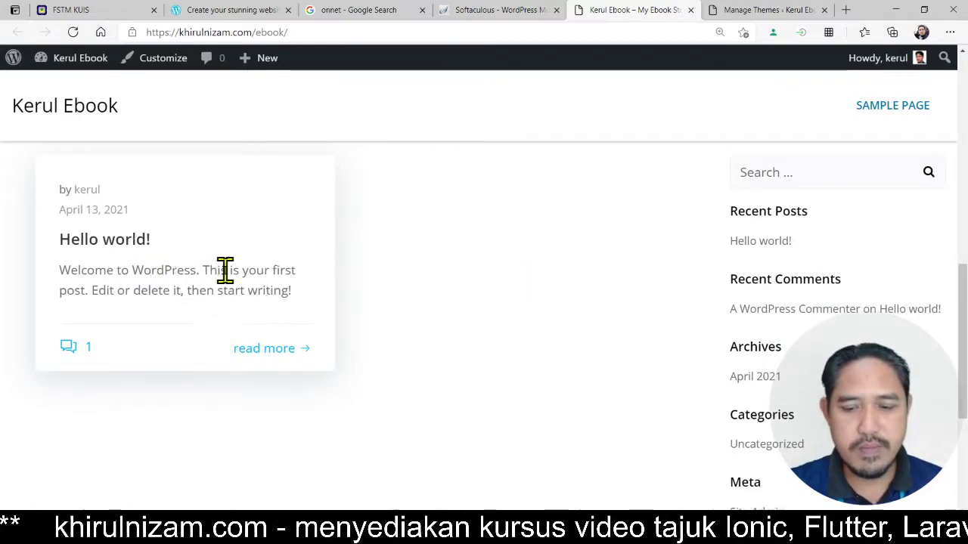
{"action": "left_click", "coordinate": [225, 270]}
{"action": "left_click", "coordinate": [226, 270]}
{"action": "left_click", "coordinate": [225, 270]}
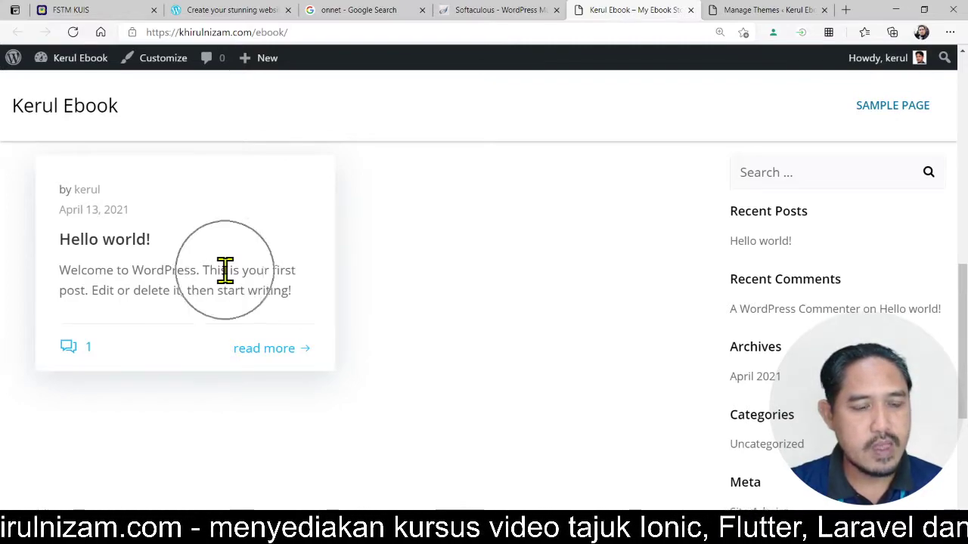
{"action": "left_click", "coordinate": [225, 270]}
{"action": "left_click", "coordinate": [225, 269]}
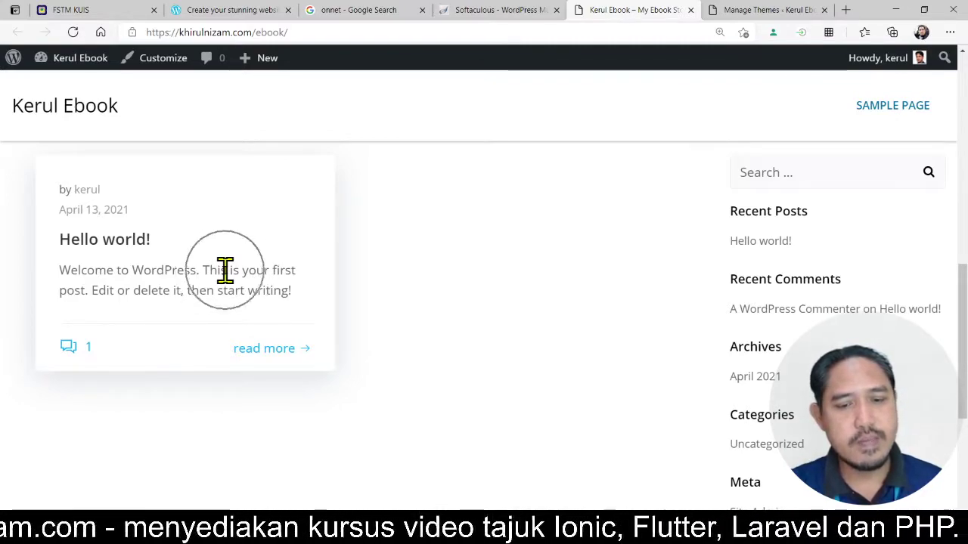
{"action": "scroll", "coordinate": [240, 275], "scroll_direction": "down", "scroll_amount": 1}
{"action": "scroll", "coordinate": [240, 274], "scroll_direction": "up", "scroll_amount": 2}
{"action": "scroll", "coordinate": [239, 274], "scroll_direction": "up", "scroll_amount": 1}
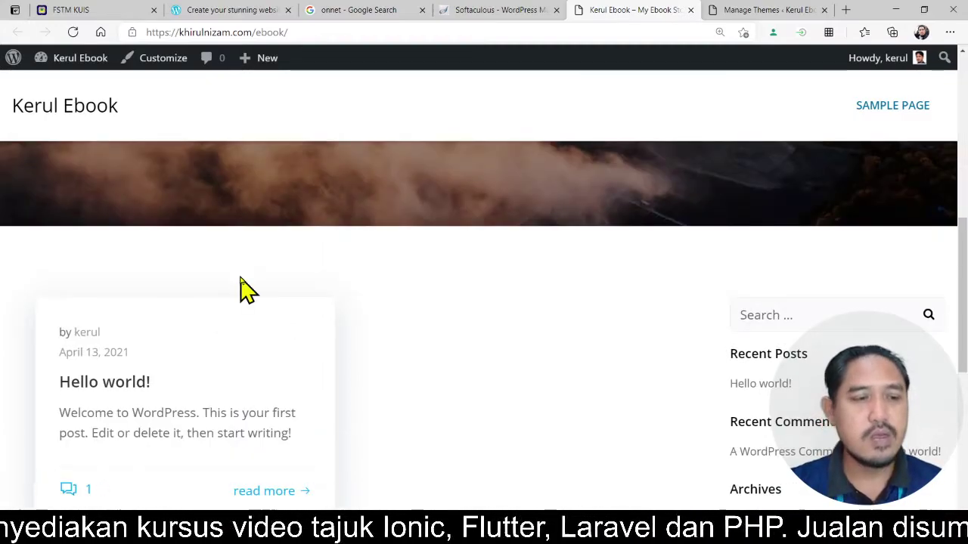
{"action": "scroll", "coordinate": [423, 320], "scroll_direction": "up", "scroll_amount": 5}
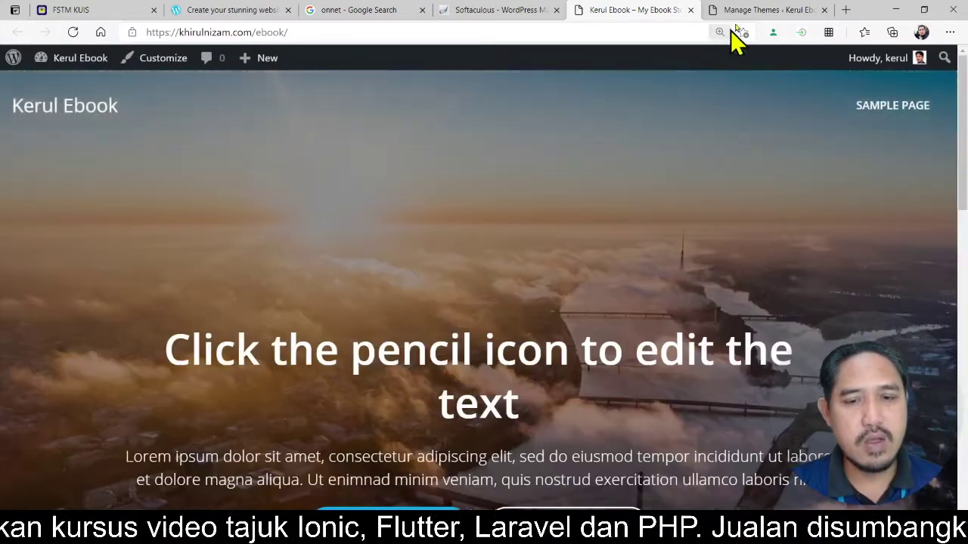
- Move through the Themes and Softaculous tabs back to the 'onnet' Google results
{"action": "left_click", "coordinate": [760, 13]}
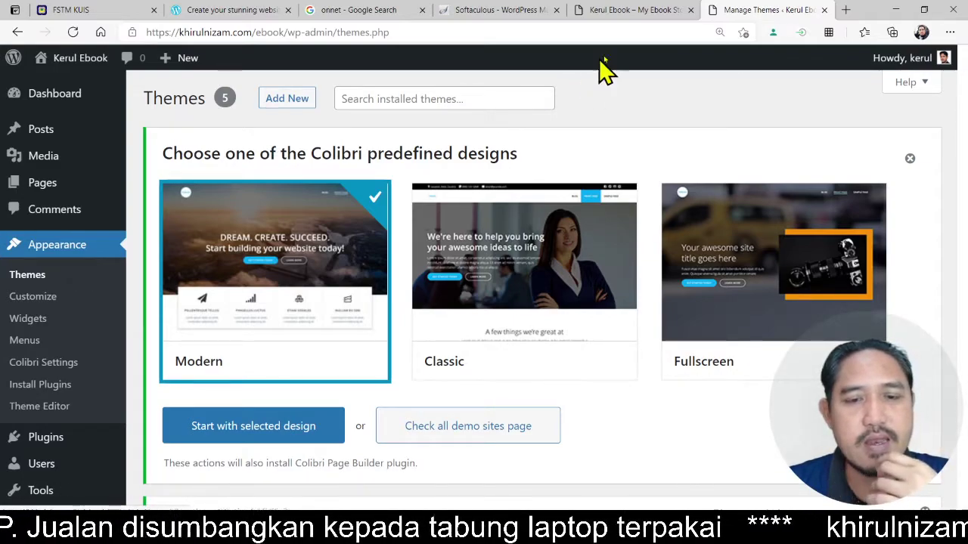
{"action": "left_click", "coordinate": [512, 15]}
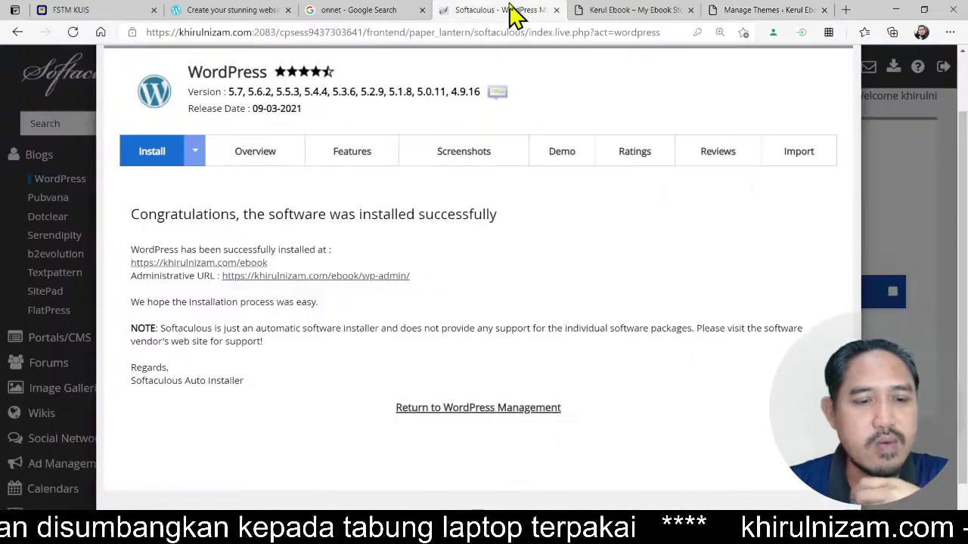
{"action": "left_click", "coordinate": [381, 13]}
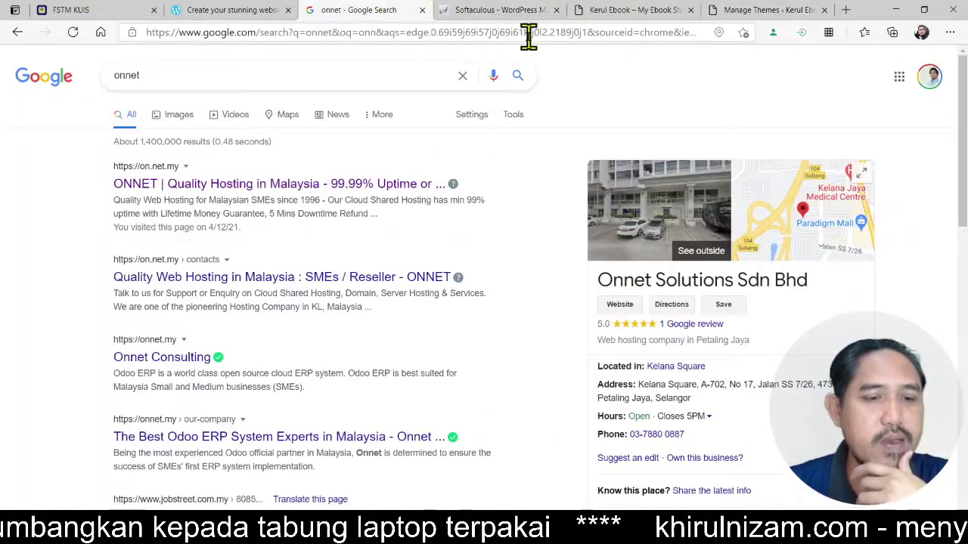
- Search Google for 'kursus php' from the address bar
{"action": "left_click", "coordinate": [557, 32]}
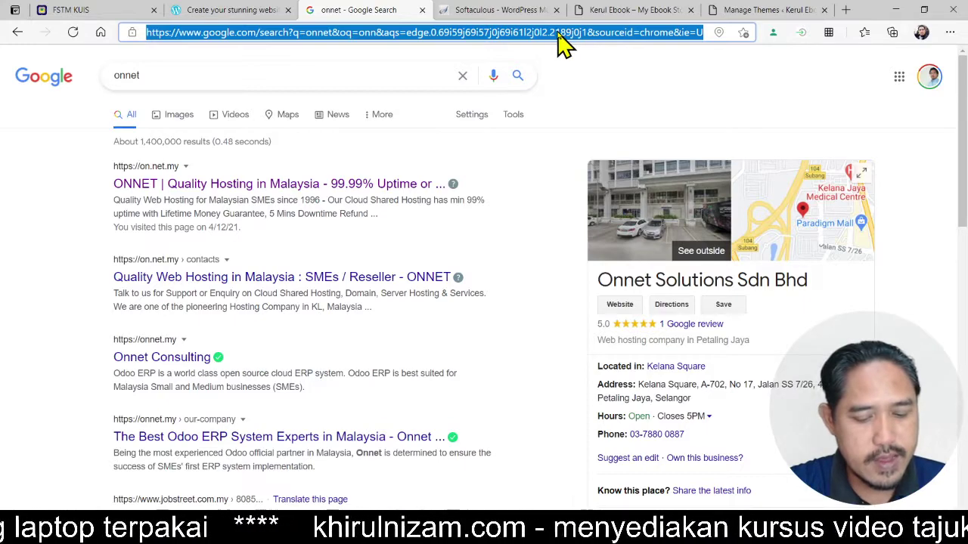
{"action": "type", "text": "kursus "}
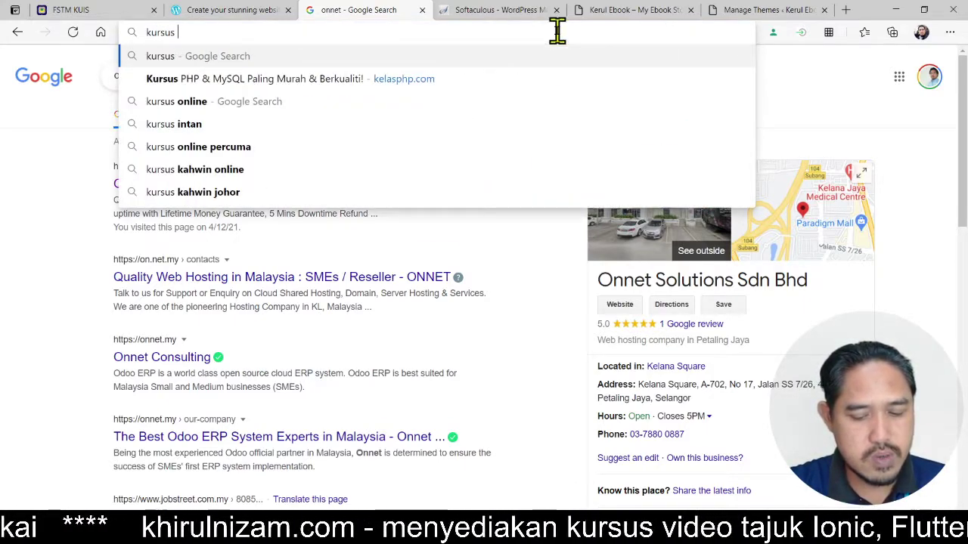
{"action": "type", "text": "php"}
{"action": "key", "text": "Return"}
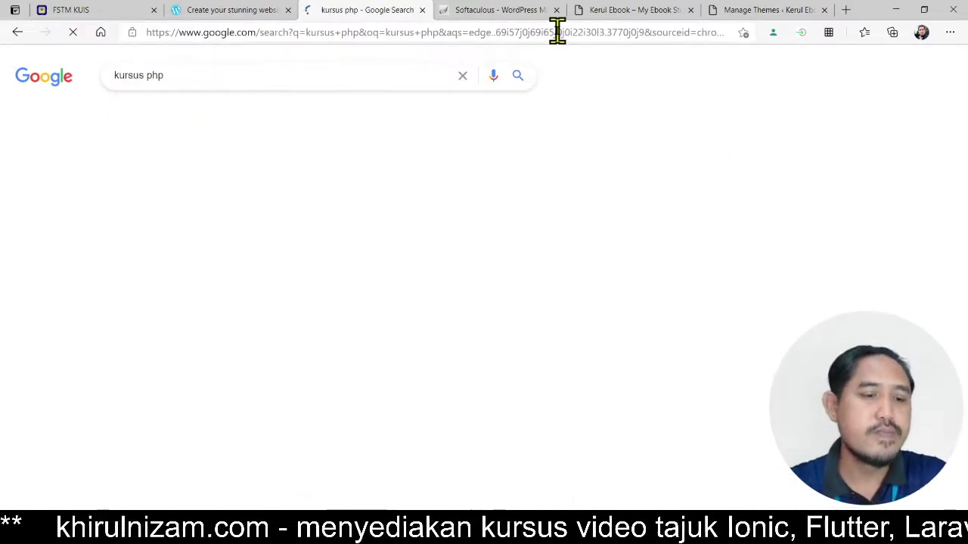
{"action": "scroll", "coordinate": [560, 260], "scroll_direction": "down", "scroll_amount": 5}
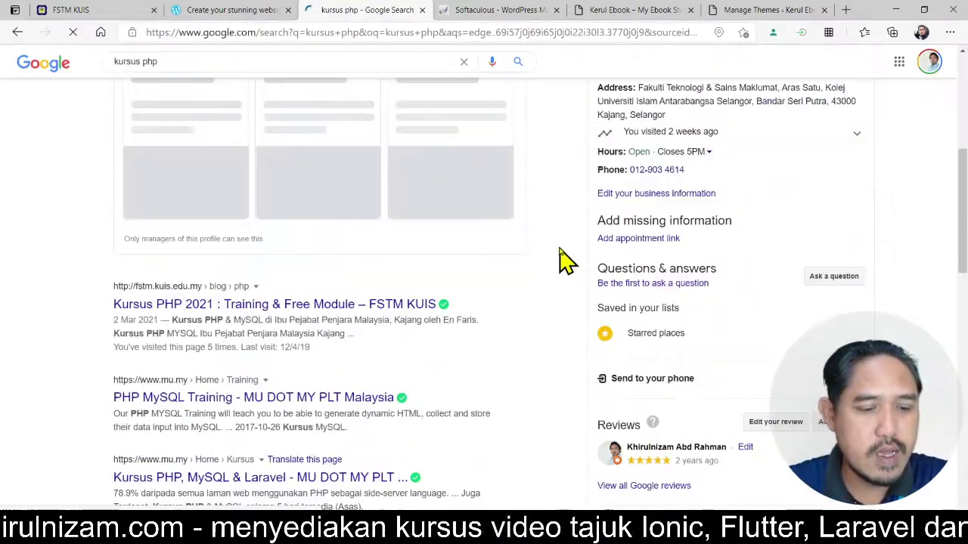
{"action": "scroll", "coordinate": [559, 261], "scroll_direction": "down", "scroll_amount": 1}
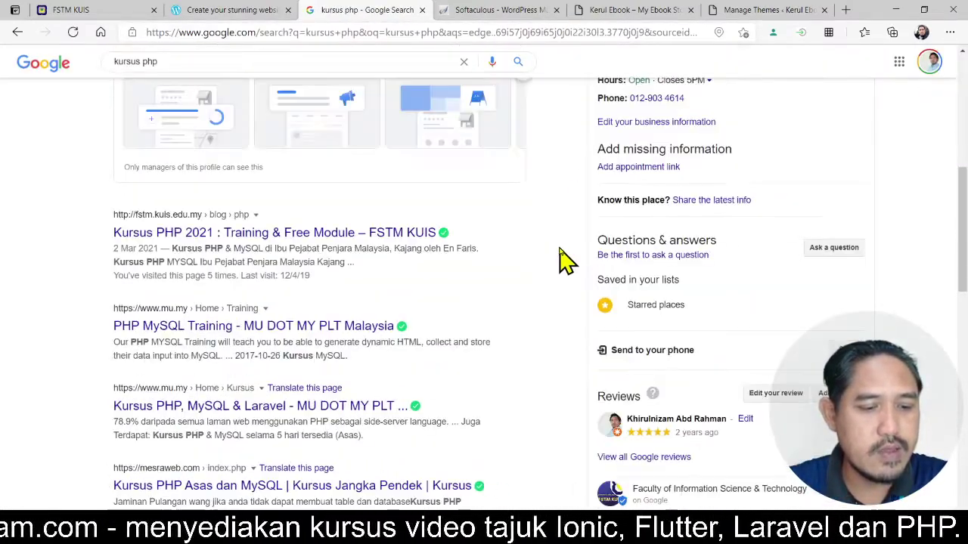
{"action": "scroll", "coordinate": [151, 242], "scroll_direction": "up", "scroll_amount": 6}
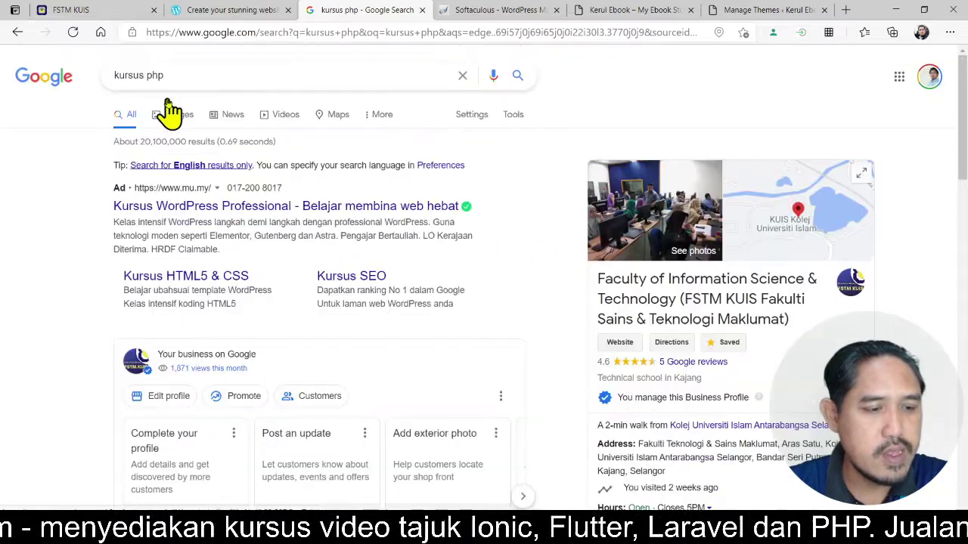
- Open the Kursus PHP 2021 FSTM KUIS result in a new tab
{"action": "left_click_drag", "start_coordinate": [182, 75], "coordinate": [89, 89]}
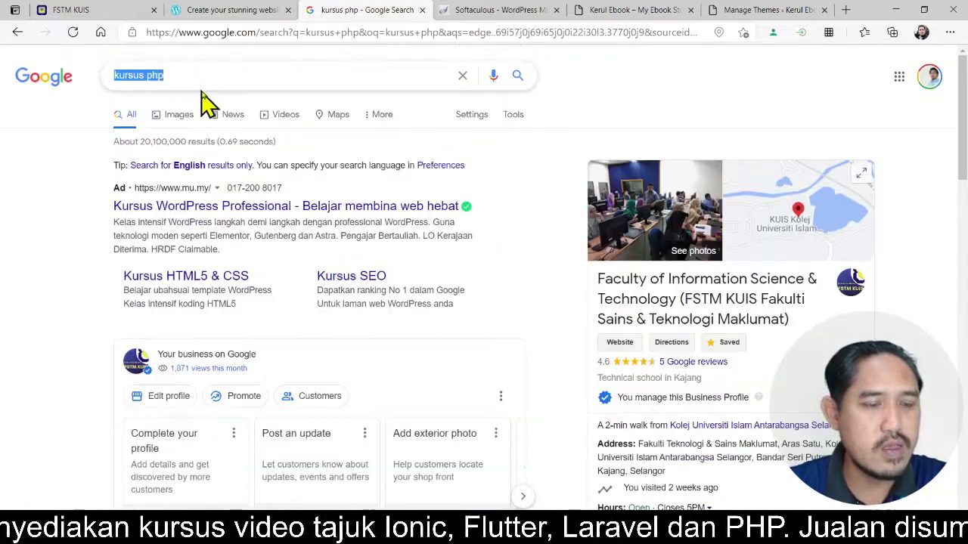
{"action": "scroll", "coordinate": [91, 253], "scroll_direction": "down", "scroll_amount": 1}
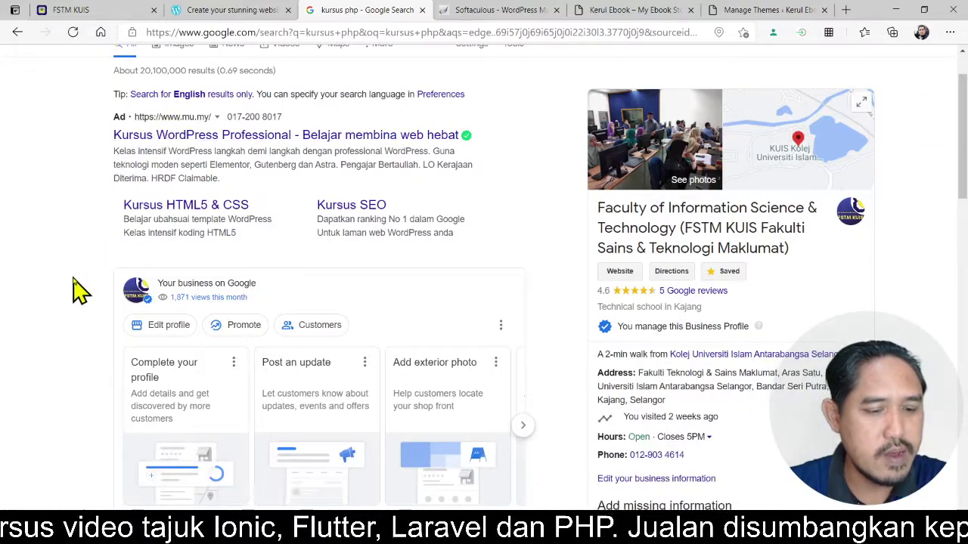
{"action": "scroll", "coordinate": [81, 291], "scroll_direction": "down", "scroll_amount": 2}
{"action": "scroll", "coordinate": [81, 291], "scroll_direction": "down", "scroll_amount": 4}
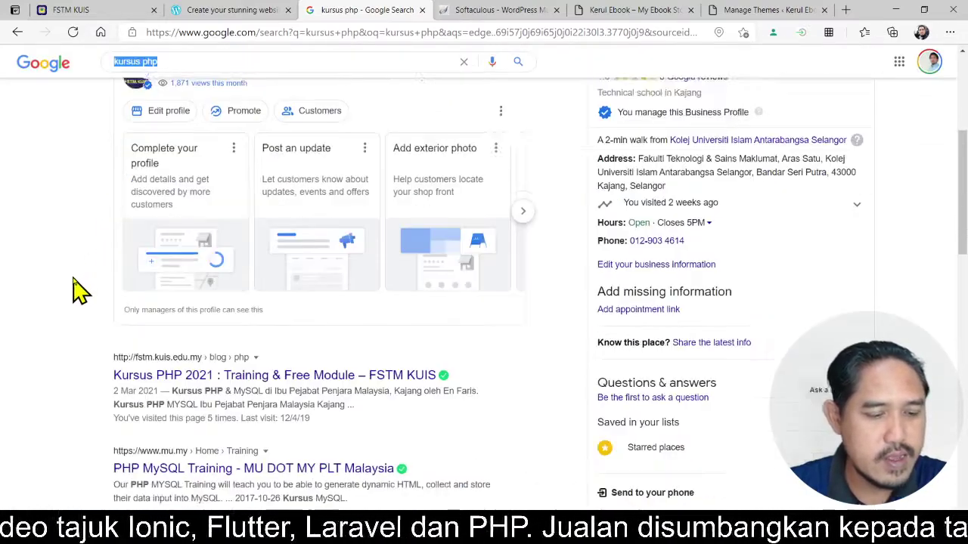
{"action": "scroll", "coordinate": [77, 291], "scroll_direction": "down", "scroll_amount": 1}
{"action": "scroll", "coordinate": [83, 279], "scroll_direction": "up", "scroll_amount": 1}
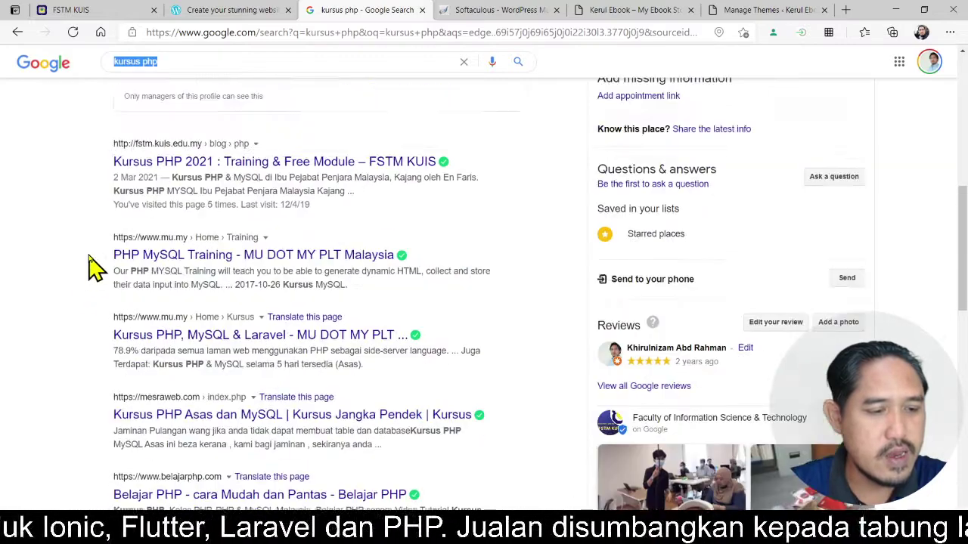
{"action": "right_click", "coordinate": [198, 171]}
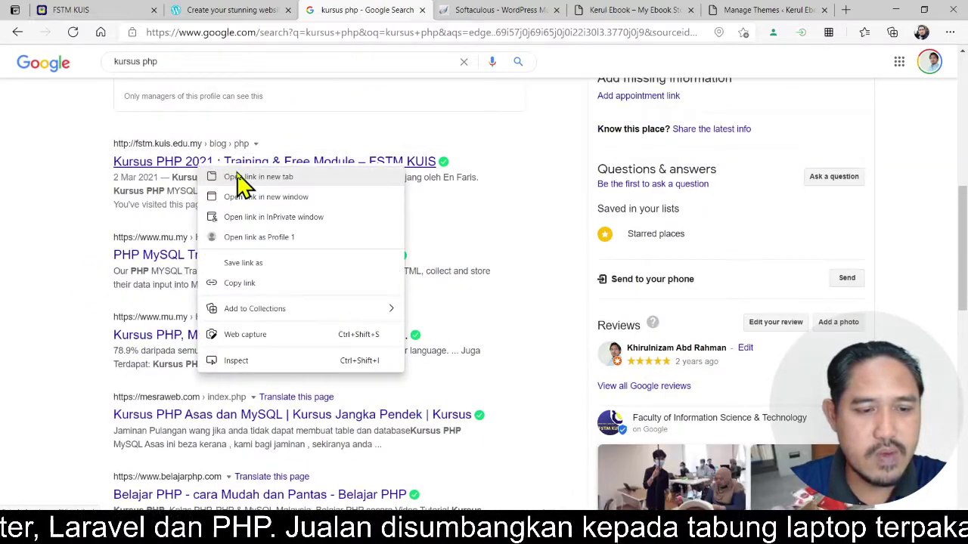
{"action": "left_click", "coordinate": [239, 177]}
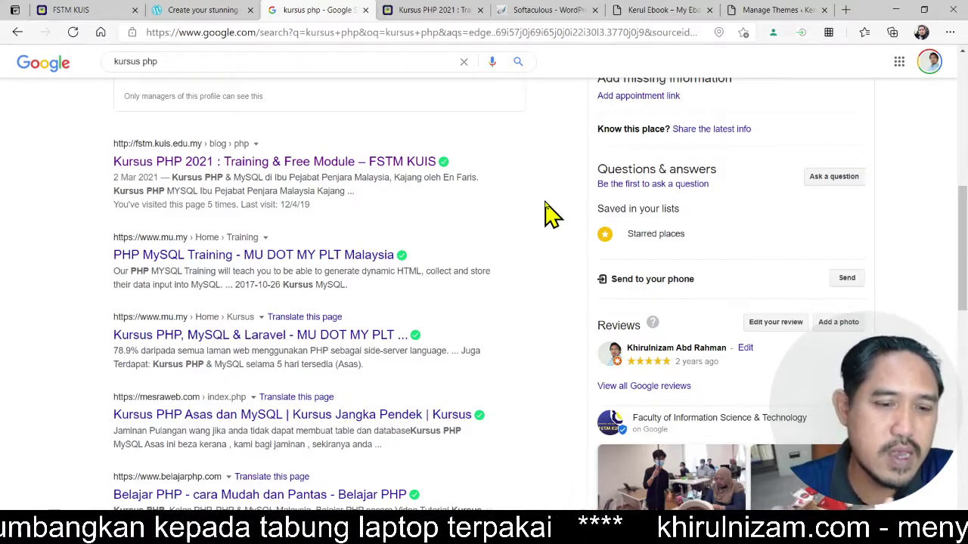
- View the Kursus PHP 2021 page, then return to the kursus php results
{"action": "scroll", "coordinate": [550, 215], "scroll_direction": "up", "scroll_amount": 2}
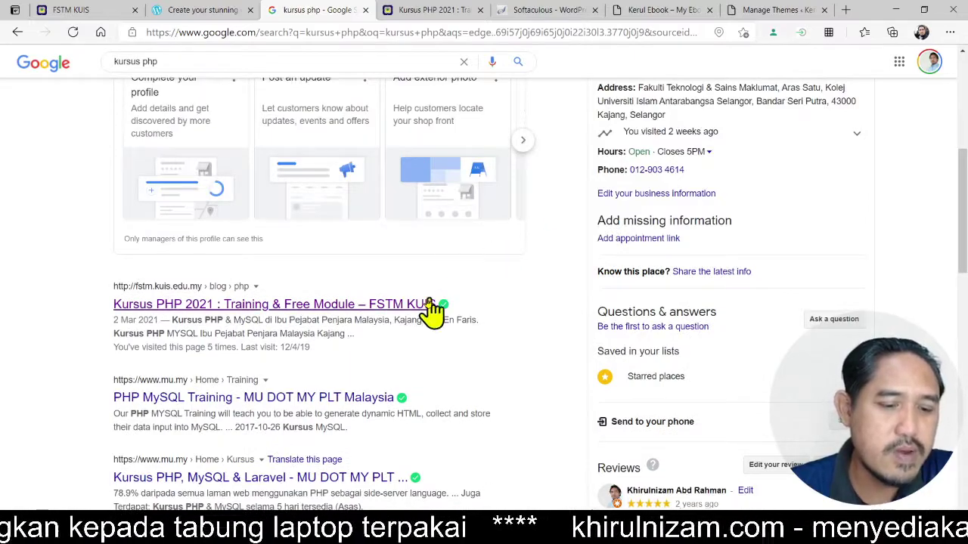
{"action": "scroll", "coordinate": [408, 313], "scroll_direction": "up", "scroll_amount": 3}
{"action": "scroll", "coordinate": [274, 320], "scroll_direction": "down", "scroll_amount": 4}
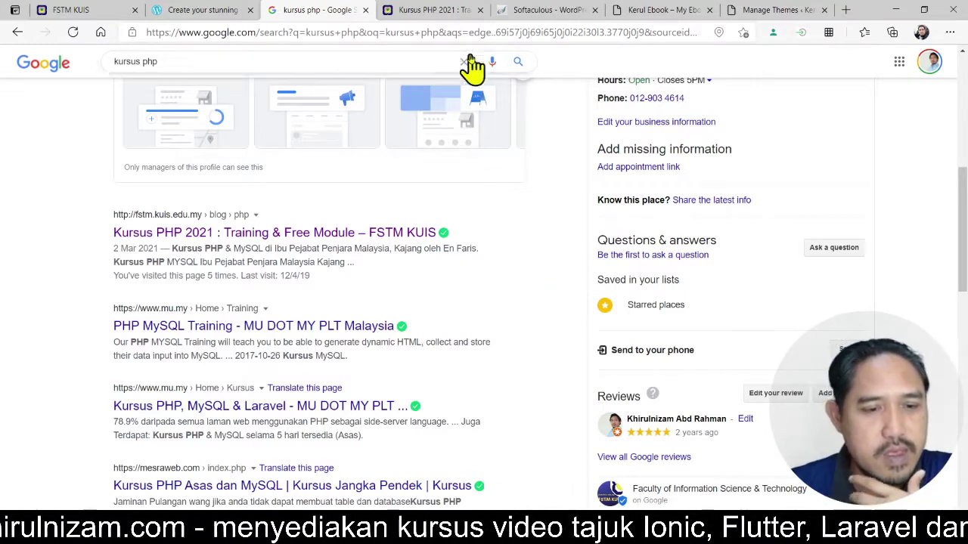
{"action": "left_click", "coordinate": [457, 11]}
{"action": "scroll", "coordinate": [626, 349], "scroll_direction": "down", "scroll_amount": 15}
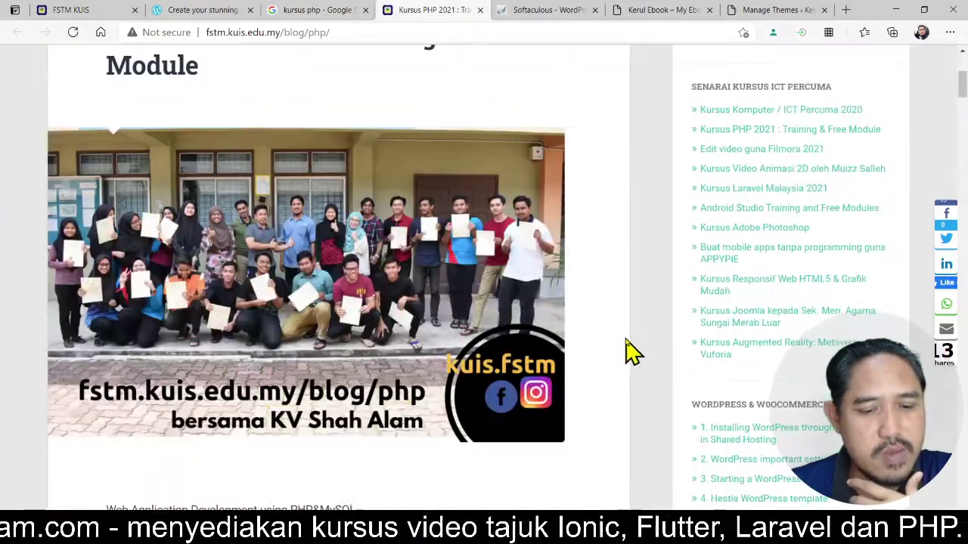
{"action": "left_click", "coordinate": [336, 11]}
- Scroll down the kursus php results and go to results page 3
{"action": "scroll", "coordinate": [451, 333], "scroll_direction": "down", "scroll_amount": 2}
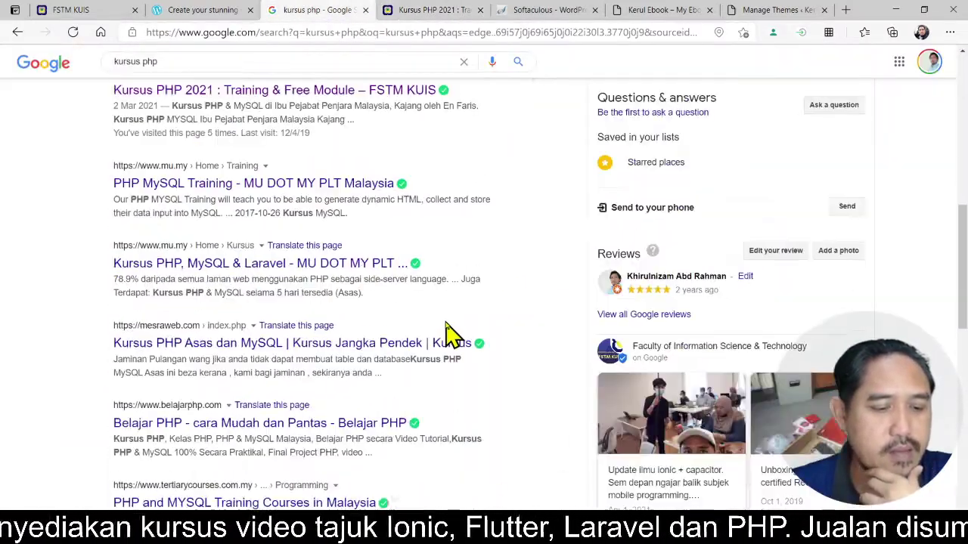
{"action": "scroll", "coordinate": [446, 333], "scroll_direction": "up", "scroll_amount": 8}
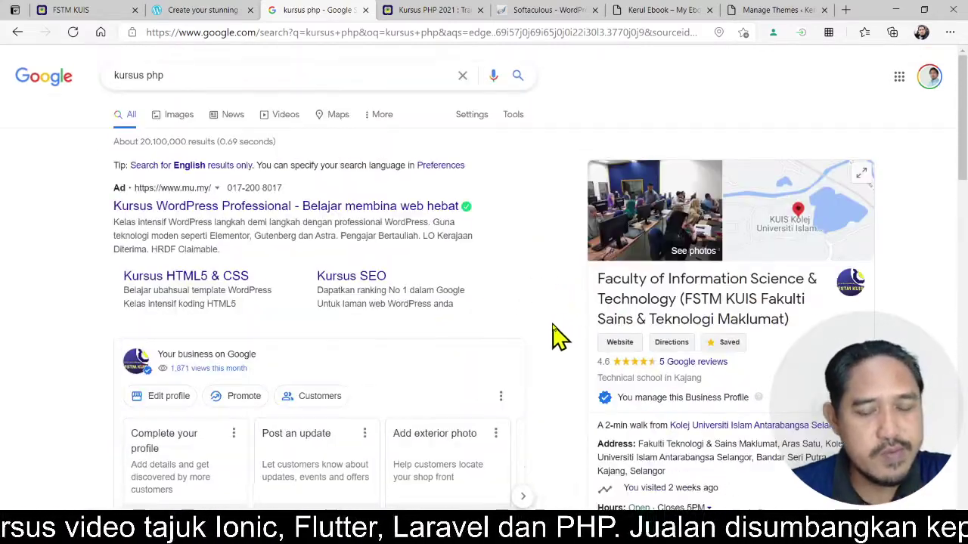
{"action": "scroll", "coordinate": [554, 336], "scroll_direction": "down", "scroll_amount": 3}
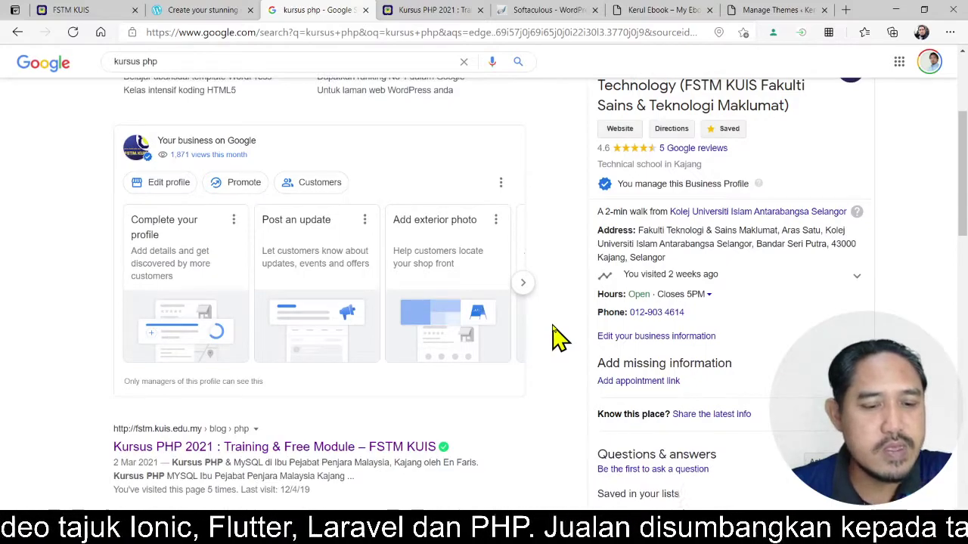
{"action": "scroll", "coordinate": [558, 338], "scroll_direction": "down", "scroll_amount": 2}
{"action": "scroll", "coordinate": [558, 338], "scroll_direction": "up", "scroll_amount": 4}
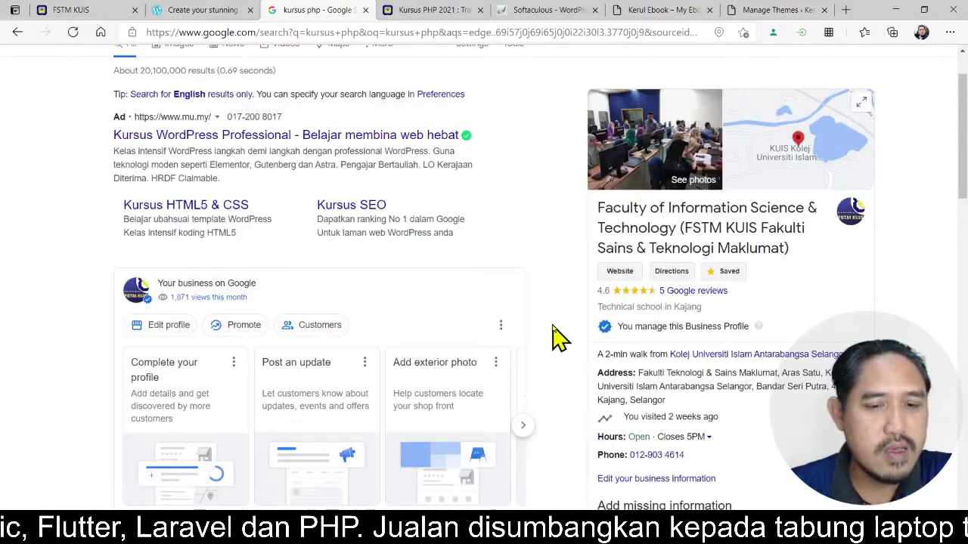
{"action": "scroll", "coordinate": [558, 338], "scroll_direction": "down", "scroll_amount": 3}
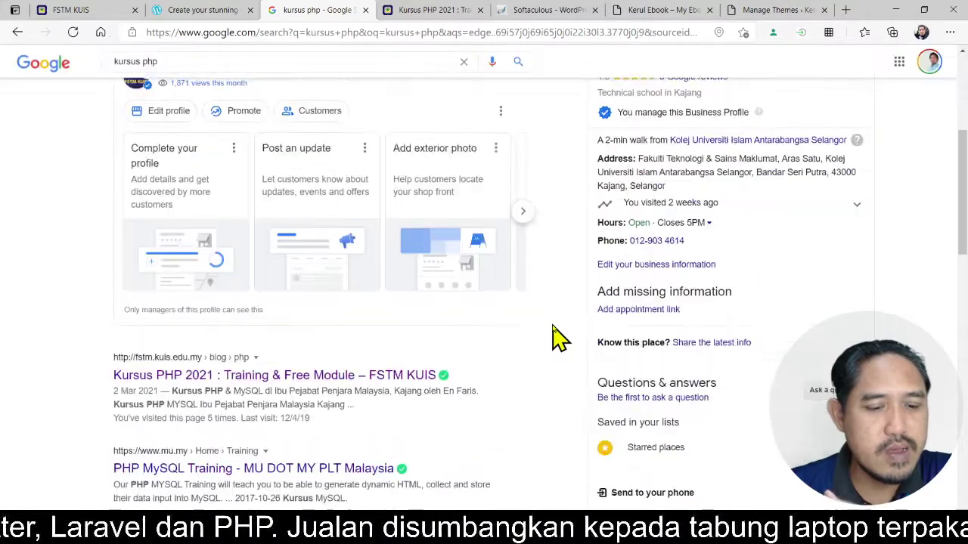
{"action": "scroll", "coordinate": [557, 338], "scroll_direction": "down", "scroll_amount": 3}
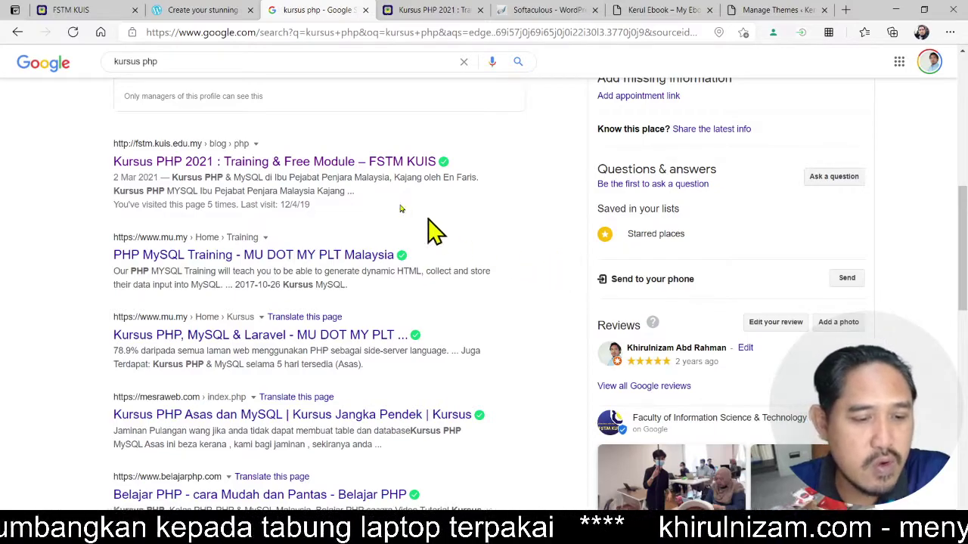
{"action": "scroll", "coordinate": [571, 355], "scroll_direction": "down", "scroll_amount": 5}
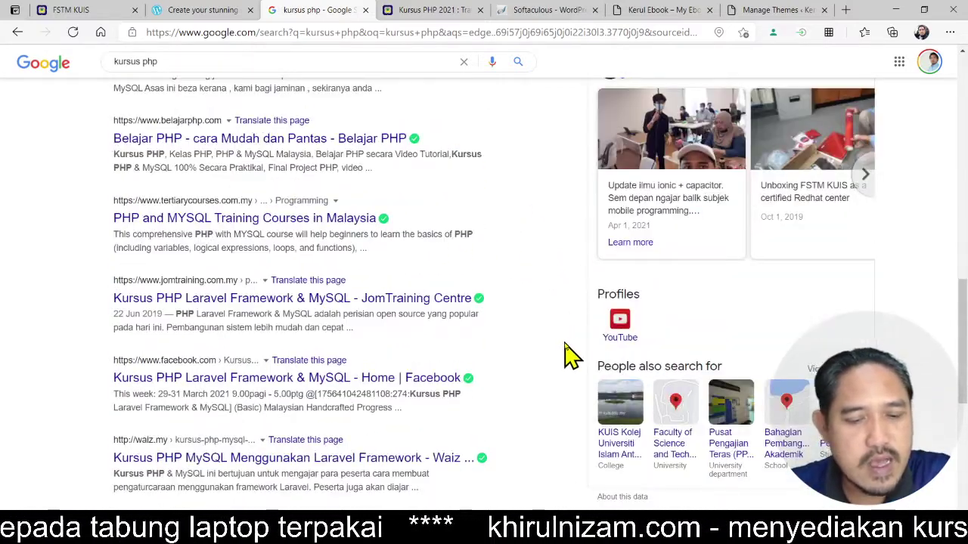
{"action": "scroll", "coordinate": [570, 355], "scroll_direction": "down", "scroll_amount": 4}
{"action": "scroll", "coordinate": [571, 355], "scroll_direction": "down", "scroll_amount": 2}
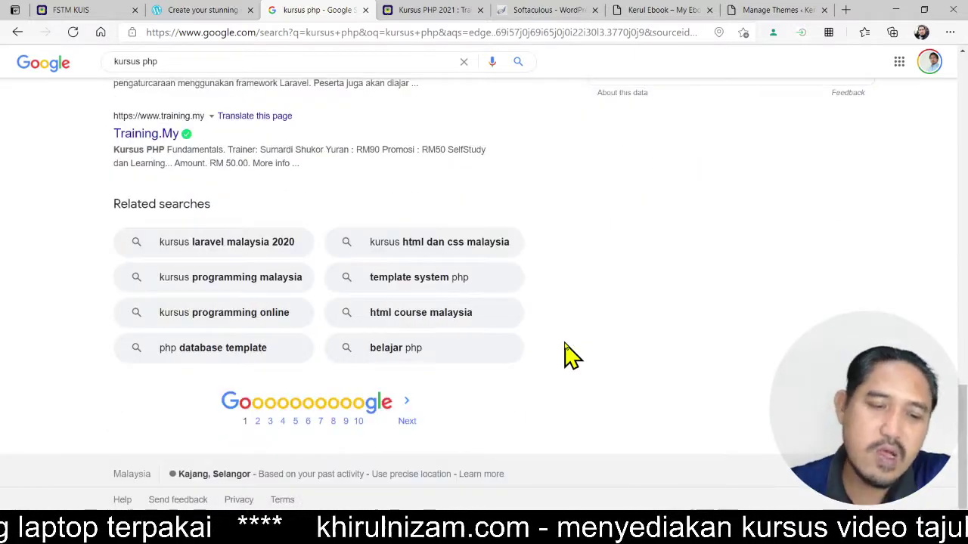
{"action": "left_click", "coordinate": [270, 422]}
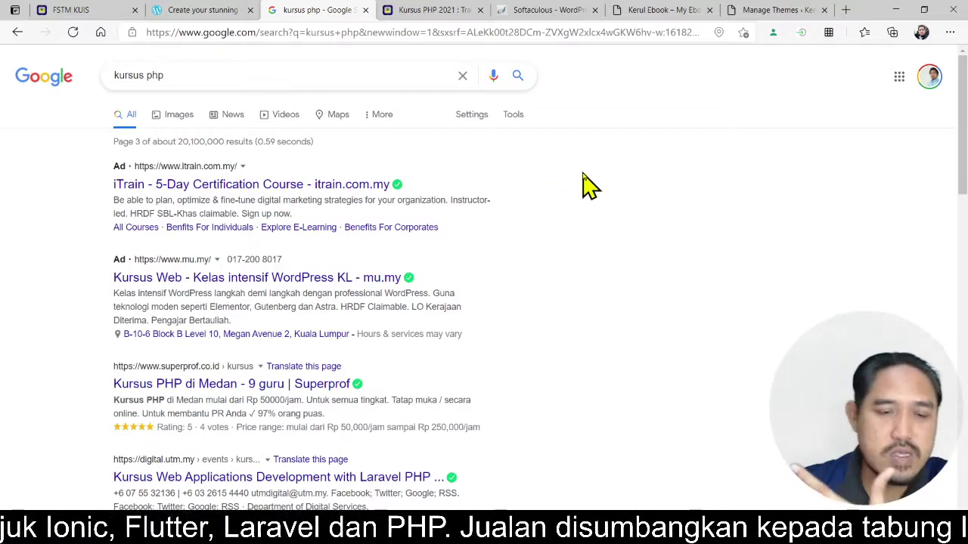
- Check the WordPress installation-success and Kursus PHP 2021 tabs, then return to the results
{"action": "left_click", "coordinate": [555, 10]}
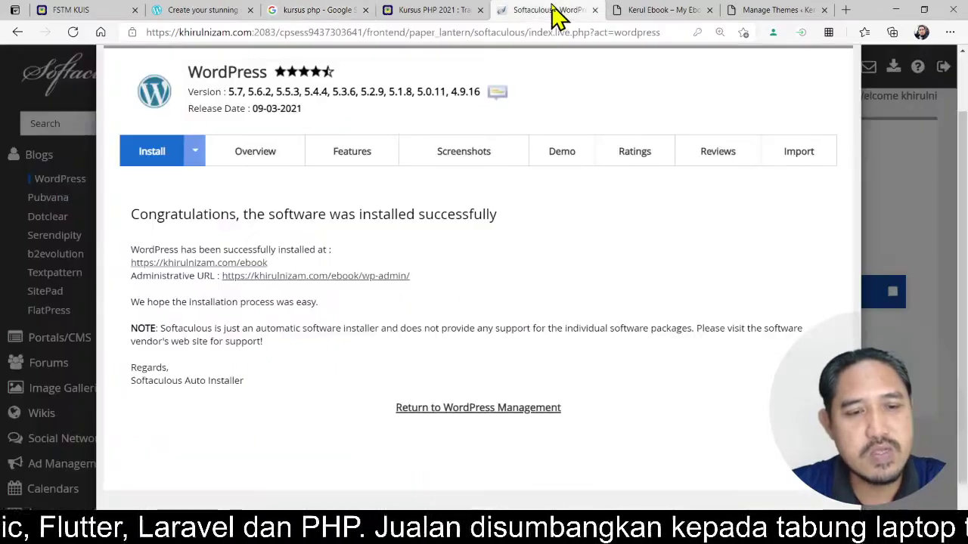
{"action": "left_click", "coordinate": [463, 10]}
{"action": "scroll", "coordinate": [567, 186], "scroll_direction": "up", "scroll_amount": 10}
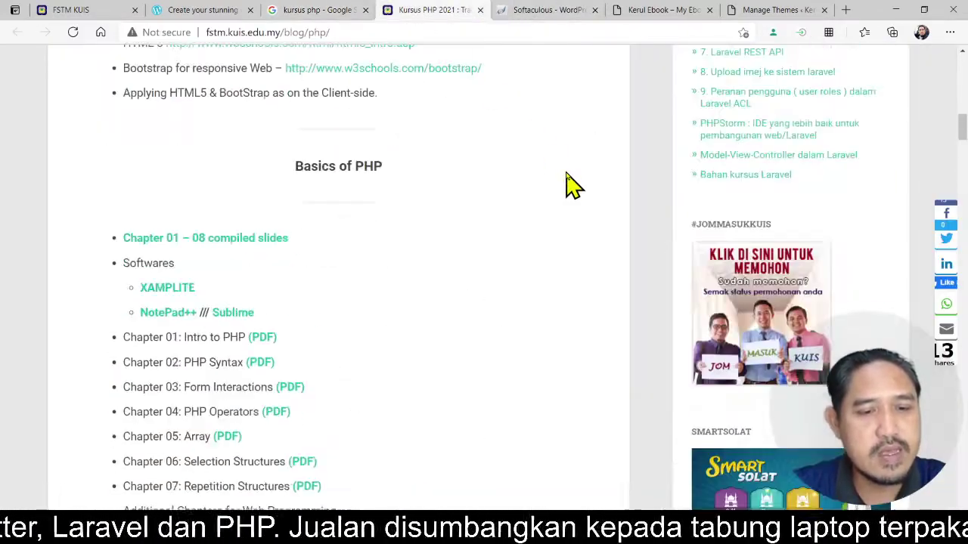
{"action": "scroll", "coordinate": [612, 172], "scroll_direction": "up", "scroll_amount": 4}
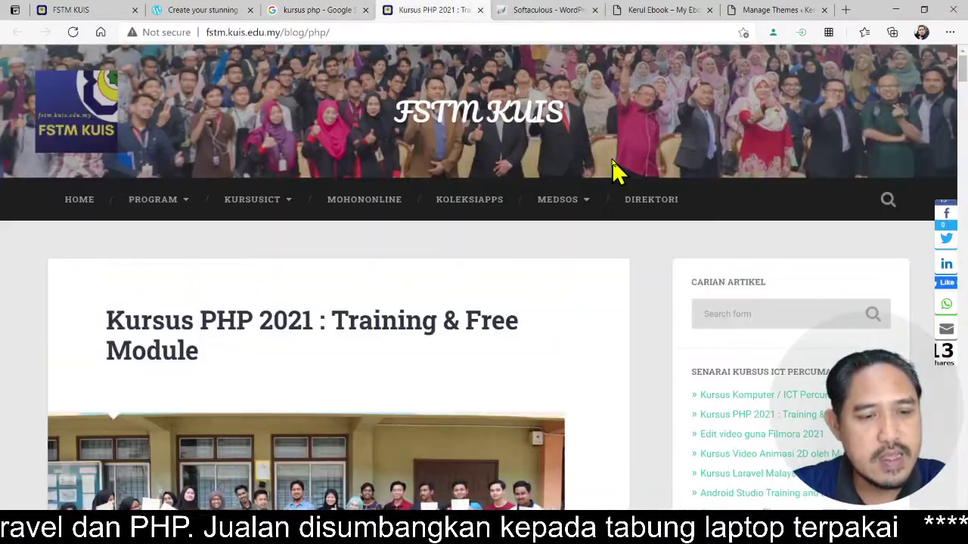
{"action": "left_click", "coordinate": [337, 10]}
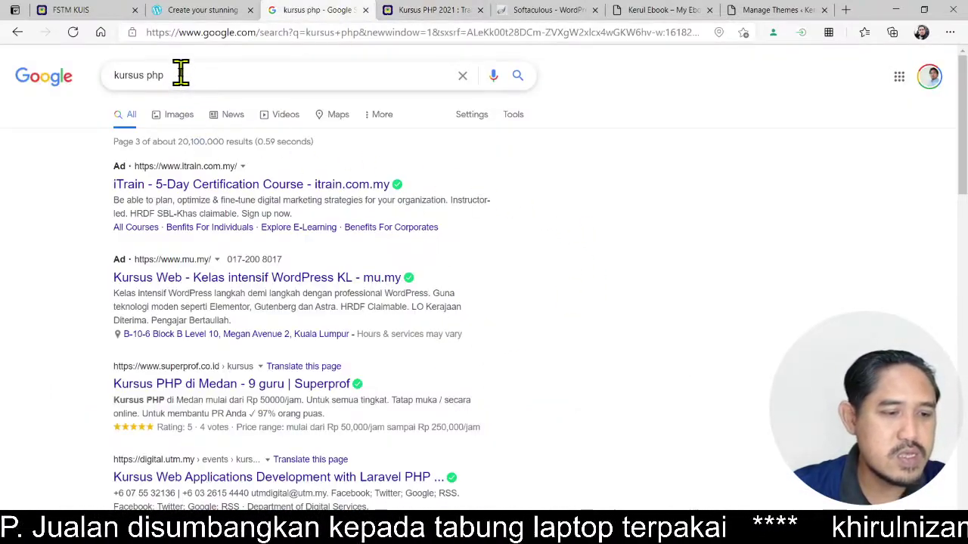
- Replace the query and search Google for 'diploma sains komputer'
{"action": "left_click_drag", "start_coordinate": [182, 73], "coordinate": [112, 74]}
{"action": "type", "text": "diploma"}
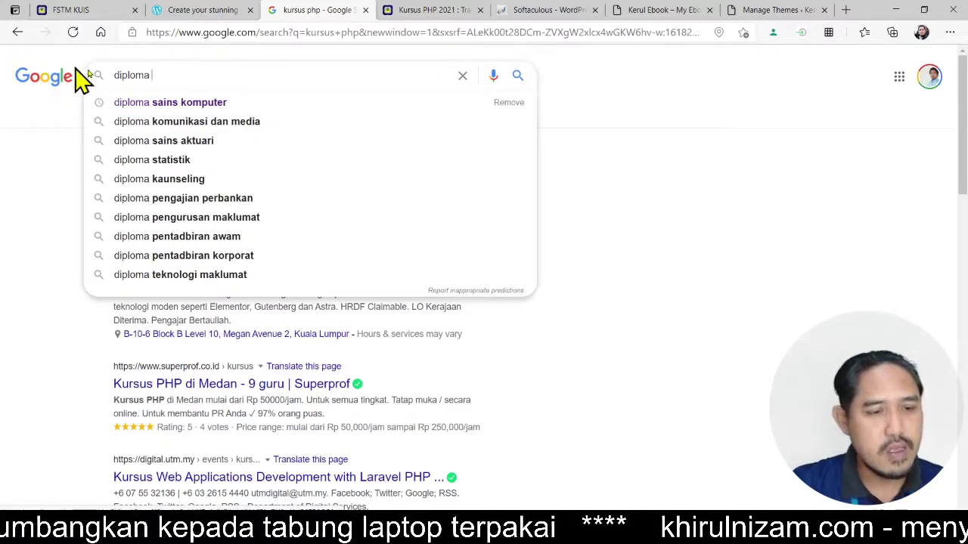
{"action": "left_click", "coordinate": [184, 109]}
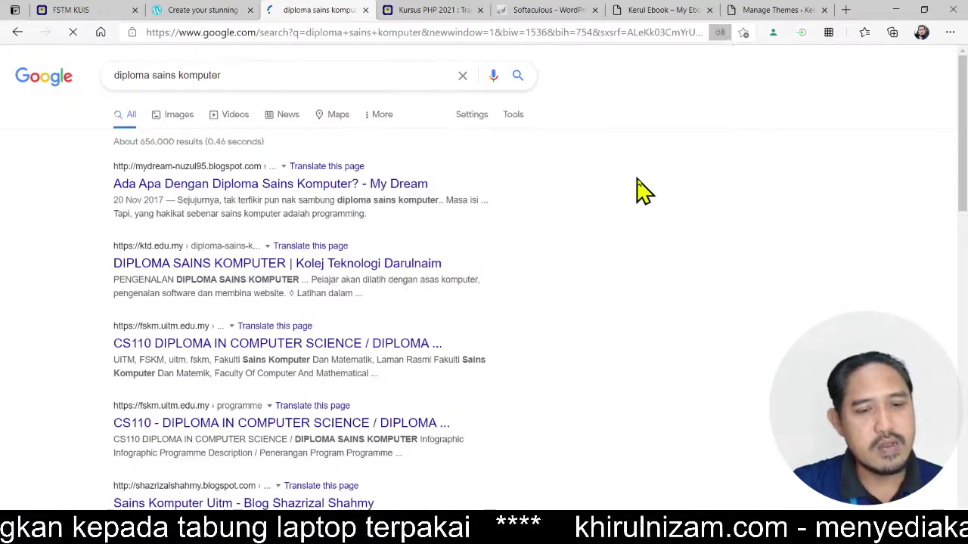
{"action": "scroll", "coordinate": [41, 318], "scroll_direction": "down", "scroll_amount": 3}
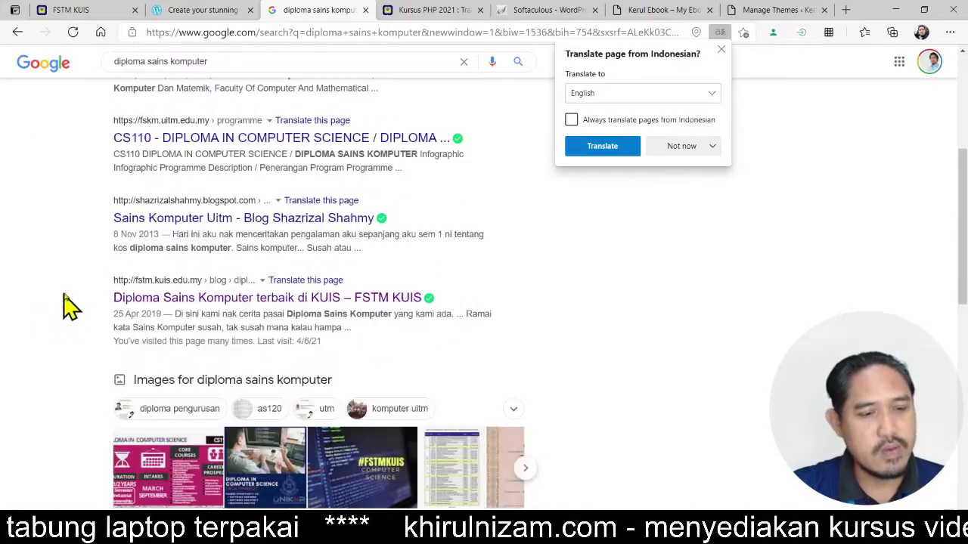
{"action": "scroll", "coordinate": [76, 287], "scroll_direction": "up", "scroll_amount": 3}
{"action": "scroll", "coordinate": [148, 214], "scroll_direction": "down", "scroll_amount": 3}
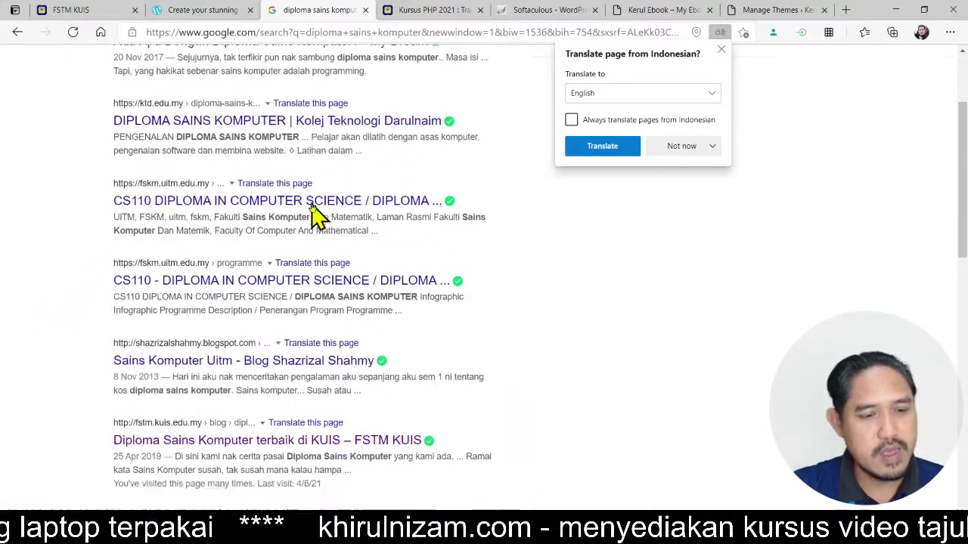
- Open and read the FSTM KUIS article 'Diploma Sains Komputer terbaik di KUIS'
{"action": "left_click", "coordinate": [140, 296]}
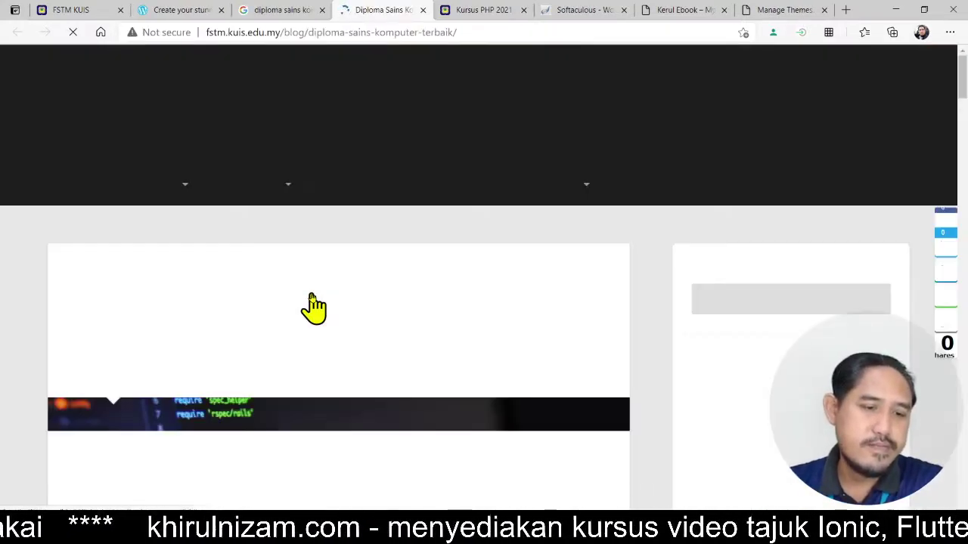
{"action": "scroll", "coordinate": [650, 335], "scroll_direction": "down", "scroll_amount": 2}
{"action": "scroll", "coordinate": [650, 335], "scroll_direction": "down", "scroll_amount": 1}
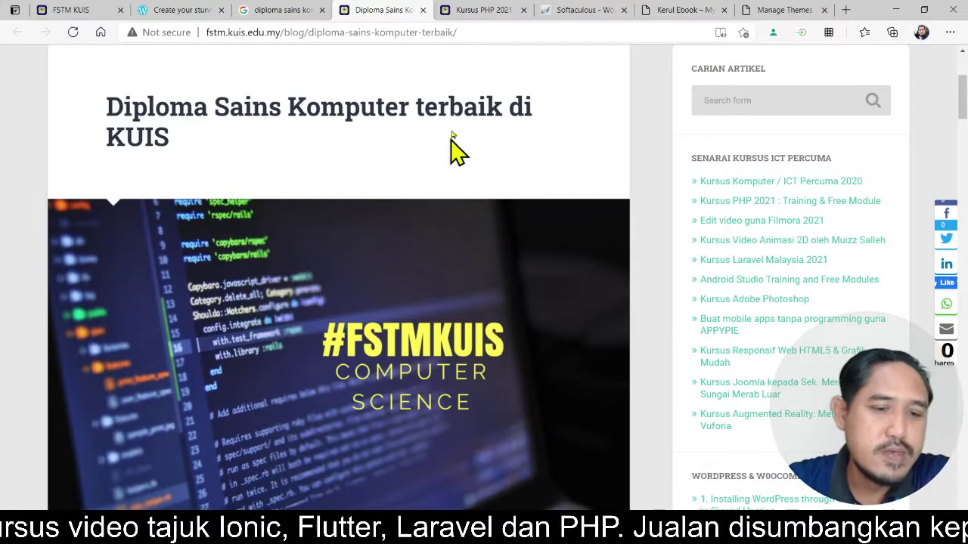
{"action": "scroll", "coordinate": [491, 133], "scroll_direction": "down", "scroll_amount": 10}
{"action": "scroll", "coordinate": [589, 196], "scroll_direction": "down", "scroll_amount": 5}
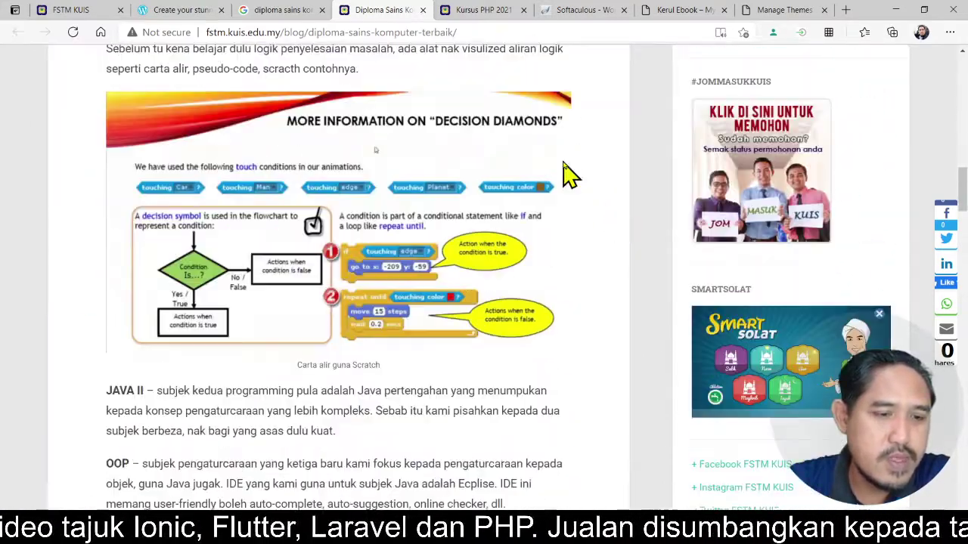
- Return to the diploma sains komputer results and select 'komputer' in the query
{"action": "left_click", "coordinate": [295, 11]}
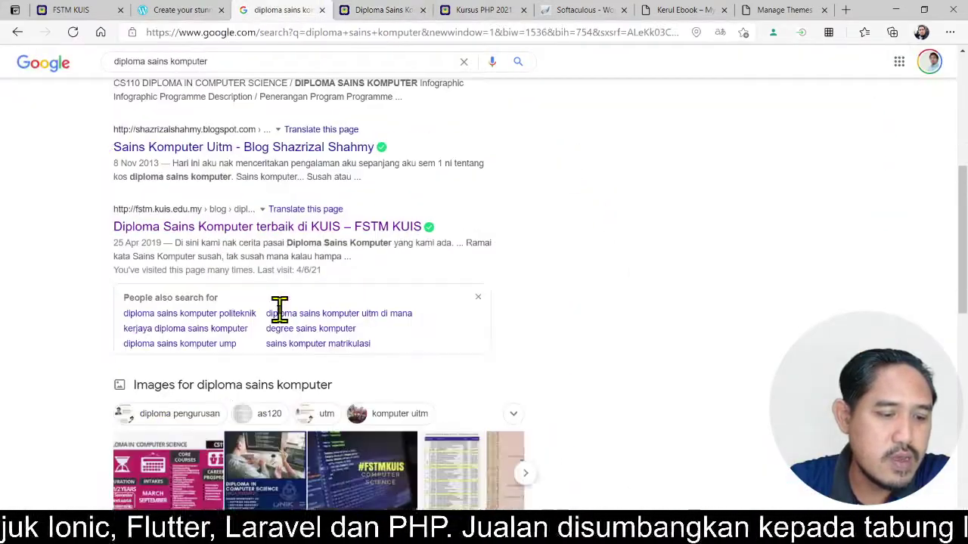
{"action": "scroll", "coordinate": [281, 318], "scroll_direction": "down", "scroll_amount": 2}
{"action": "scroll", "coordinate": [282, 321], "scroll_direction": "down", "scroll_amount": 5}
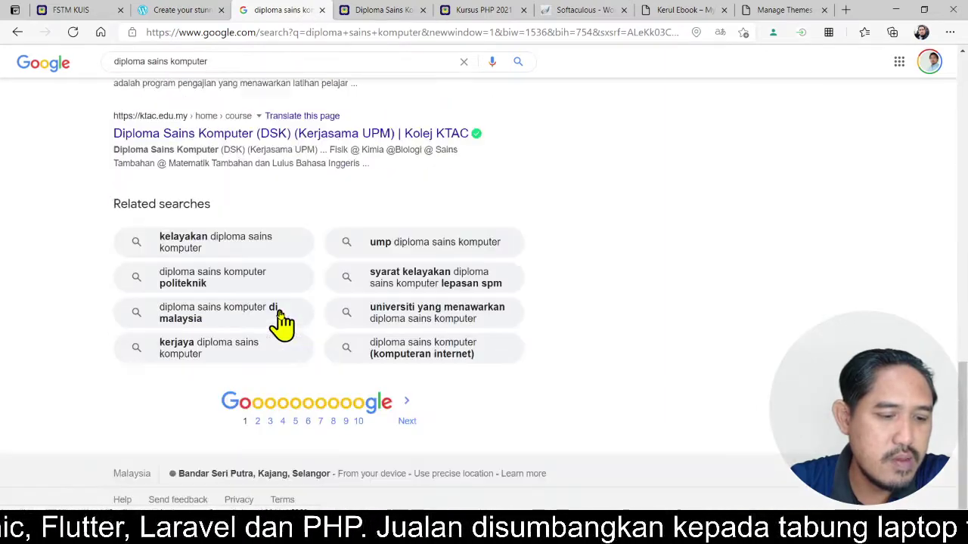
{"action": "scroll", "coordinate": [276, 325], "scroll_direction": "up", "scroll_amount": 6}
{"action": "scroll", "coordinate": [282, 318], "scroll_direction": "up", "scroll_amount": 1}
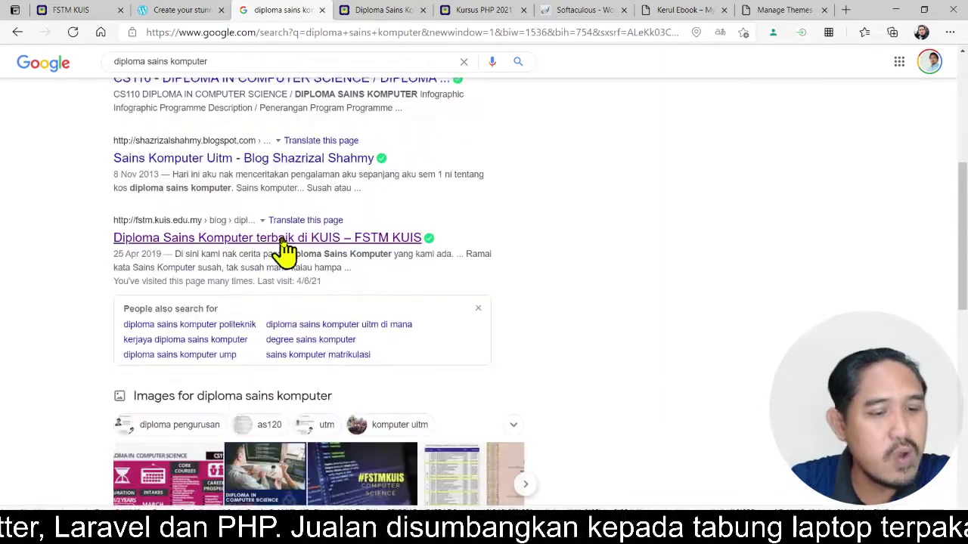
{"action": "scroll", "coordinate": [287, 227], "scroll_direction": "up", "scroll_amount": 5}
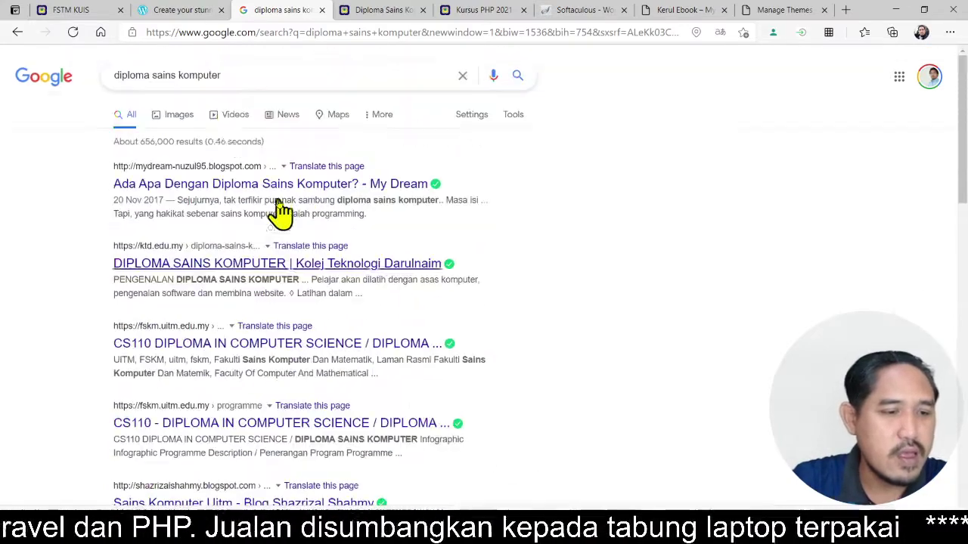
{"action": "double_click", "coordinate": [208, 75]}
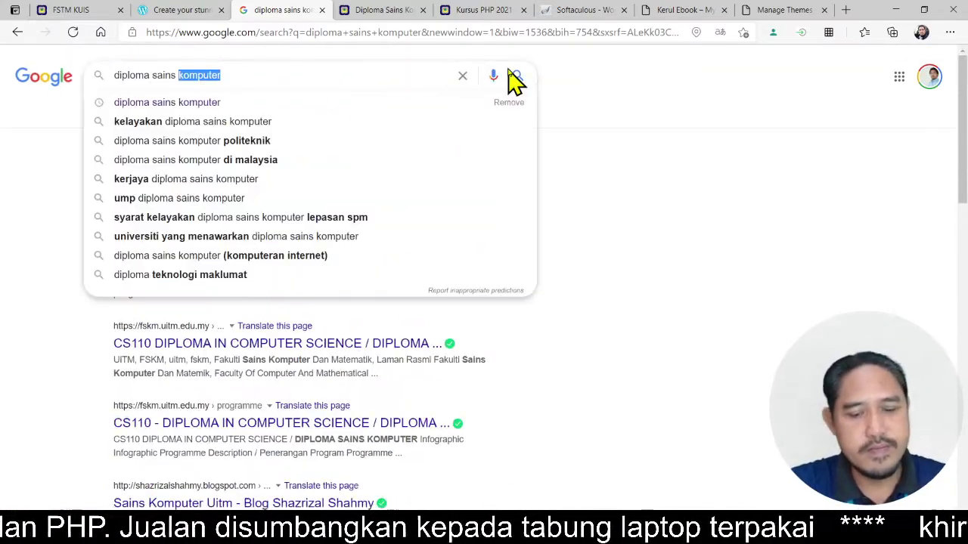
- Search for 'diploma multimedia', correcting the misspelled 'multimeda'
{"action": "key", "text": "BackSpace"}
{"action": "key", "text": "BackSpace"}
{"action": "key", "text": "BackSpace"}
{"action": "key", "text": "BackSpace"}
{"action": "key", "text": "BackSpace"}
{"action": "key", "text": "BackSpace"}
{"action": "key", "text": "BackSpace"}
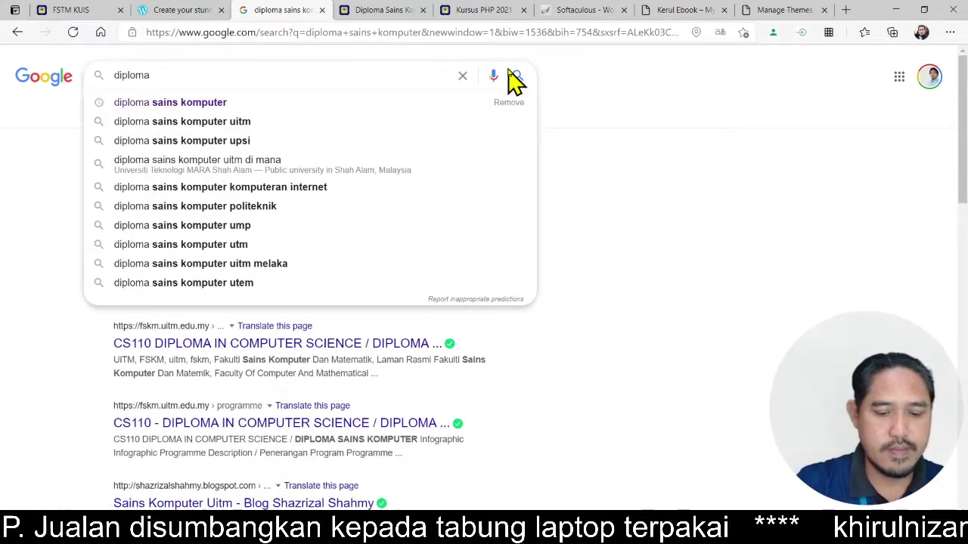
{"action": "type", "text": "multimeda"}
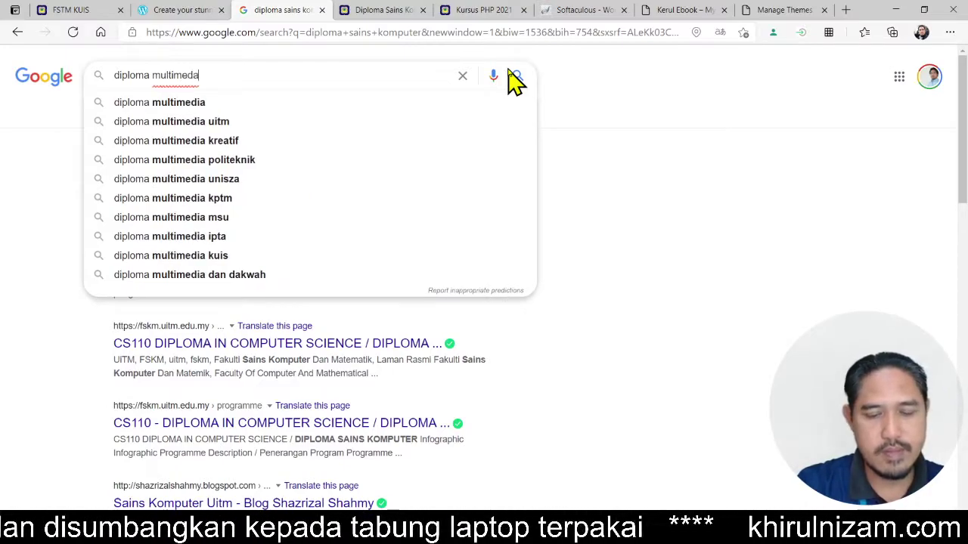
{"action": "left_click", "coordinate": [516, 77]}
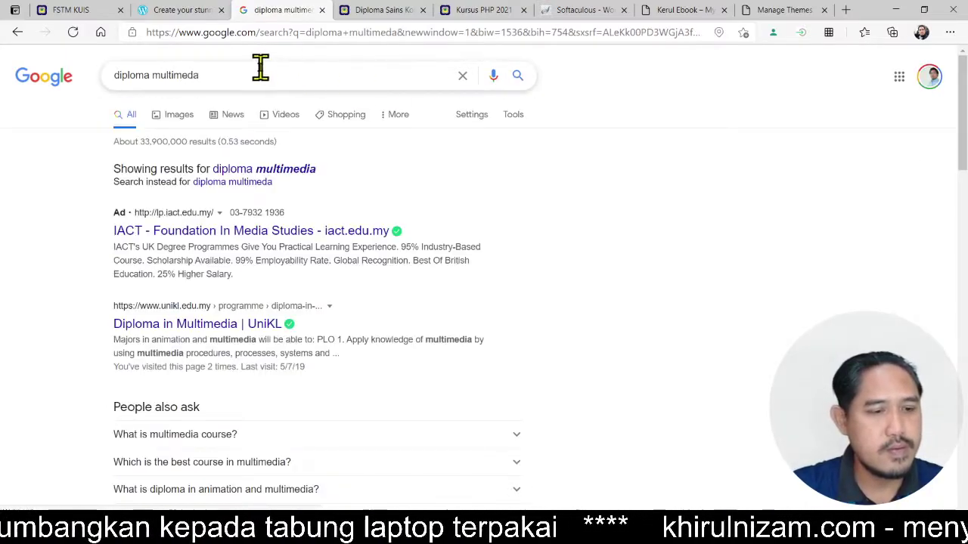
{"action": "left_click", "coordinate": [260, 69]}
{"action": "key", "text": "BackSpace"}
{"action": "type", "text": "ia"}
{"action": "key", "text": "Return"}
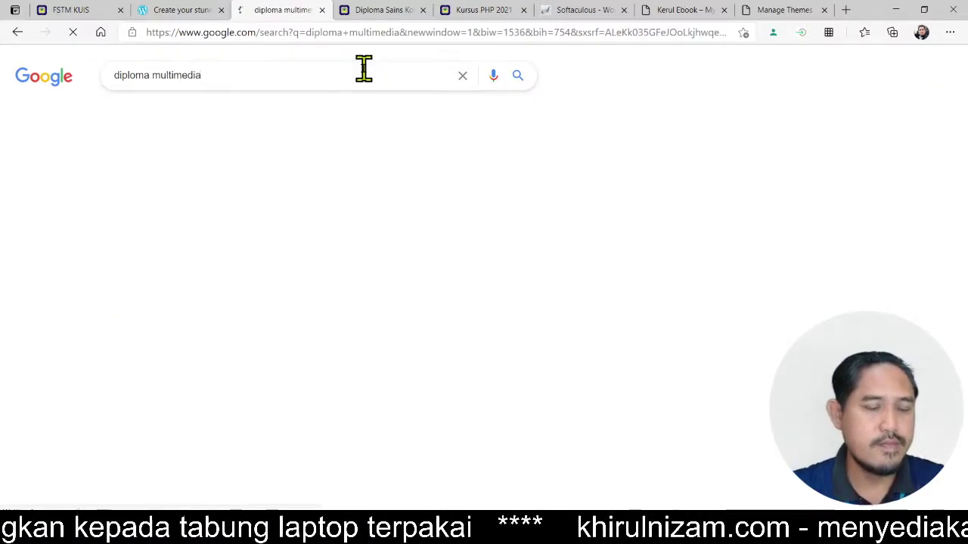
- Scroll through the diploma multimedia results and select the whole query
{"action": "scroll", "coordinate": [655, 259], "scroll_direction": "down", "scroll_amount": 5}
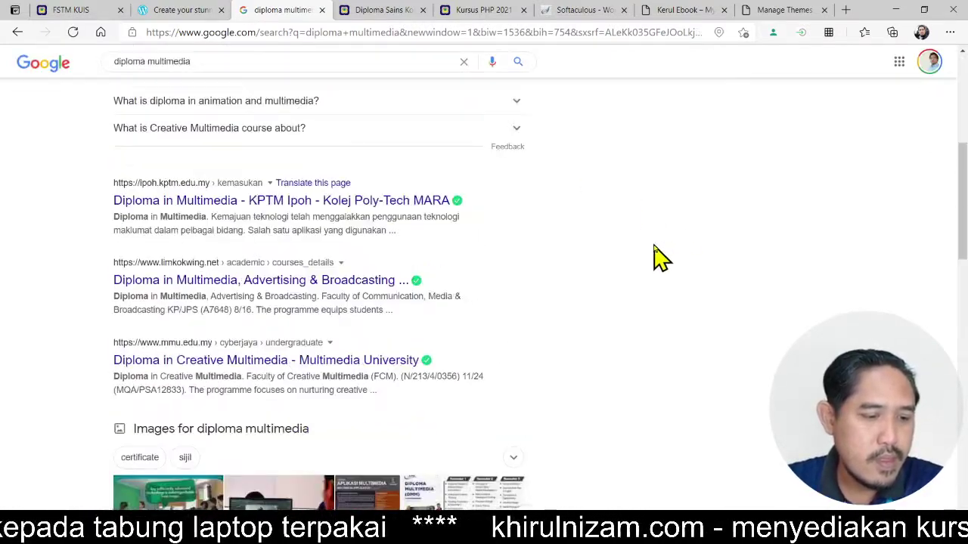
{"action": "scroll", "coordinate": [654, 260], "scroll_direction": "down", "scroll_amount": 9}
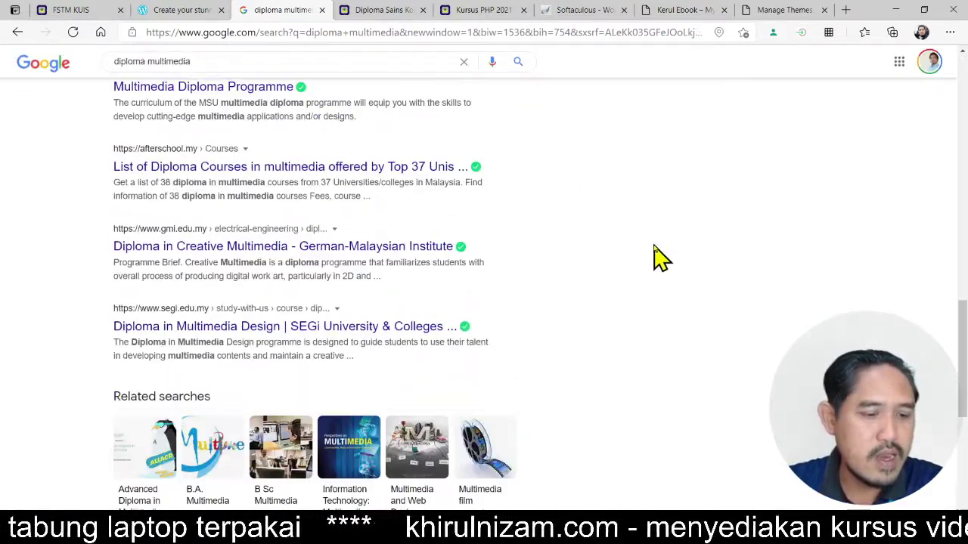
{"action": "scroll", "coordinate": [655, 259], "scroll_direction": "down", "scroll_amount": 3}
{"action": "scroll", "coordinate": [655, 259], "scroll_direction": "up", "scroll_amount": 5}
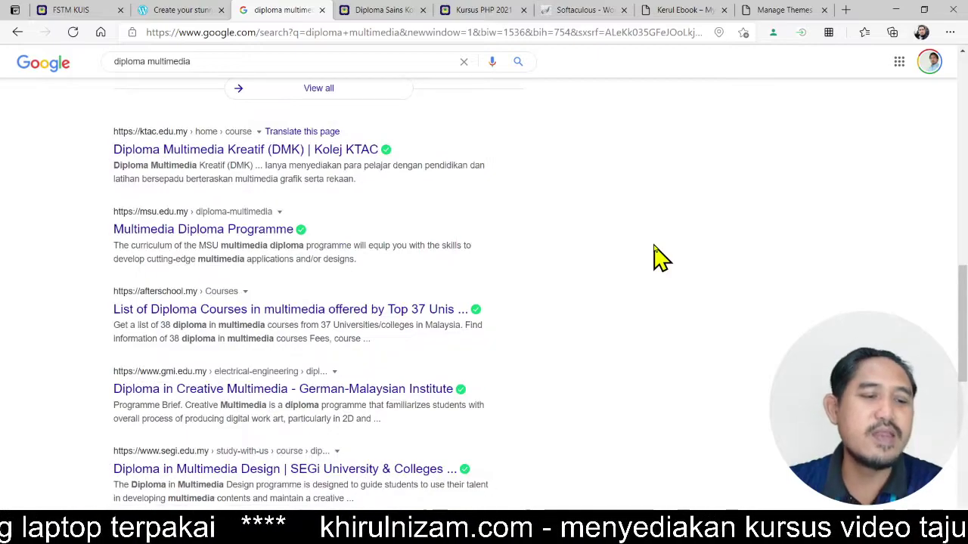
{"action": "scroll", "coordinate": [655, 259], "scroll_direction": "up", "scroll_amount": 3}
{"action": "scroll", "coordinate": [624, 277], "scroll_direction": "up", "scroll_amount": 3}
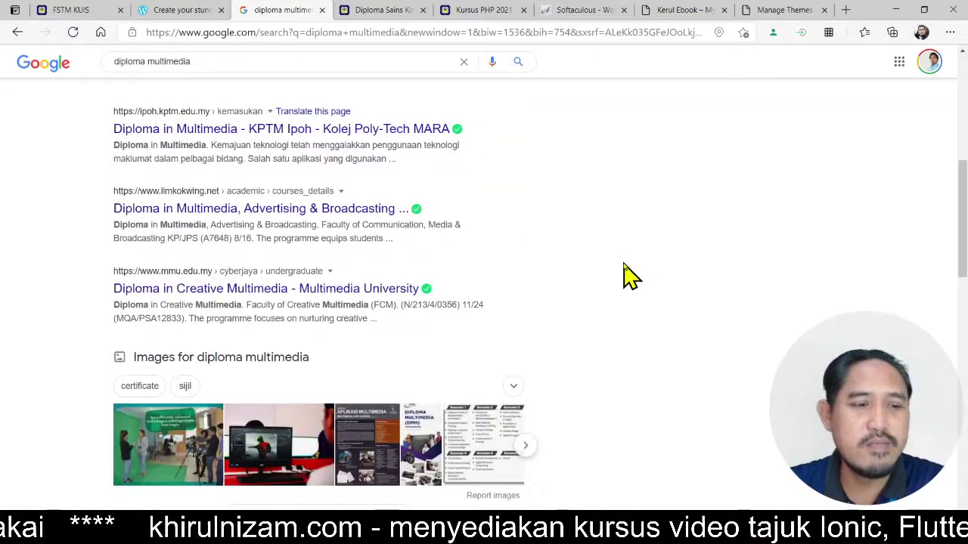
{"action": "scroll", "coordinate": [630, 277], "scroll_direction": "up", "scroll_amount": 6}
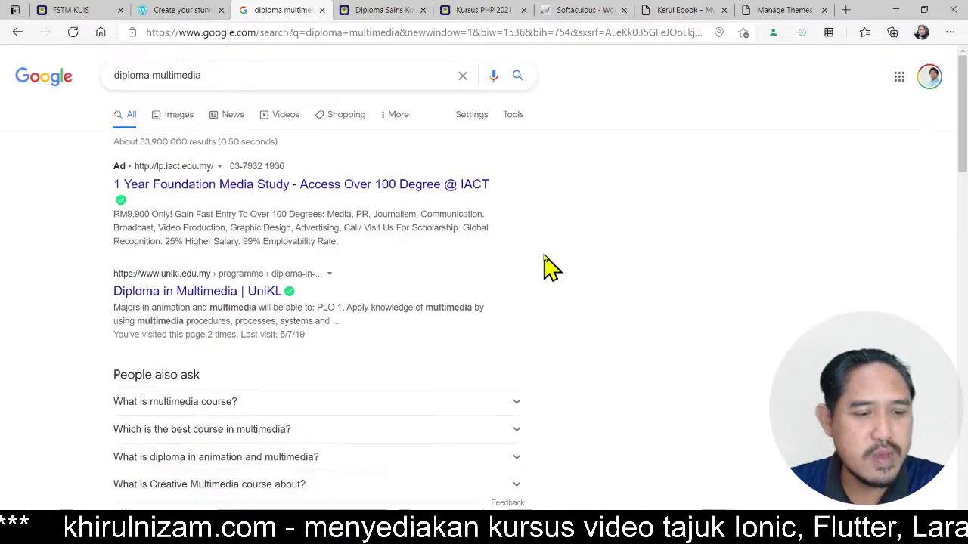
{"action": "scroll", "coordinate": [550, 266], "scroll_direction": "down", "scroll_amount": 10}
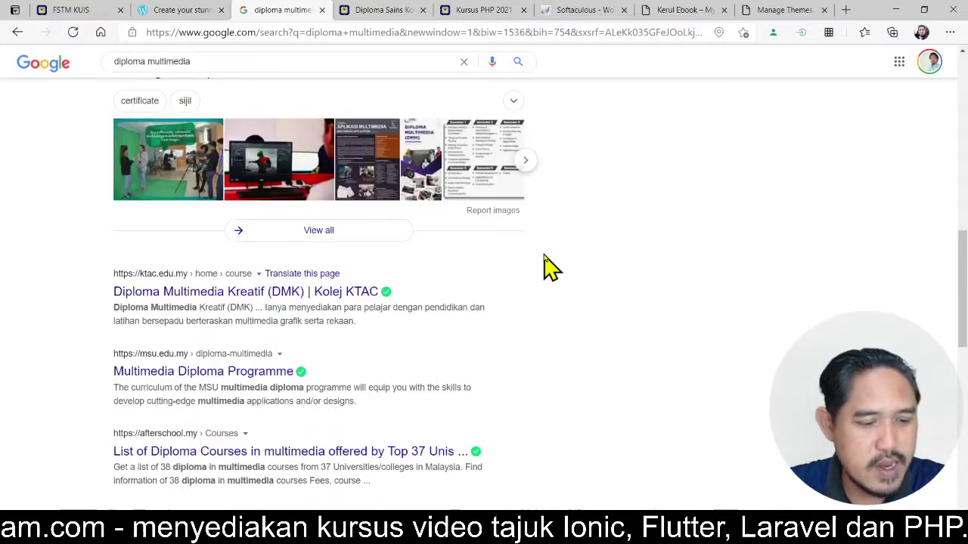
{"action": "scroll", "coordinate": [550, 266], "scroll_direction": "down", "scroll_amount": 3}
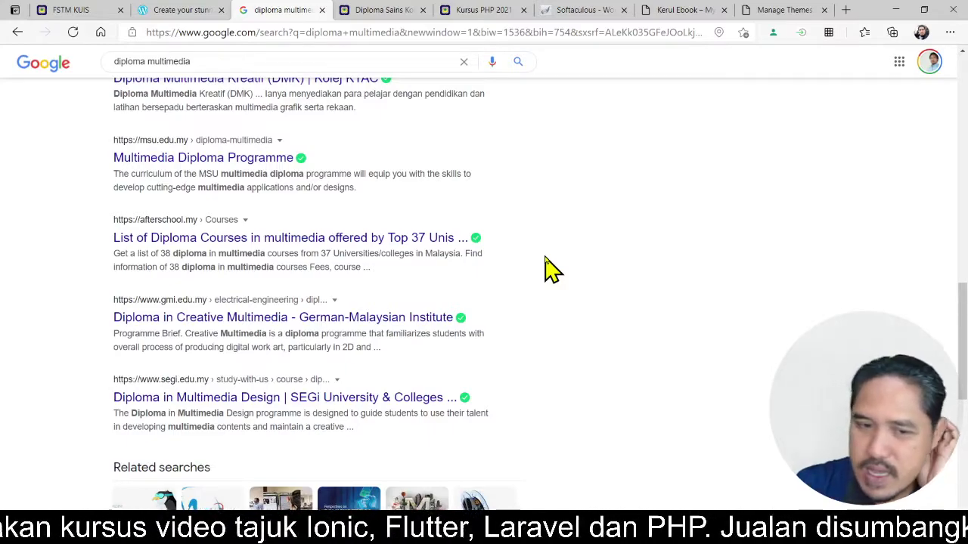
{"action": "scroll", "coordinate": [549, 266], "scroll_direction": "up", "scroll_amount": 13}
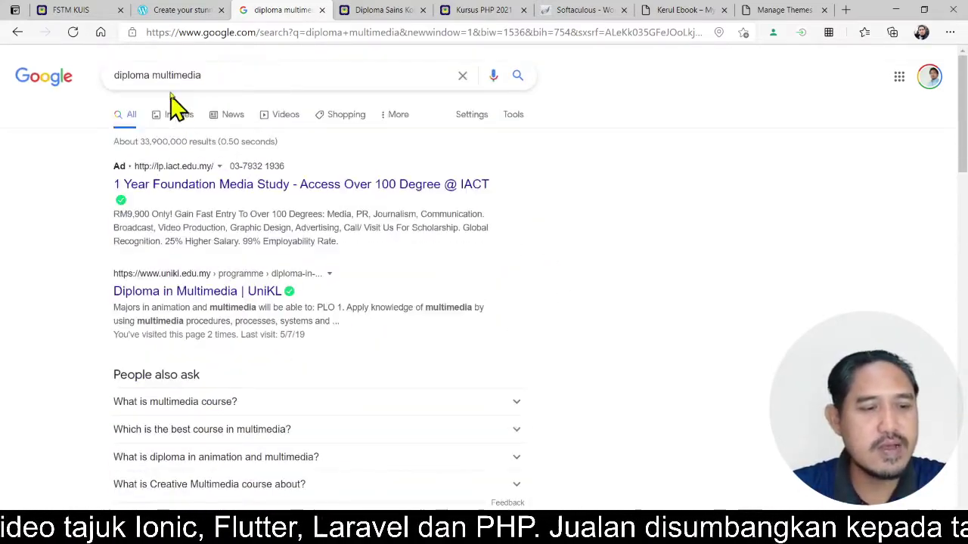
{"action": "left_click_drag", "start_coordinate": [223, 72], "coordinate": [80, 83]}
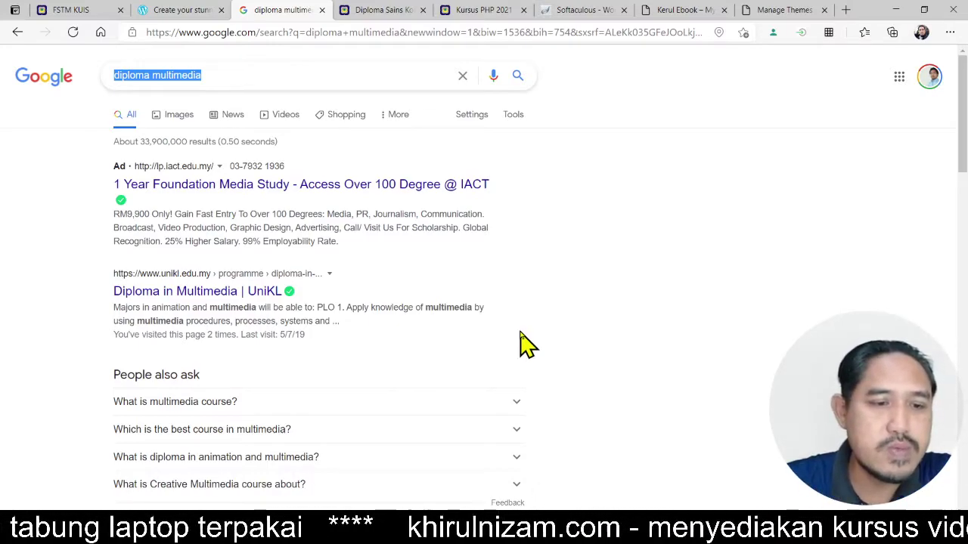
- Switch back to the KUIS Diploma Sains Komputer article and scroll through it
{"action": "left_click", "coordinate": [385, 10]}
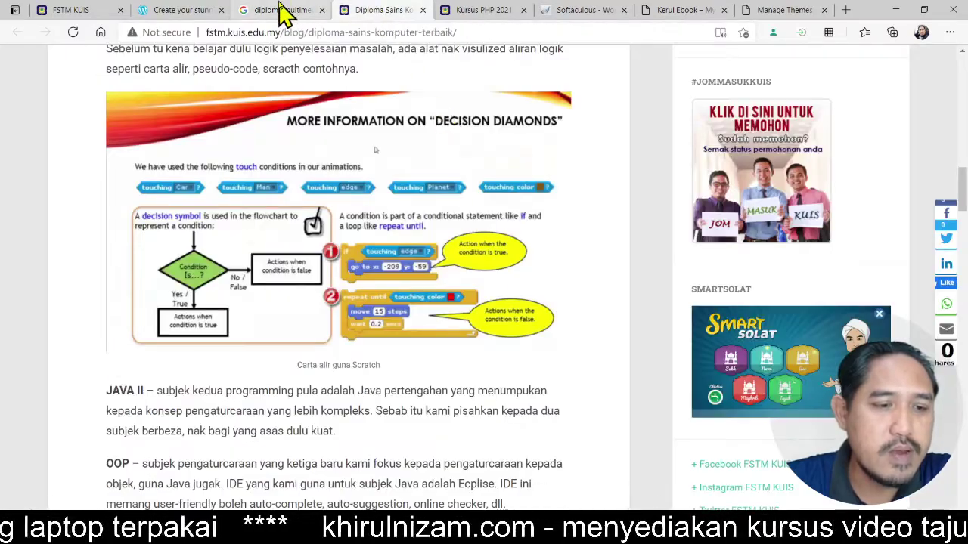
{"action": "left_click", "coordinate": [280, 10]}
{"action": "left_click", "coordinate": [378, 10]}
{"action": "scroll", "coordinate": [522, 185], "scroll_direction": "up", "scroll_amount": 10}
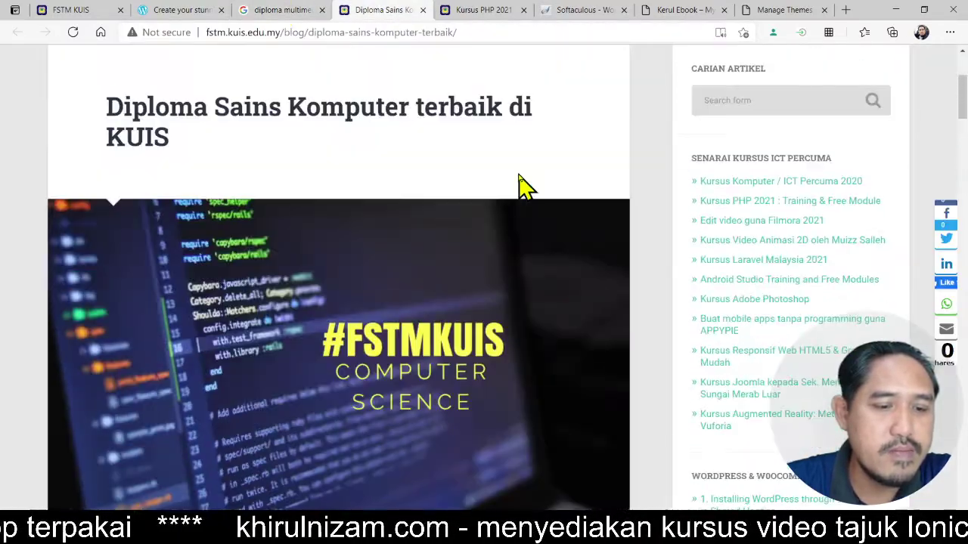
{"action": "scroll", "coordinate": [643, 179], "scroll_direction": "down", "scroll_amount": 1}
{"action": "scroll", "coordinate": [642, 179], "scroll_direction": "up", "scroll_amount": 1}
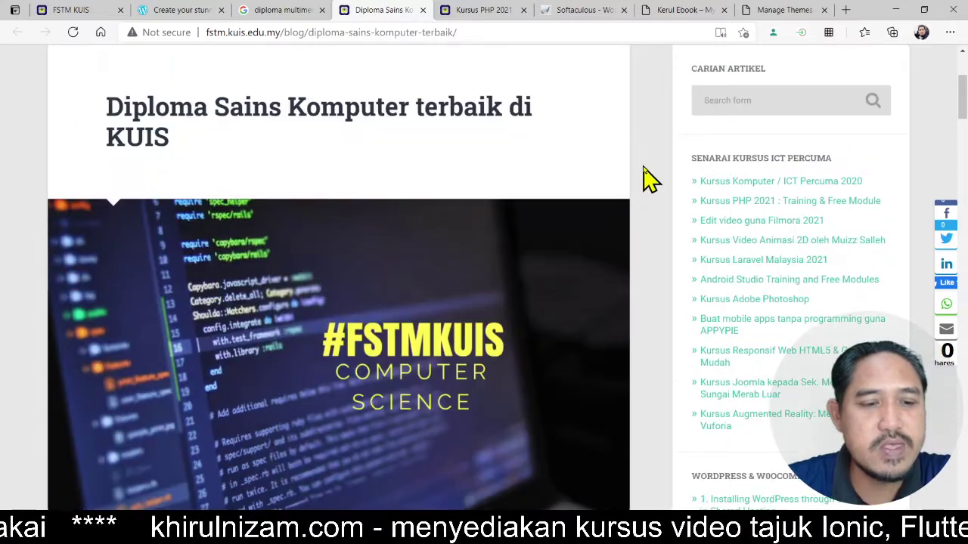
{"action": "scroll", "coordinate": [643, 179], "scroll_direction": "down", "scroll_amount": 3}
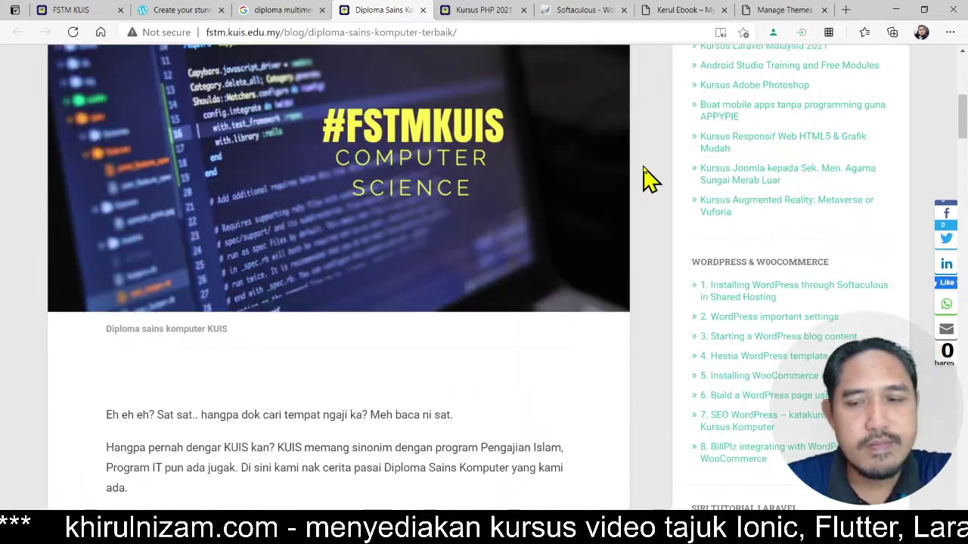